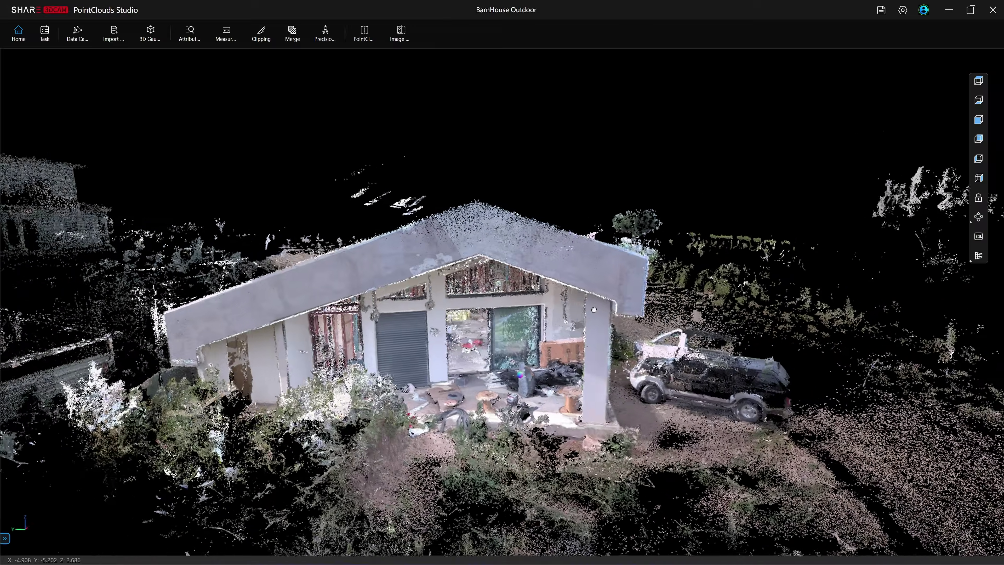
# - Enter the BarnHouse Outdoor point cloud, set navigation to First Person, and walk through the barn's interior
pyautogui.moveTo(593, 310); pyautogui.dragTo(567, 305)
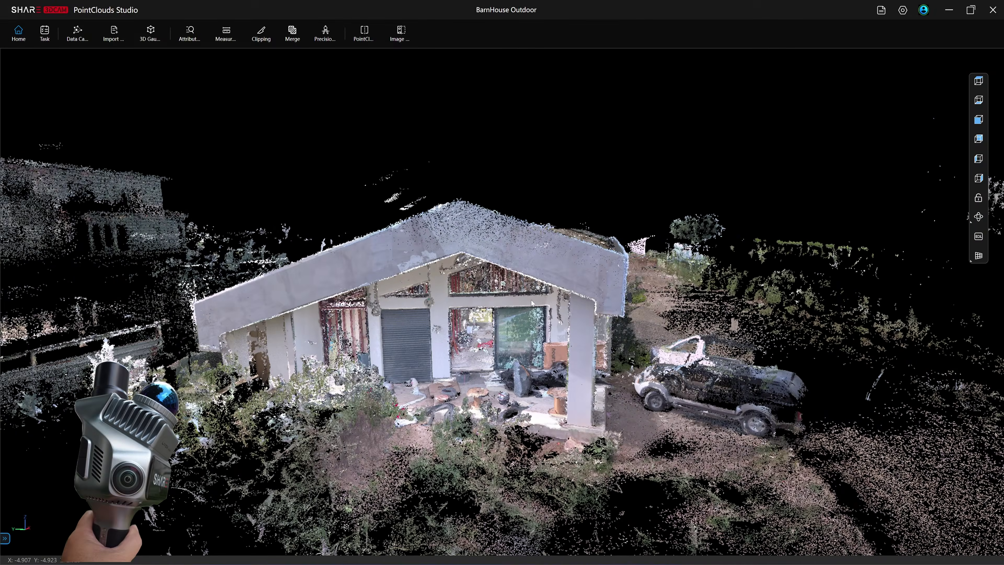
pyautogui.scroll(10, 531, 304)
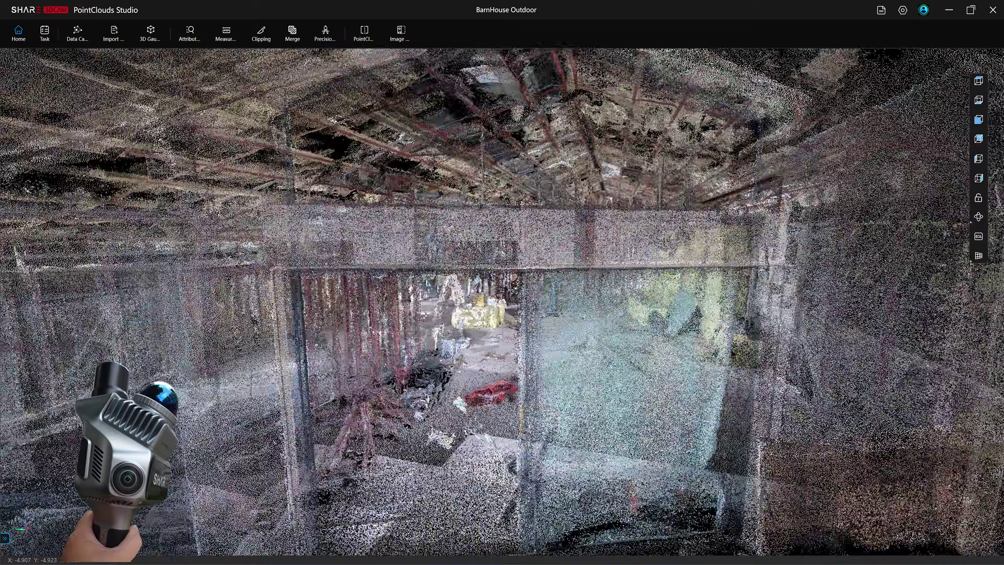
pyautogui.scroll(5, 484, 323)
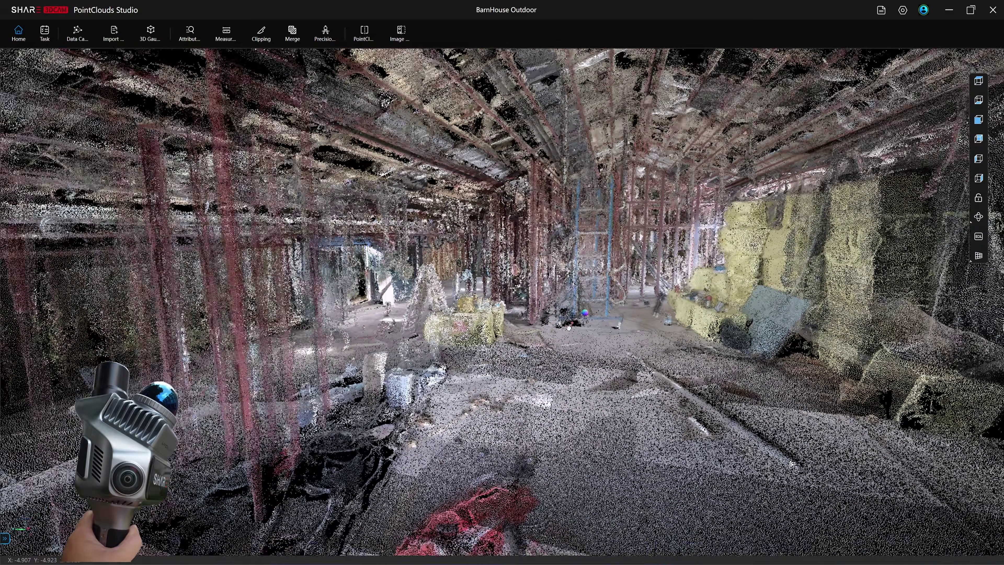
pyautogui.scroll(2, 568, 326)
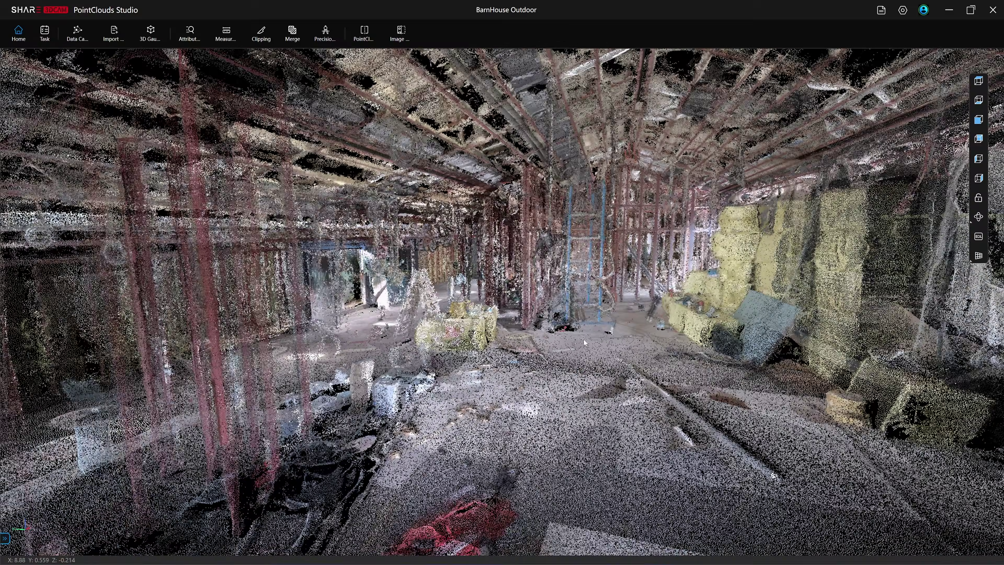
pyautogui.click(979, 217)
pyautogui.click(946, 234)
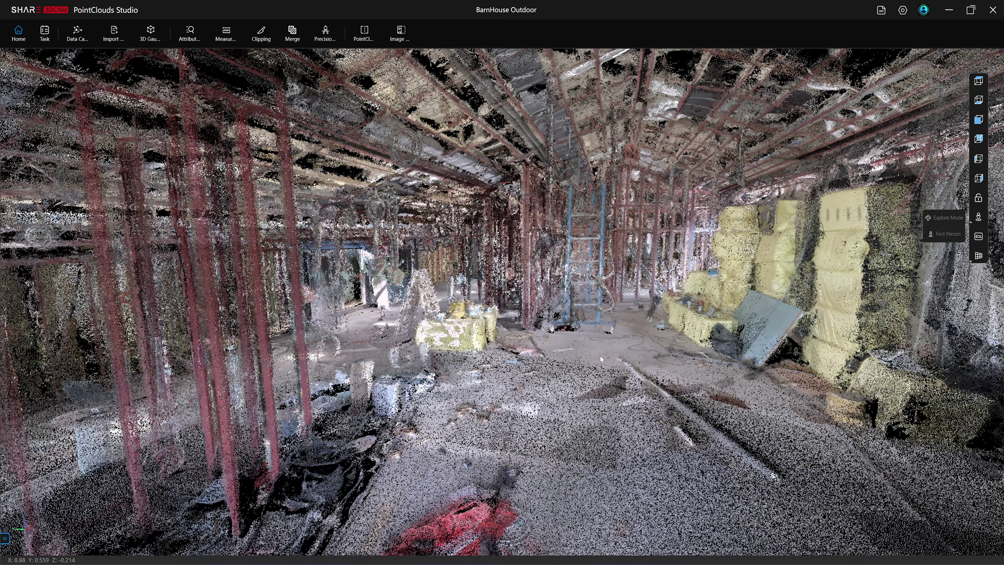
pyautogui.scroll(2, 651, 343)
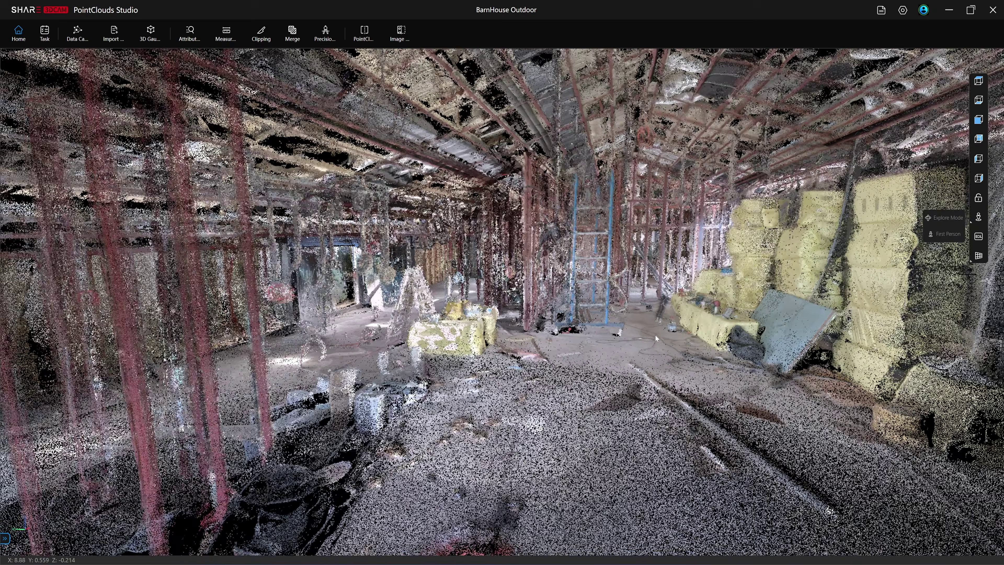
pyautogui.scroll(5, 655, 335)
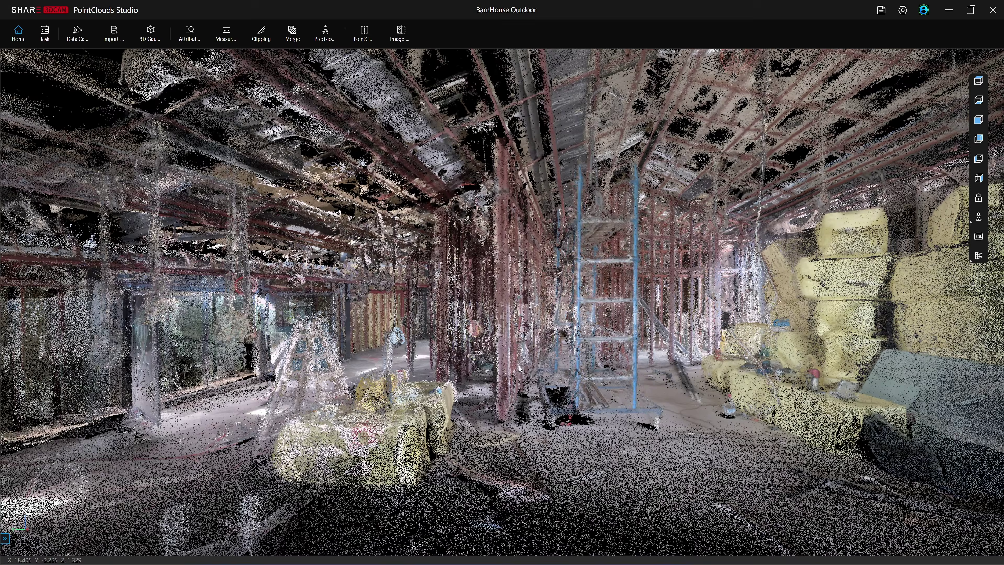
pyautogui.press('a')
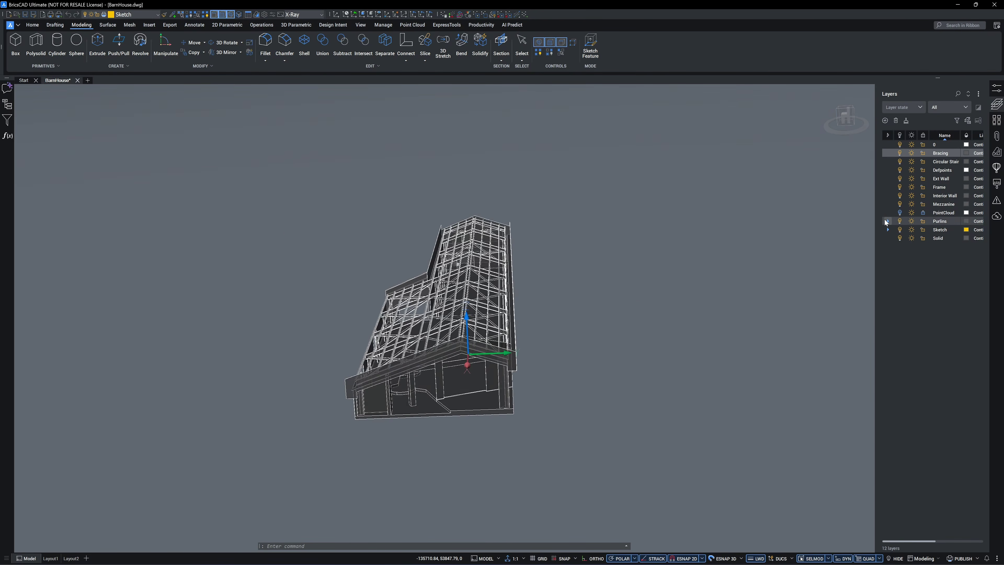
# - Switch to the BarnHouse model in BricsCAD and turn on the PointCloud layer
pyautogui.click(899, 212)
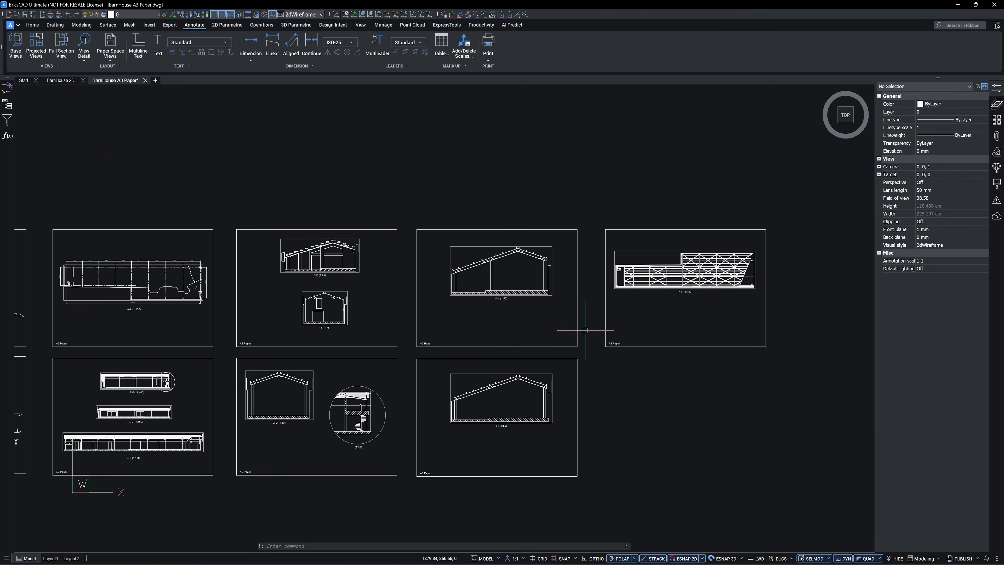
# - Examine the barn section drawings on the A3 sheets of the BarnHouse A3 Paper drawing, including section H-H
pyautogui.scroll(5, 668, 308)
pyautogui.moveTo(704, 298)
pyautogui.mouseDown(button='middle')
pyautogui.moveTo(534, 340)
pyautogui.moveTo(525, 367)
pyautogui.moveTo(801, 349)
pyautogui.mouseUp(button='middle')
pyautogui.moveTo(427, 363); pyautogui.dragTo(784, 345, button='middle')
pyautogui.doubleClick(459, 360)
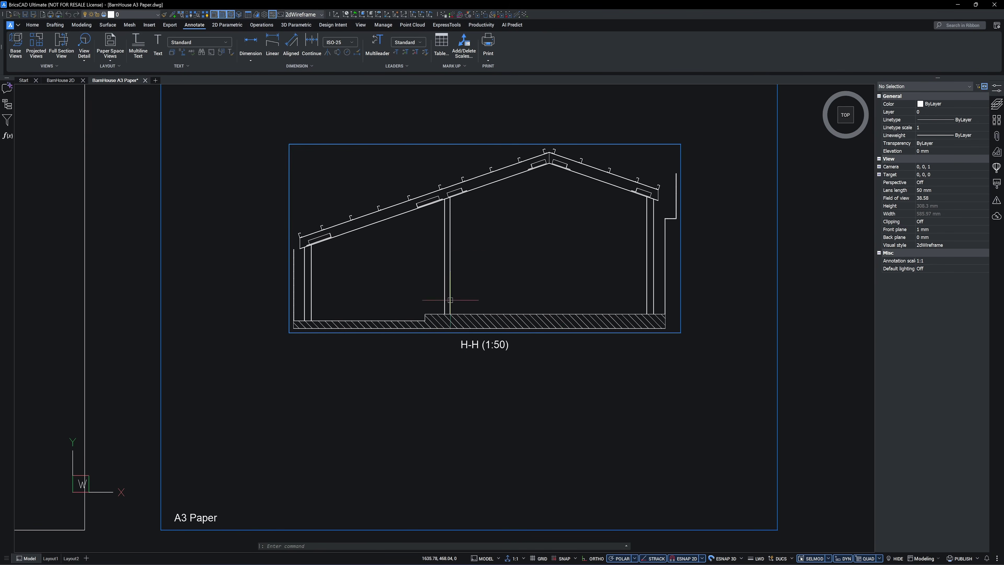
pyautogui.scroll(5, 475, 208)
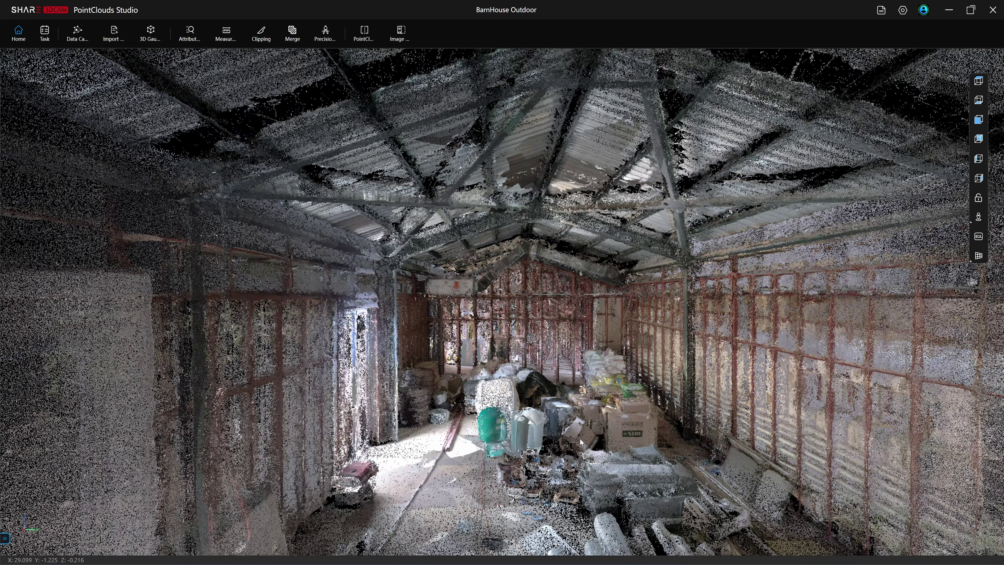
# - Switch to PointClouds Studio and walk through the barn scan, examining the roof trusses, wall framing and stored materials
pyautogui.scroll(10, 560, 435)
pyautogui.scroll(10, 578, 433)
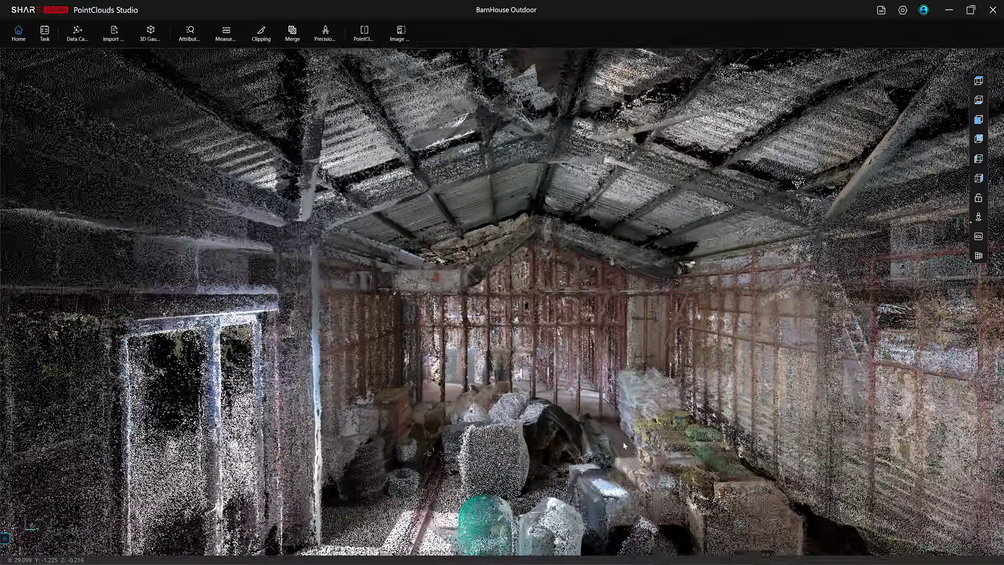
pyautogui.scroll(10, 611, 449)
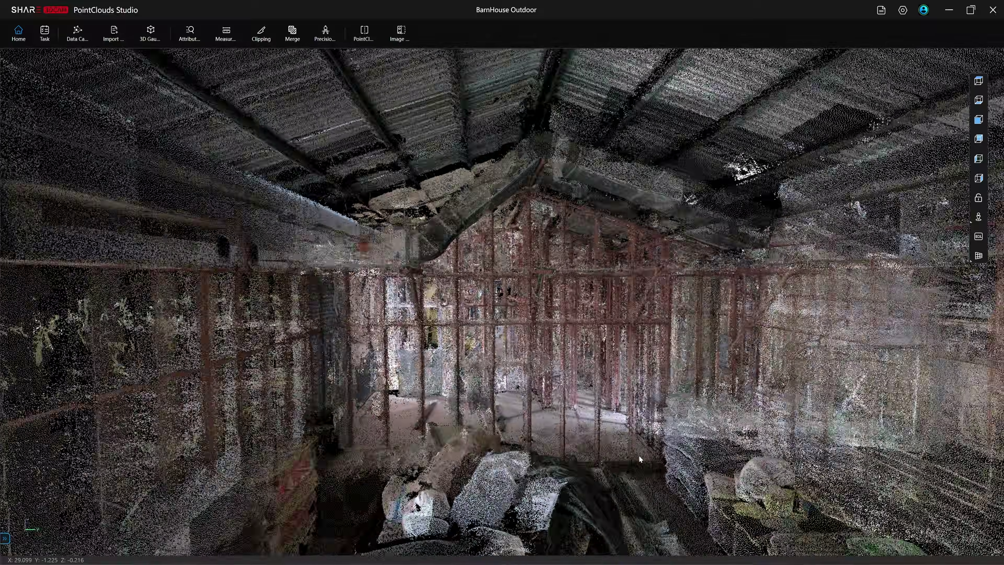
pyautogui.scroll(10, 642, 452)
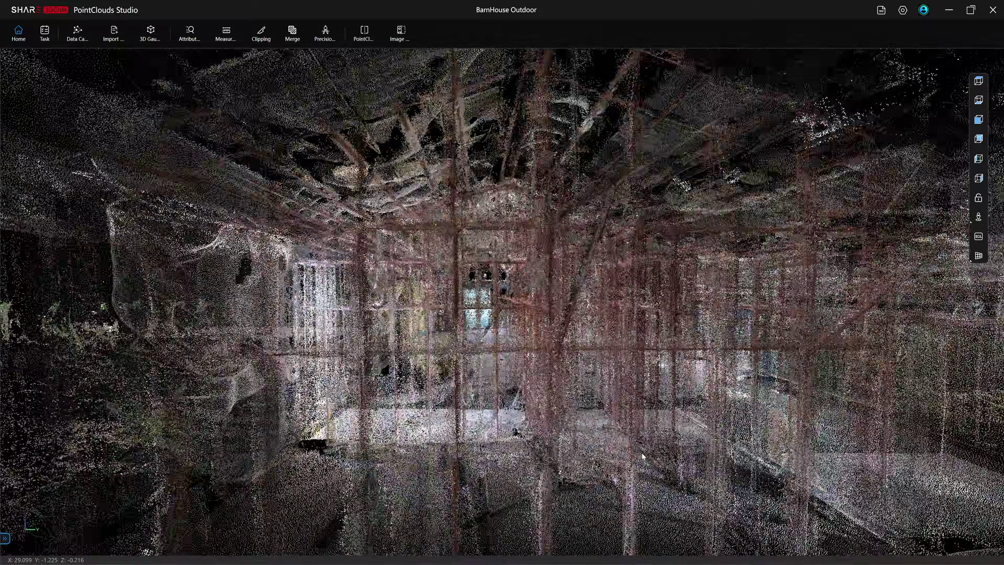
pyautogui.scroll(10, 620, 450)
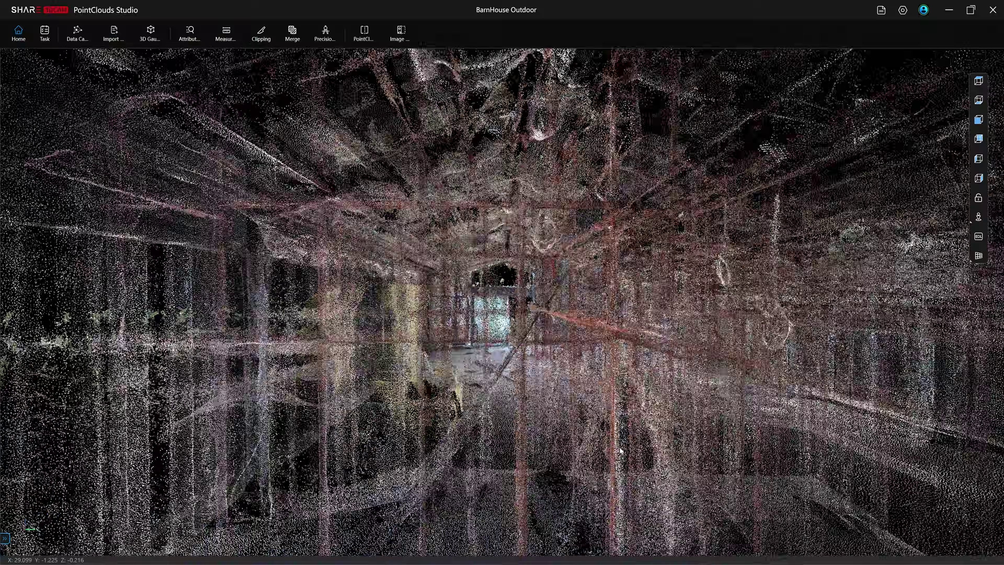
pyautogui.scroll(10, 628, 425)
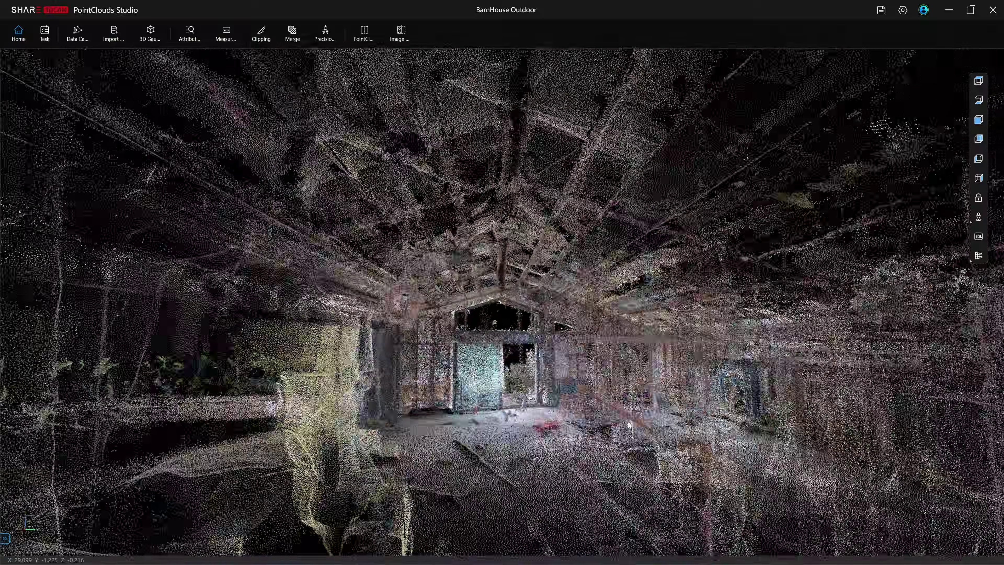
pyautogui.scroll(10, 612, 453)
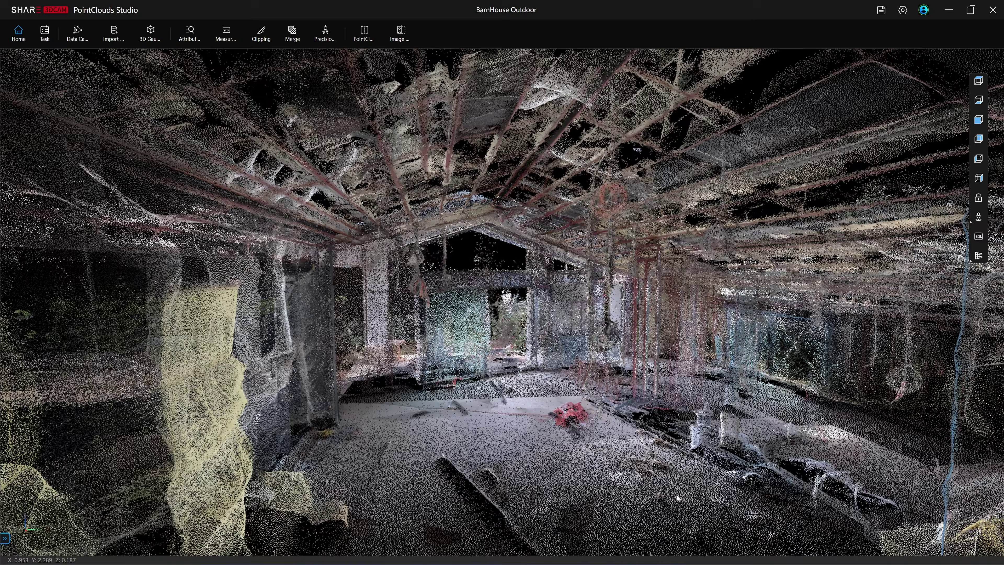
pyautogui.moveTo(580, 341); pyautogui.dragTo(586, 387)
pyautogui.scroll(2, 586, 386)
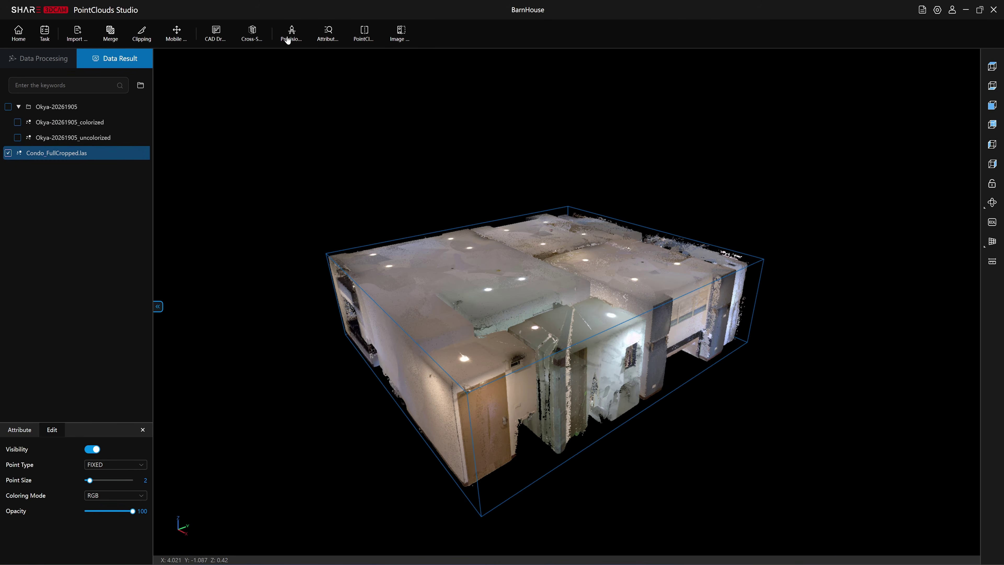
# - Generate a CAD floor plan from the Condo_FullCropped.las point cloud with a 200 mm exterior wall thickness
pyautogui.click(224, 43)
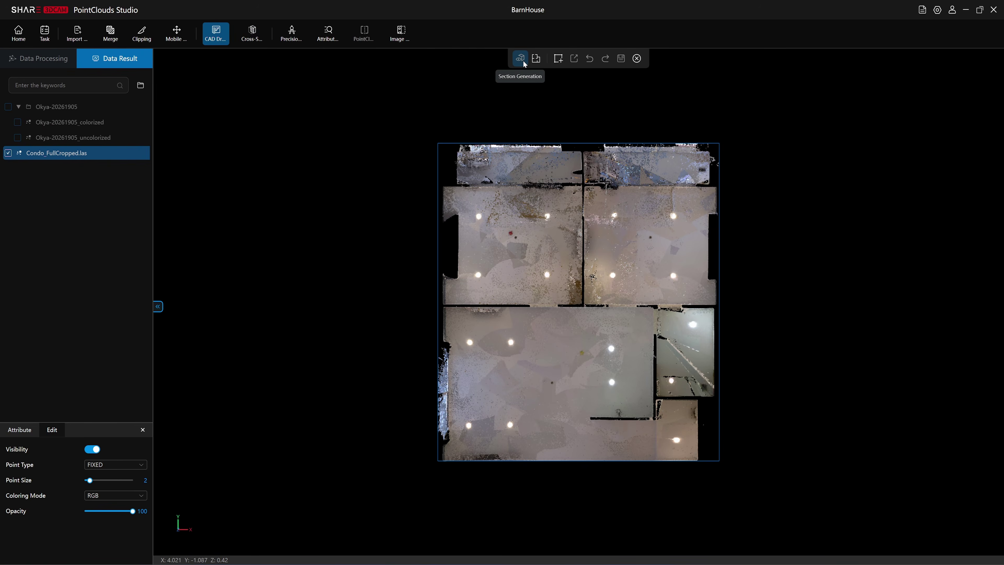
pyautogui.click(537, 60)
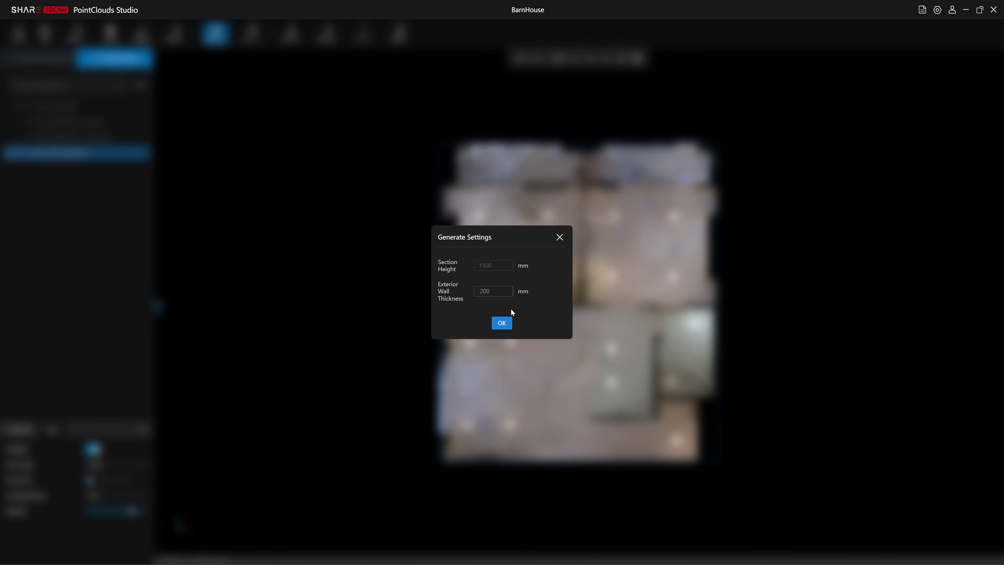
pyautogui.click(501, 323)
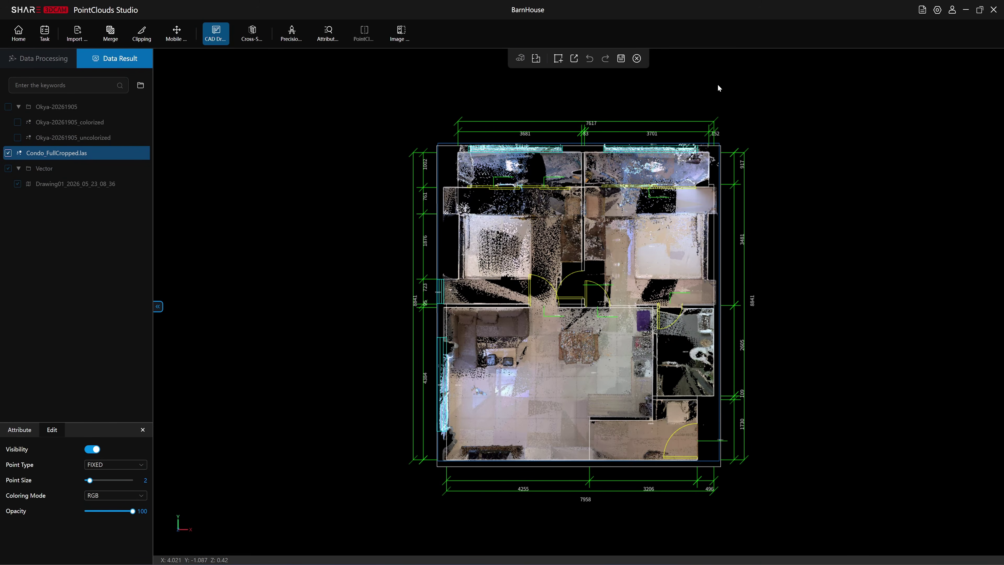
# - Examine the generated plan's dimensions, windows and sliding doors along the upper exterior wall against the point cloud
pyautogui.scroll(5, 650, 95)
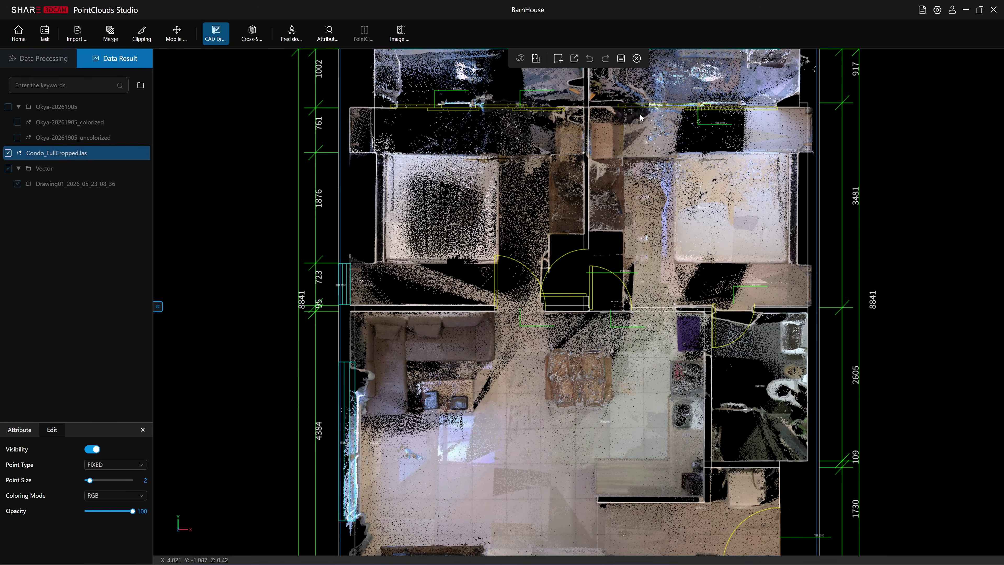
pyautogui.moveTo(640, 114); pyautogui.dragTo(623, 246, button='right')
pyautogui.scroll(9, 518, 253)
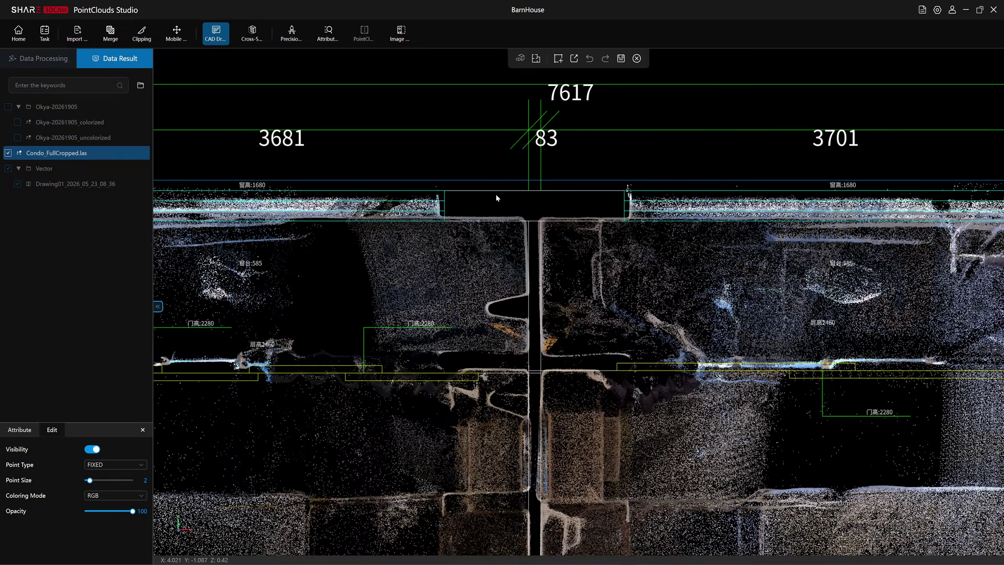
pyautogui.moveTo(467, 168); pyautogui.dragTo(578, 224, button='right')
pyautogui.moveTo(421, 231); pyautogui.dragTo(505, 217, button='right')
pyautogui.scroll(-7, 474, 232)
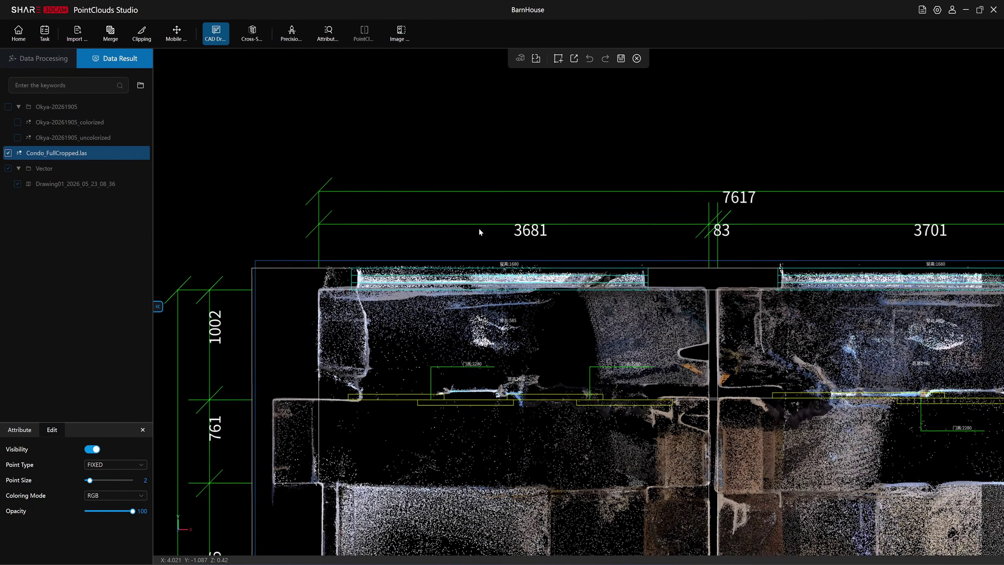
pyautogui.moveTo(750, 331); pyautogui.dragTo(524, 204, button='right')
pyautogui.scroll(-1, 524, 204)
pyautogui.moveTo(605, 262); pyautogui.dragTo(602, 258, button='right')
pyautogui.scroll(-4, 602, 258)
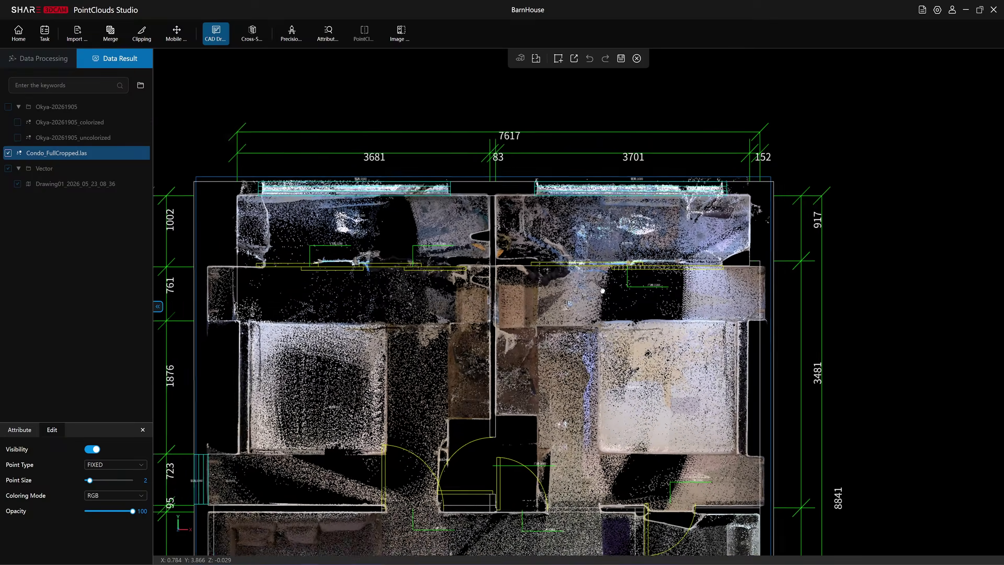
# - Examine how the generated walls and windows around the living room sofa match the point cloud
pyautogui.moveTo(505, 548); pyautogui.dragTo(602, 318, button='right')
pyautogui.scroll(-1, 603, 318)
pyautogui.scroll(-1, 583, 346)
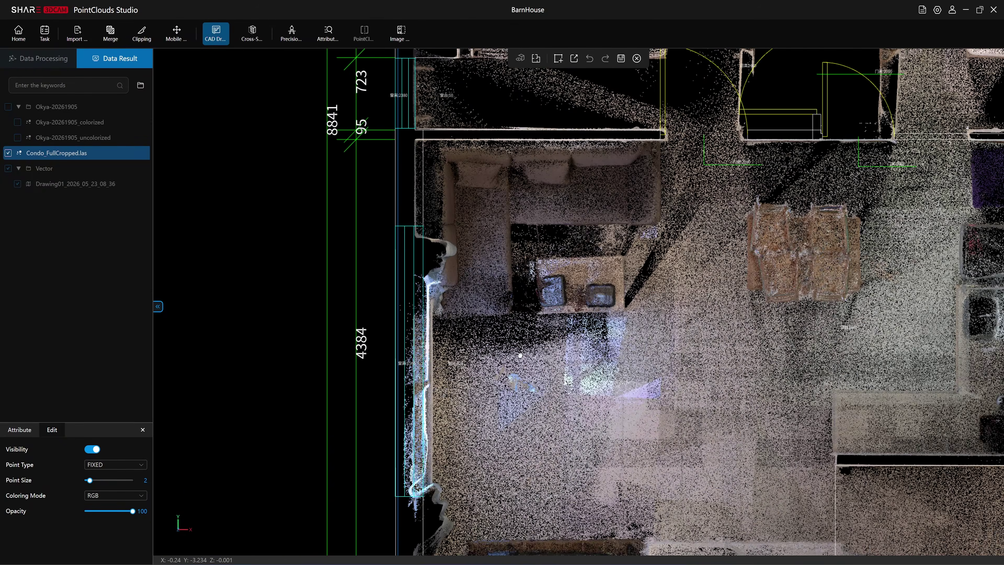
pyautogui.moveTo(520, 338); pyautogui.dragTo(538, 410, button='right')
pyautogui.scroll(5, 683, 180)
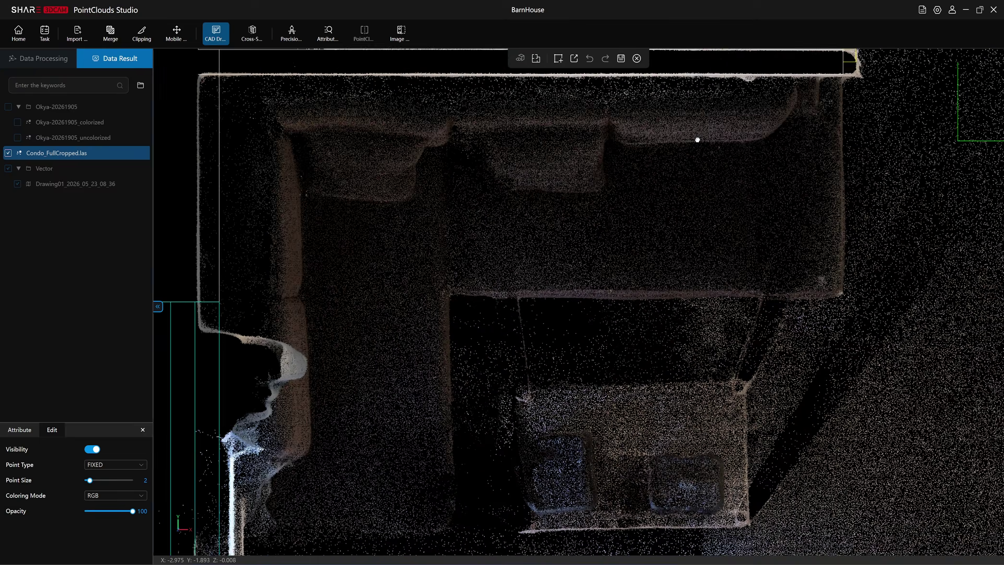
pyautogui.scroll(5, 660, 287)
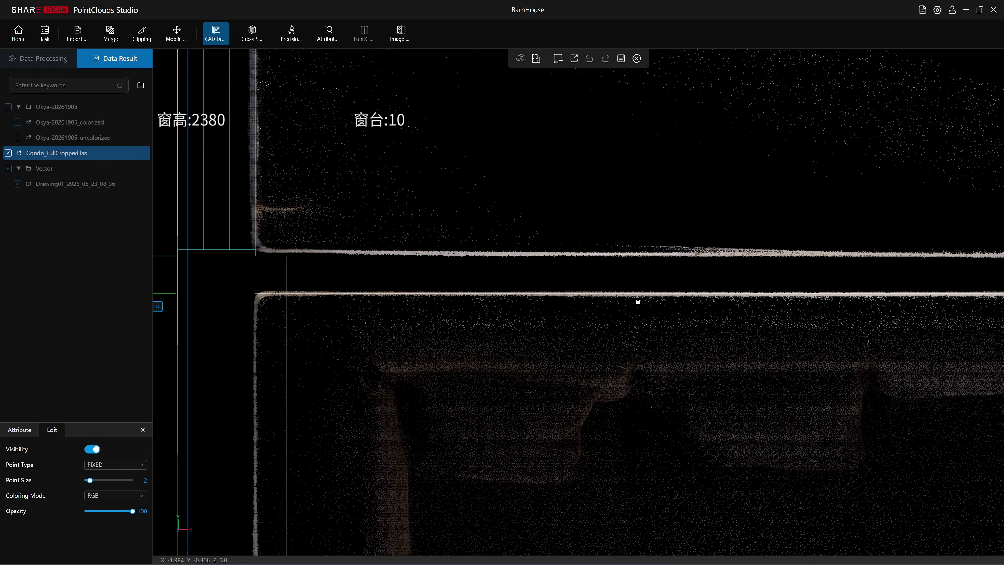
pyautogui.scroll(-8, 638, 302)
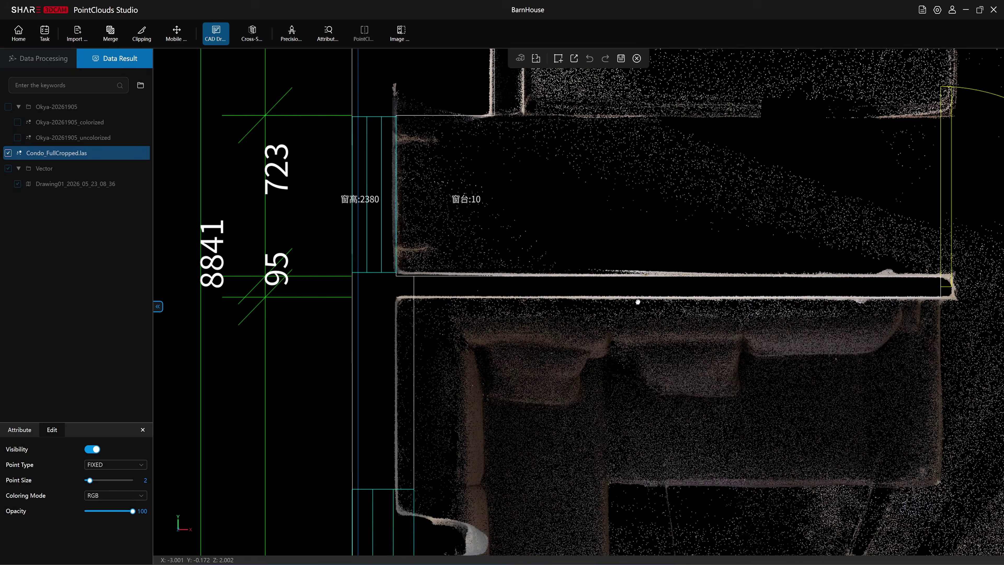
pyautogui.scroll(-5, 637, 302)
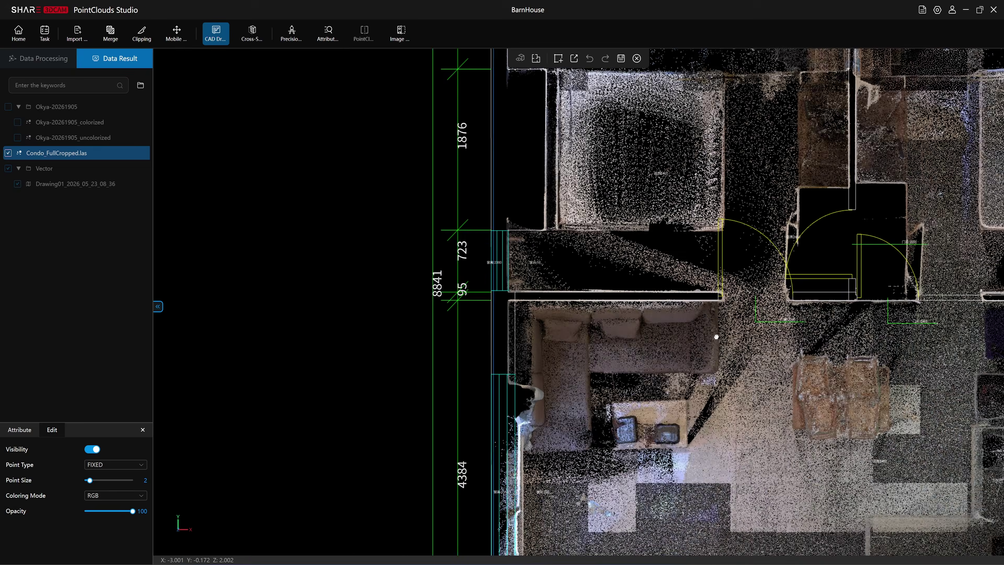
# - Examine the generated door swings, height labels and walls around the central closet, kitchen and bathroom
pyautogui.scroll(2, 598, 291)
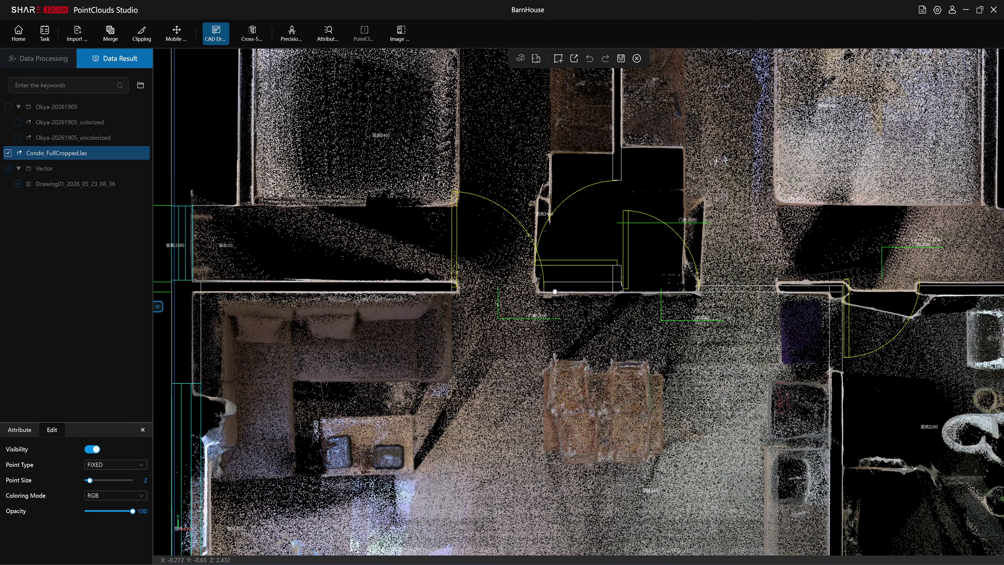
pyautogui.moveTo(659, 278); pyautogui.dragTo(619, 287)
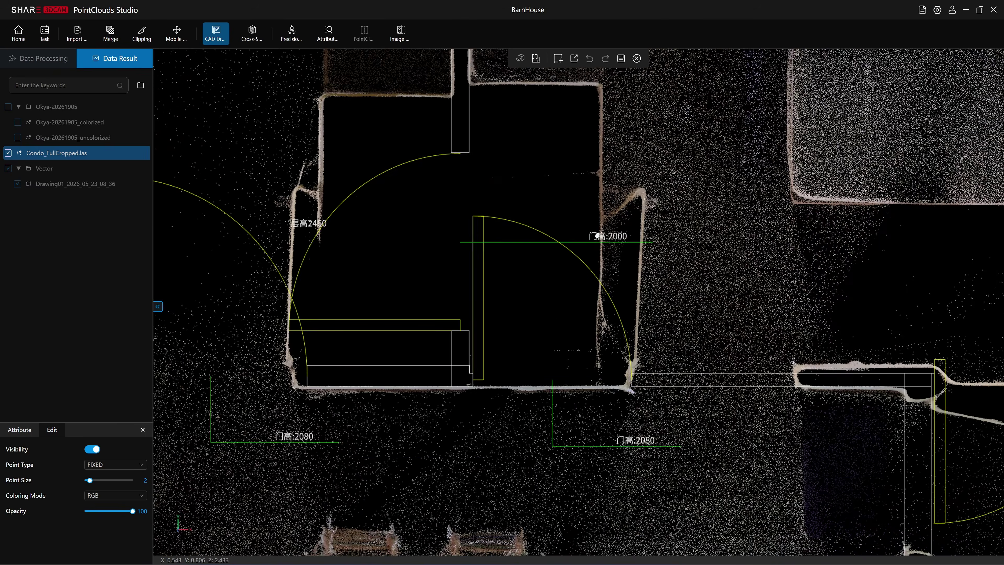
pyautogui.scroll(-3, 597, 236)
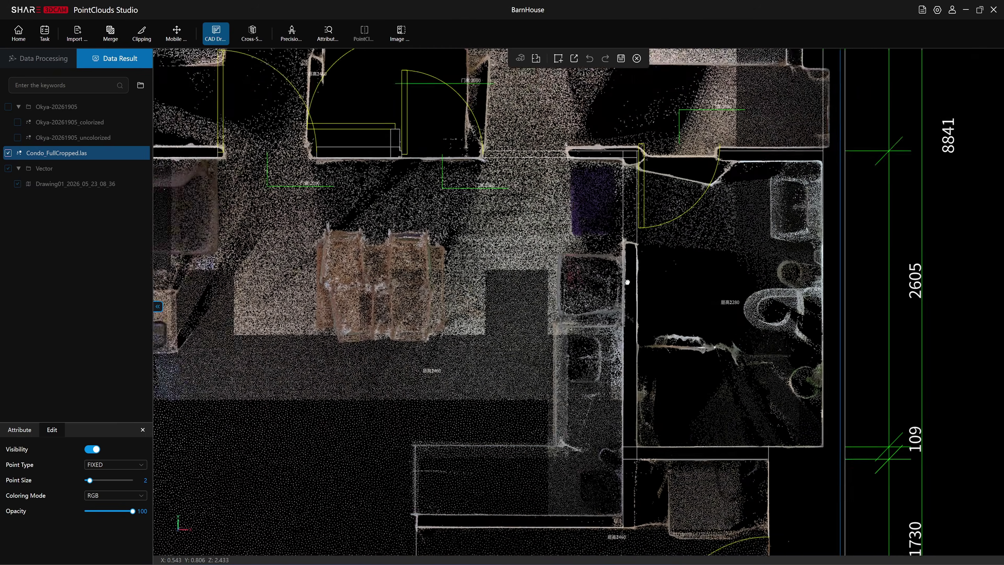
pyautogui.moveTo(628, 282); pyautogui.dragTo(603, 280)
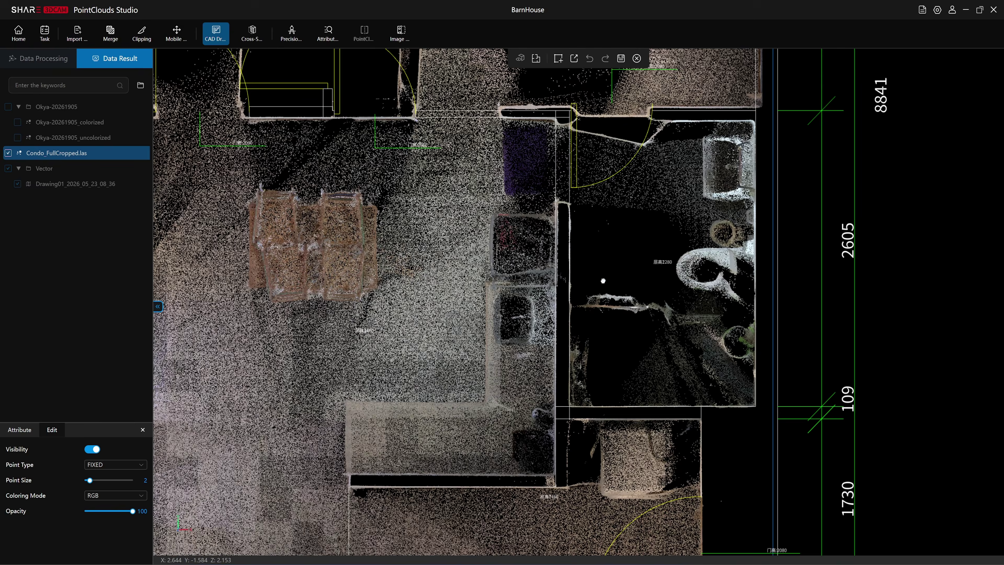
pyautogui.scroll(3, 577, 191)
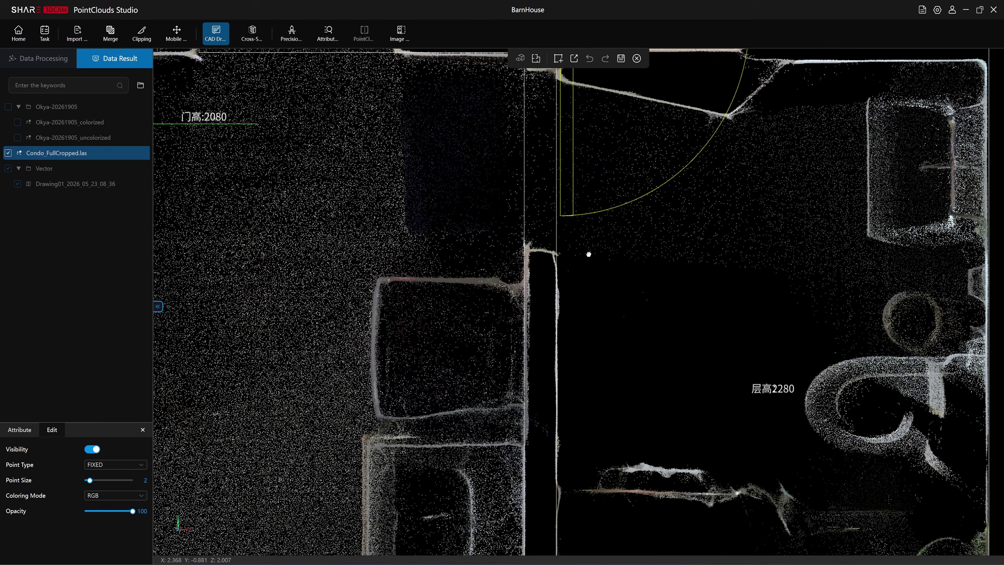
# - Examine how the generated bathroom, entry door swing and entry hallway walls of the condo plan match the point cloud
pyautogui.scroll(-2, 616, 247)
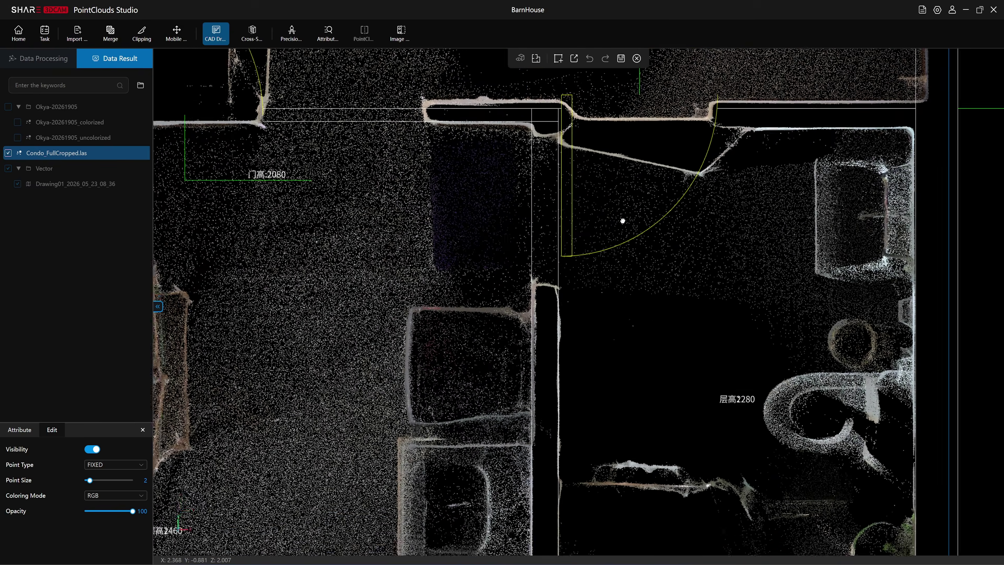
pyautogui.scroll(-2, 629, 261)
pyautogui.moveTo(651, 487); pyautogui.dragTo(624, 208)
pyautogui.scroll(-1, 618, 272)
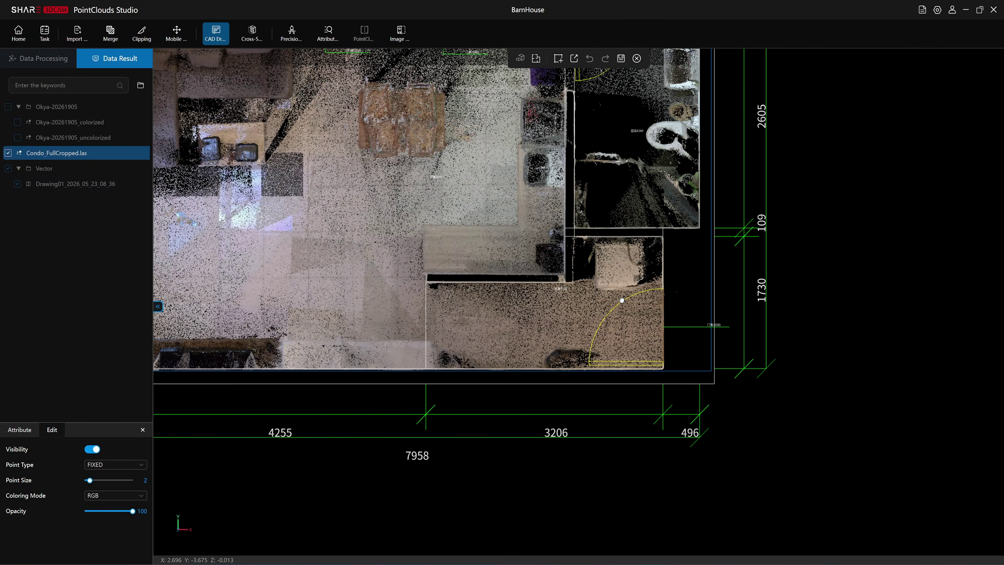
pyautogui.moveTo(622, 300); pyautogui.dragTo(650, 281)
pyautogui.scroll(5, 650, 281)
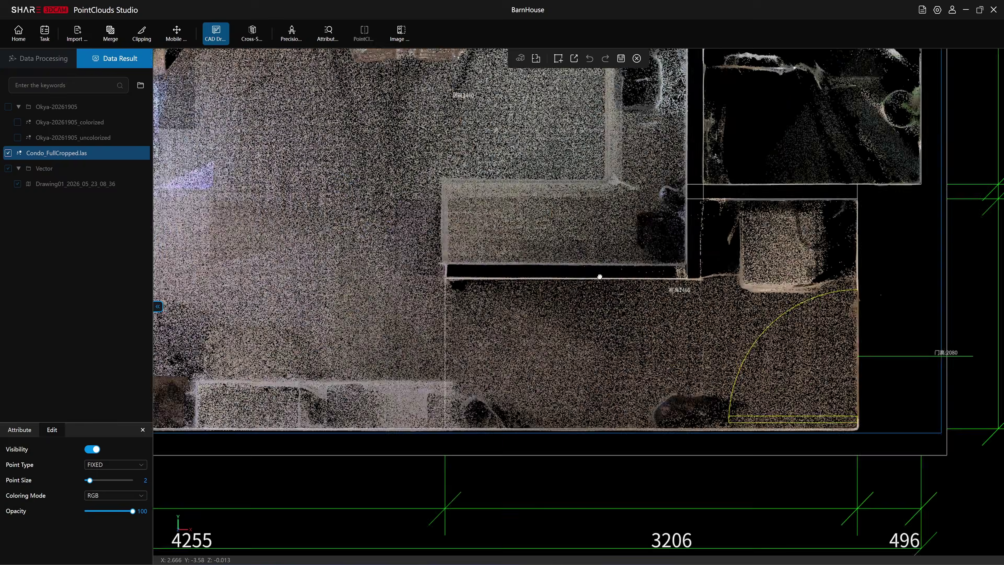
pyautogui.scroll(-2, 565, 290)
pyautogui.scroll(-4, 565, 289)
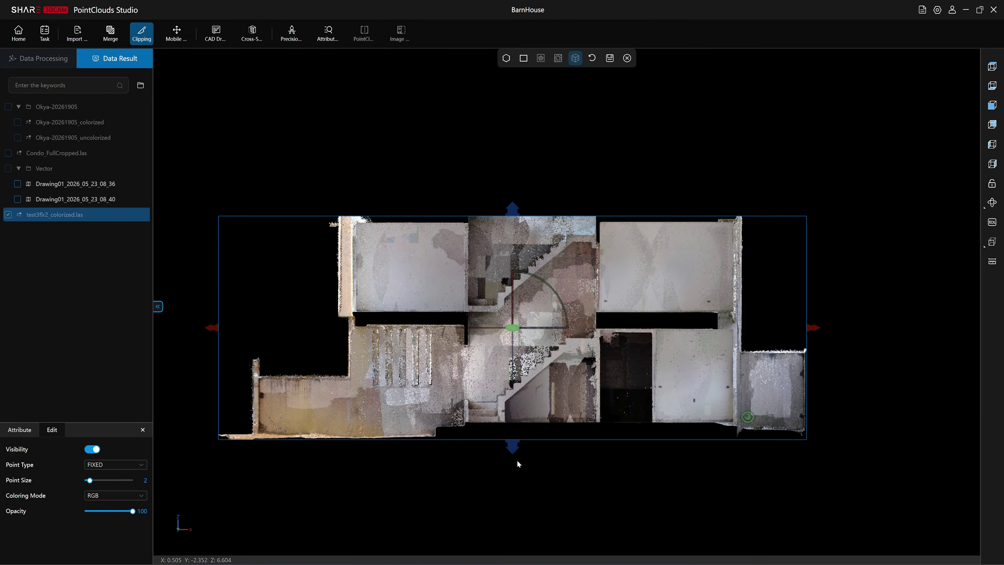
# - Clip the test3flr2_colorized.las point cloud in side view so only the upper floor remains, and inspect the segmented result in 3D
pyautogui.moveTo(514, 450); pyautogui.dragTo(514, 321)
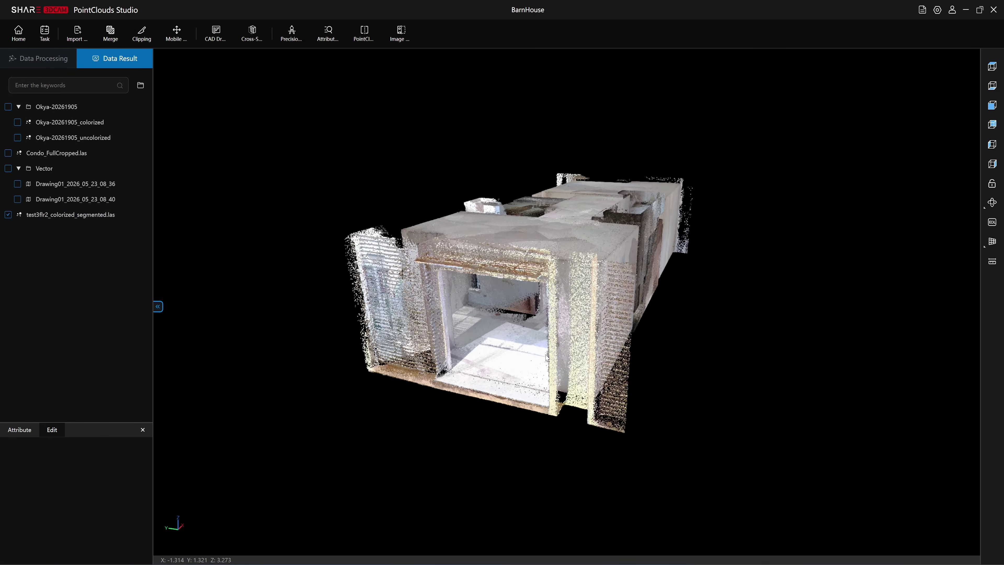
pyautogui.moveTo(547, 357)
pyautogui.mouseDown()
pyautogui.moveTo(751, 281)
pyautogui.moveTo(747, 316)
pyautogui.moveTo(596, 358)
pyautogui.moveTo(660, 316)
pyautogui.moveTo(543, 310)
pyautogui.moveTo(547, 295)
pyautogui.moveTo(560, 417)
pyautogui.moveTo(460, 334)
pyautogui.moveTo(456, 319)
pyautogui.moveTo(554, 369)
pyautogui.mouseUp()
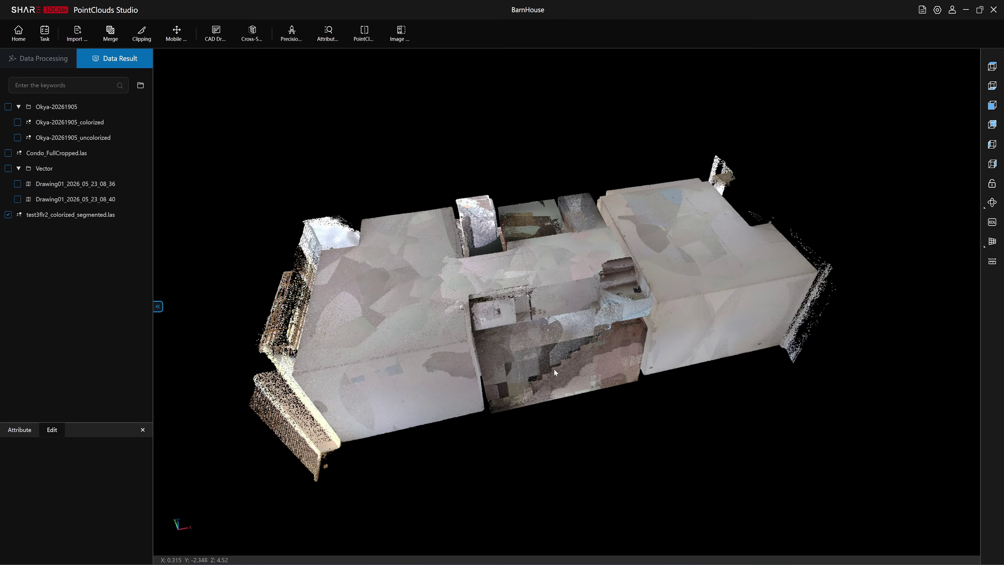
# - Generate a CAD floor plan from test3flr2_colorized_segmented.las with a 200 mm exterior wall thickness
pyautogui.click(216, 33)
pyautogui.click(537, 61)
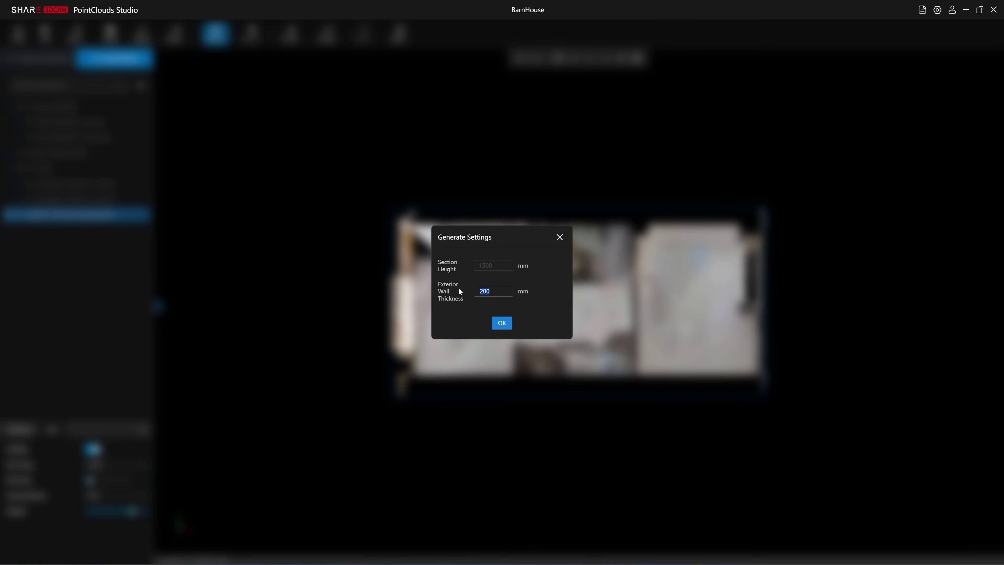
pyautogui.press('Return')
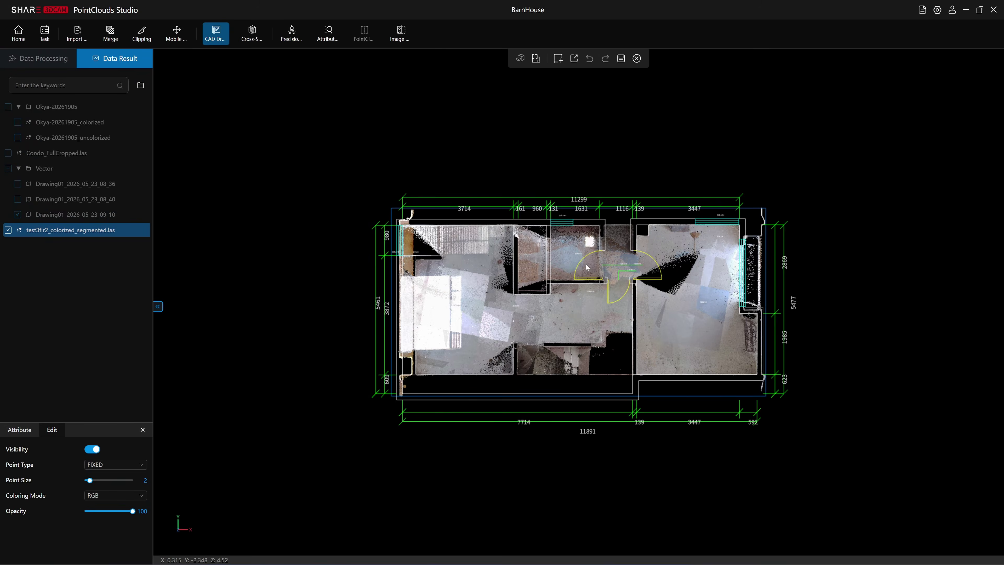
# - Examine the generated upper-floor plan's overall layout, dimensions and lower exterior wall beside the stairwell against the point cloud
pyautogui.scroll(5, 586, 264)
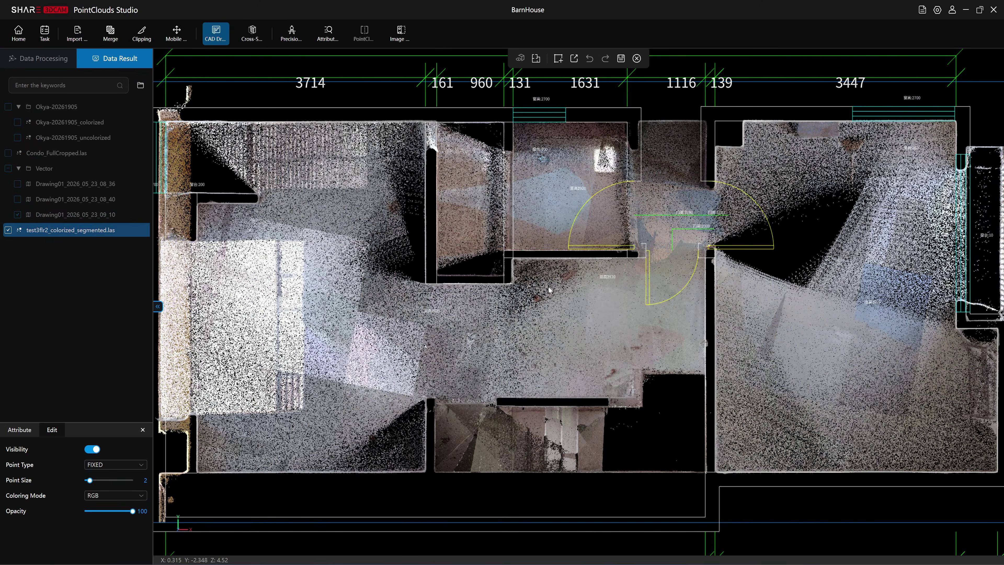
pyautogui.moveTo(549, 290); pyautogui.dragTo(638, 265, button='right')
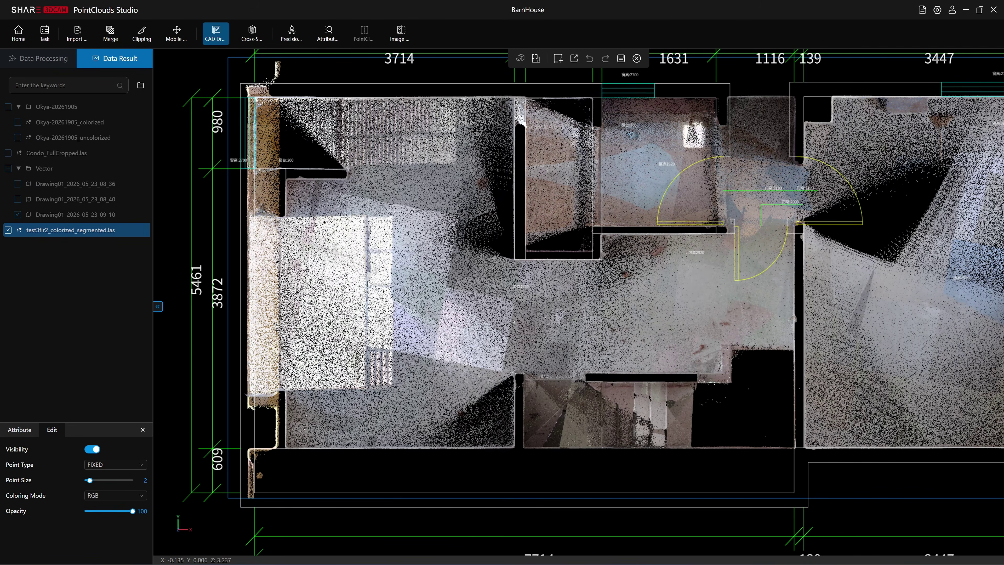
pyautogui.scroll(-3, 593, 237)
pyautogui.scroll(2, 682, 363)
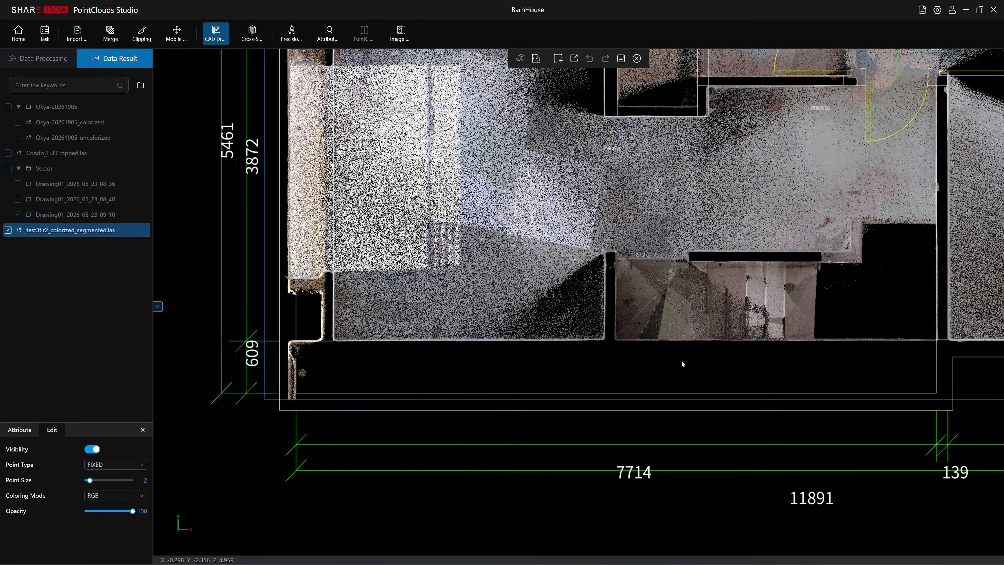
pyautogui.moveTo(681, 360); pyautogui.dragTo(432, 380, button='right')
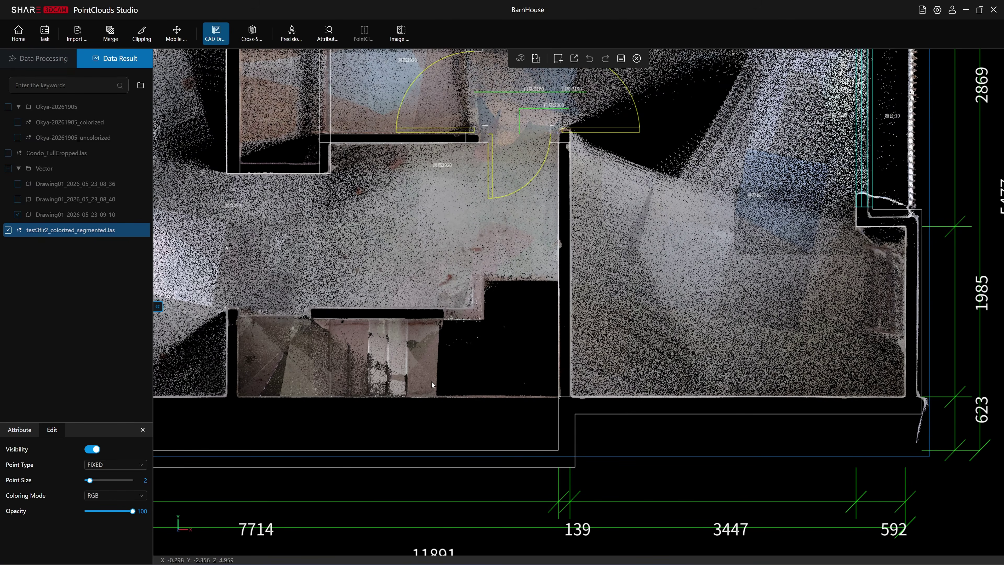
pyautogui.moveTo(252, 439); pyautogui.dragTo(463, 386, button='right')
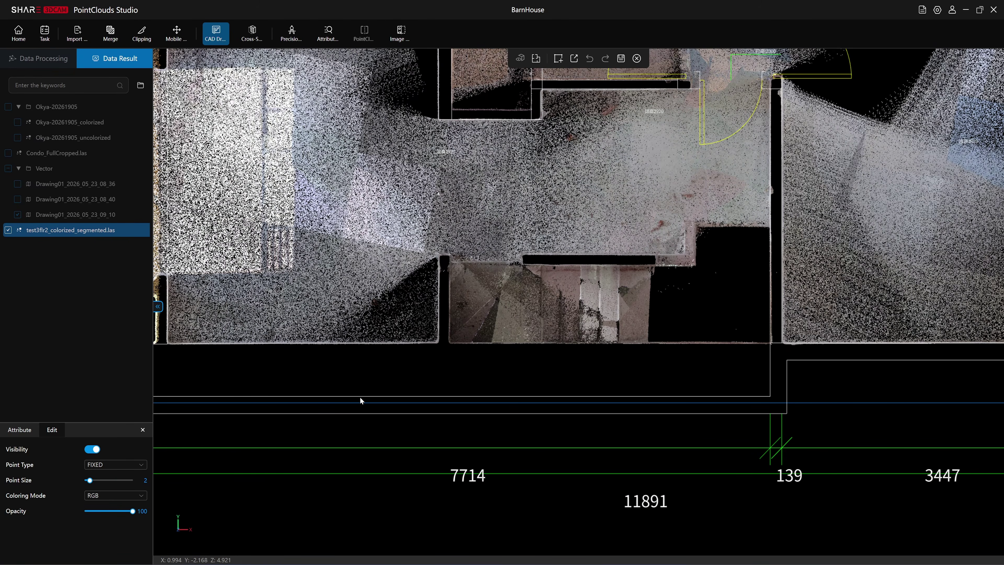
pyautogui.scroll(-5, 386, 361)
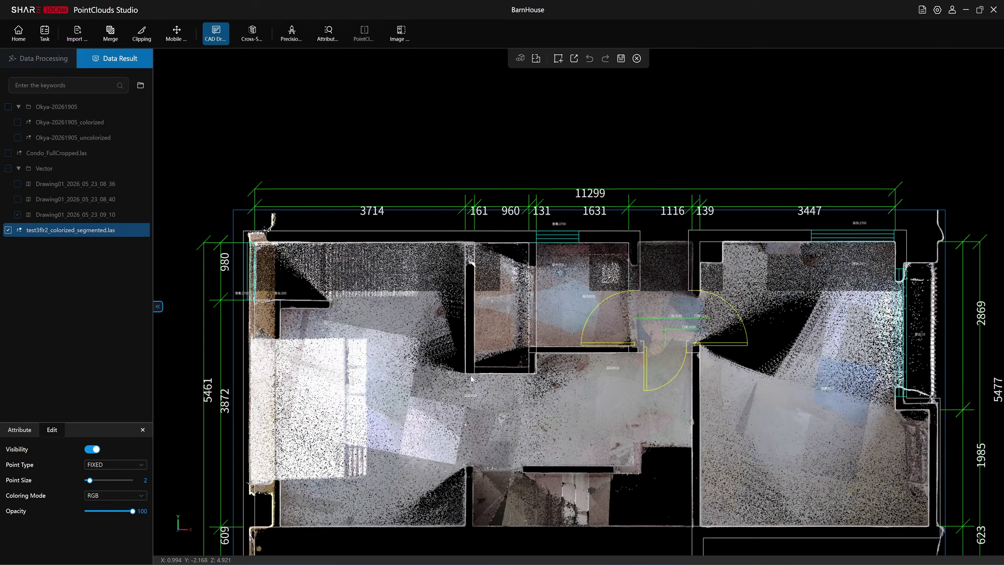
# - Examine the generated door swings around the hallway and the windows, height labels and wall corners of the 3447 mm wide room
pyautogui.scroll(3, 589, 279)
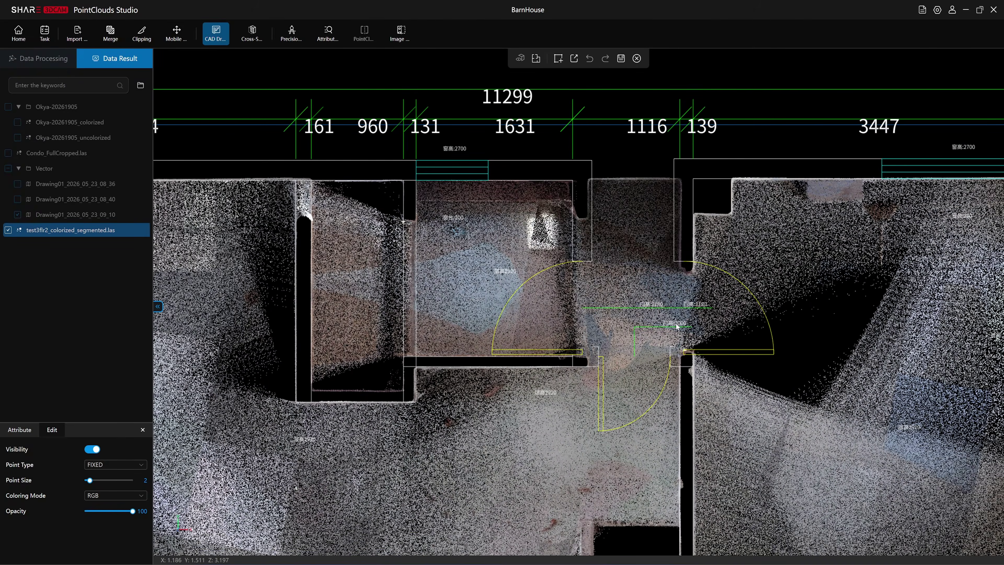
pyautogui.moveTo(830, 334); pyautogui.dragTo(755, 345, button='middle')
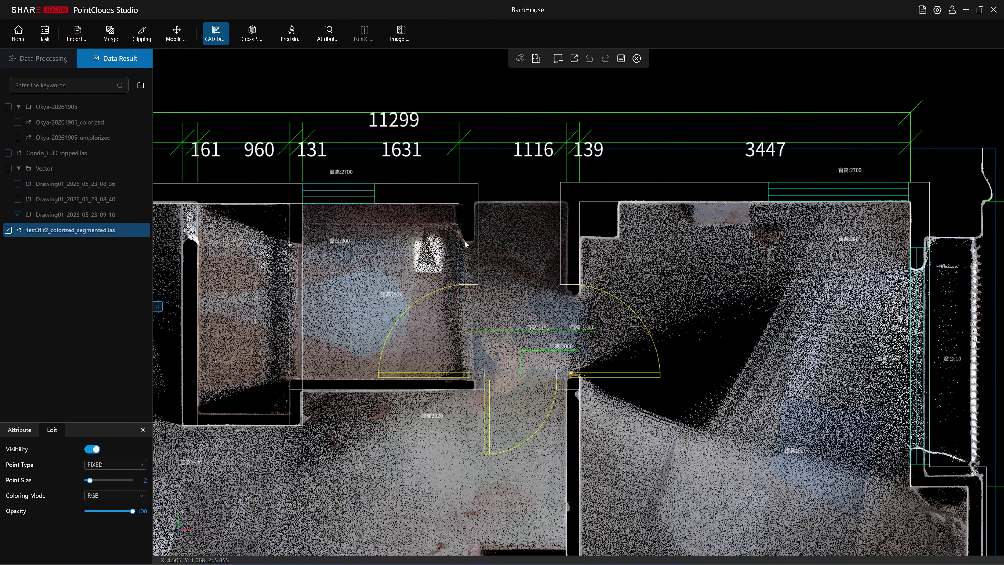
pyautogui.moveTo(870, 361); pyautogui.dragTo(709, 298, button='middle')
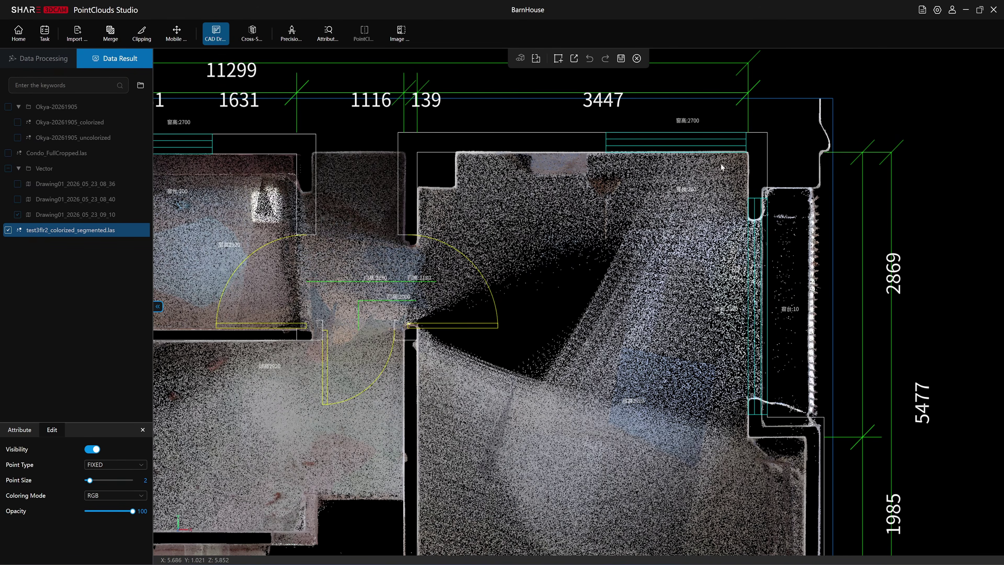
pyautogui.moveTo(680, 516); pyautogui.dragTo(685, 334, button='middle')
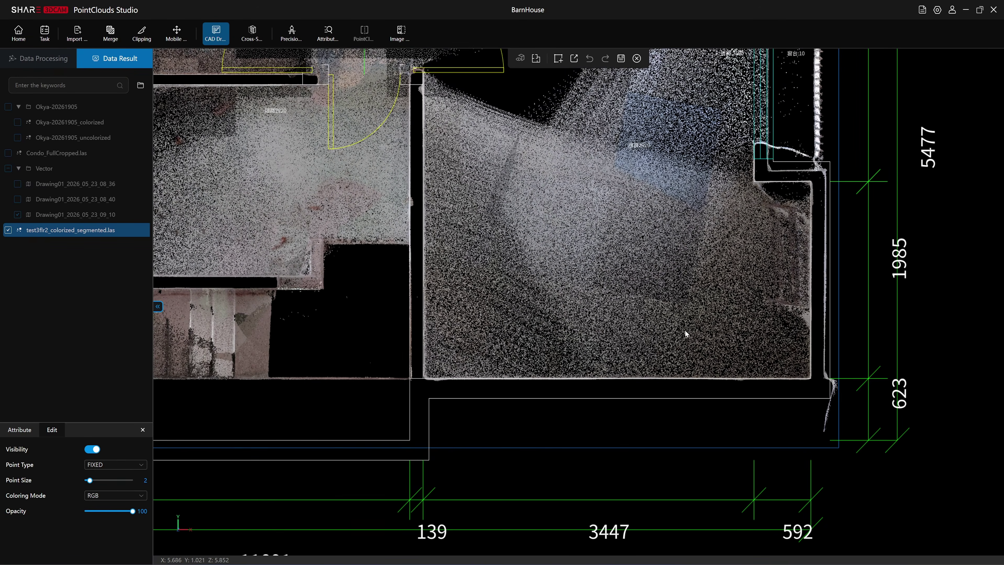
pyautogui.scroll(5, 802, 176)
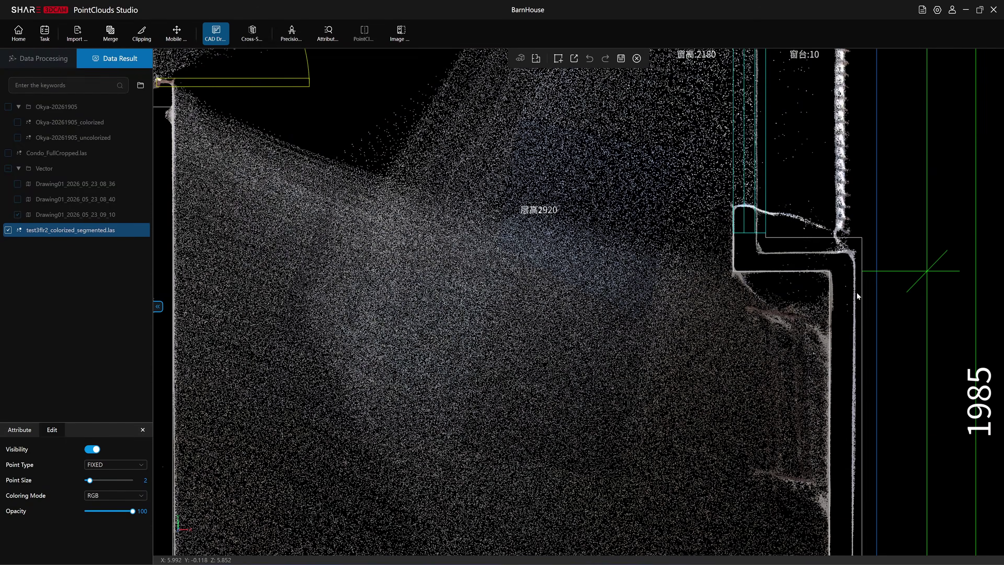
pyautogui.scroll(-5, 778, 214)
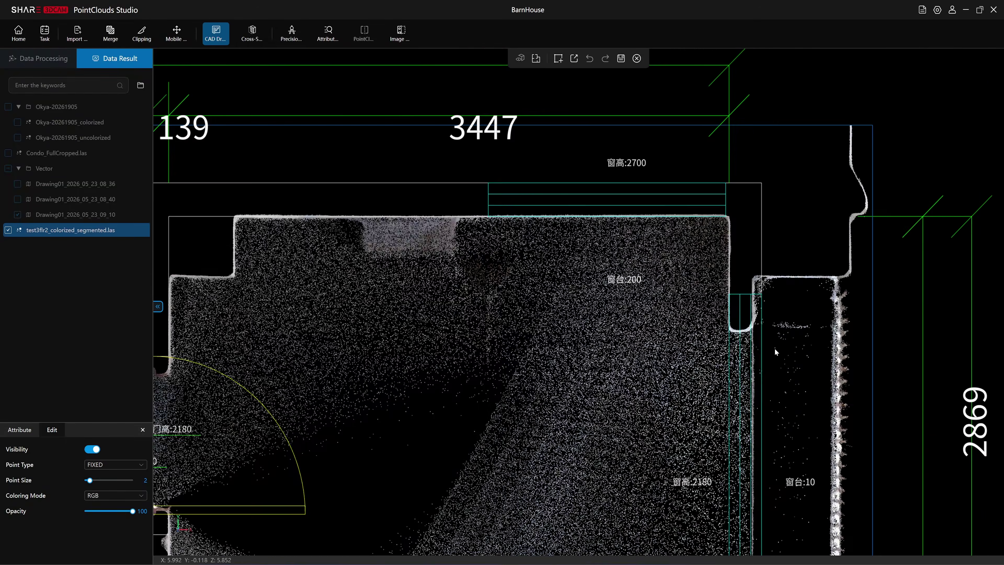
pyautogui.scroll(4, 856, 296)
pyautogui.scroll(-5, 855, 296)
pyautogui.scroll(5, 538, 305)
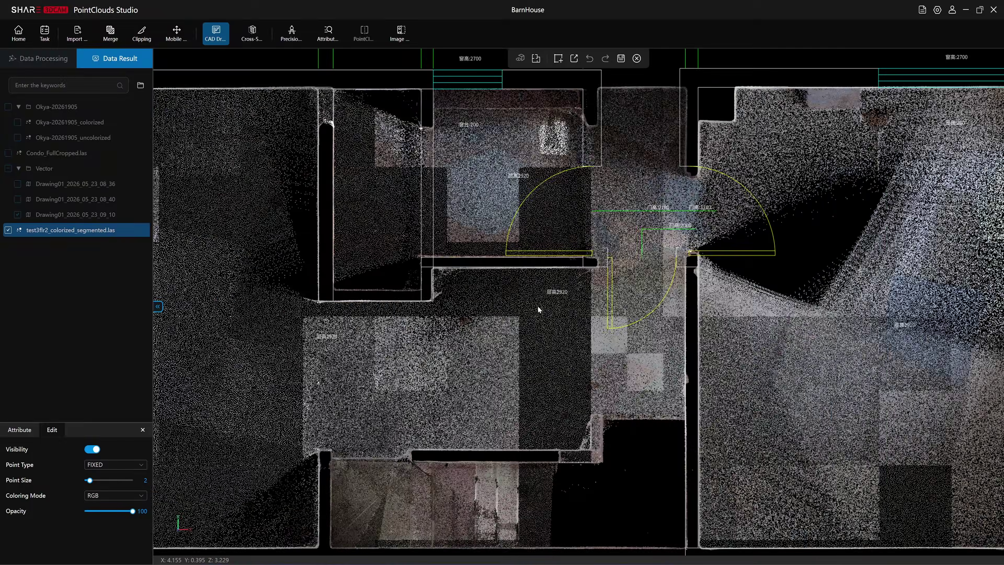
# - Examine the generated walls, window and lower wall corner of the large room with the 3872 mm dimension against the point cloud
pyautogui.scroll(-3, 616, 296)
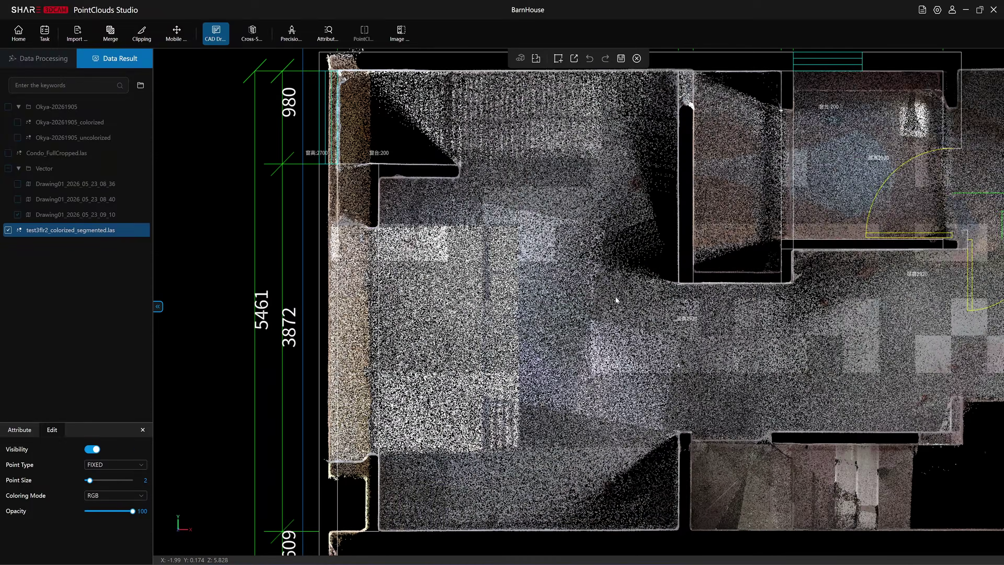
pyautogui.scroll(-1, 616, 296)
pyautogui.scroll(-2, 616, 296)
pyautogui.scroll(2, 622, 317)
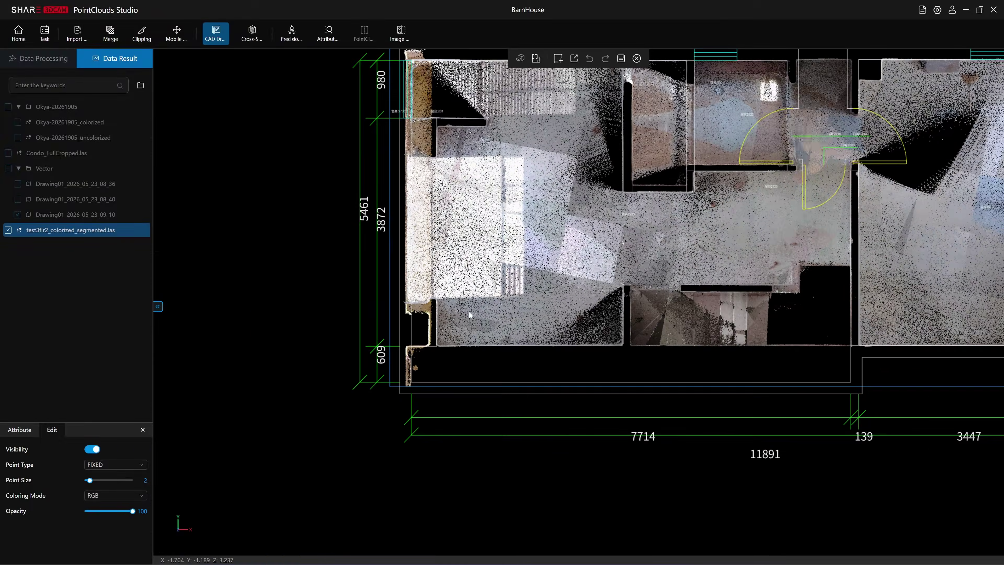
pyautogui.scroll(4, 469, 312)
pyautogui.scroll(-2, 329, 302)
pyautogui.scroll(5, 401, 299)
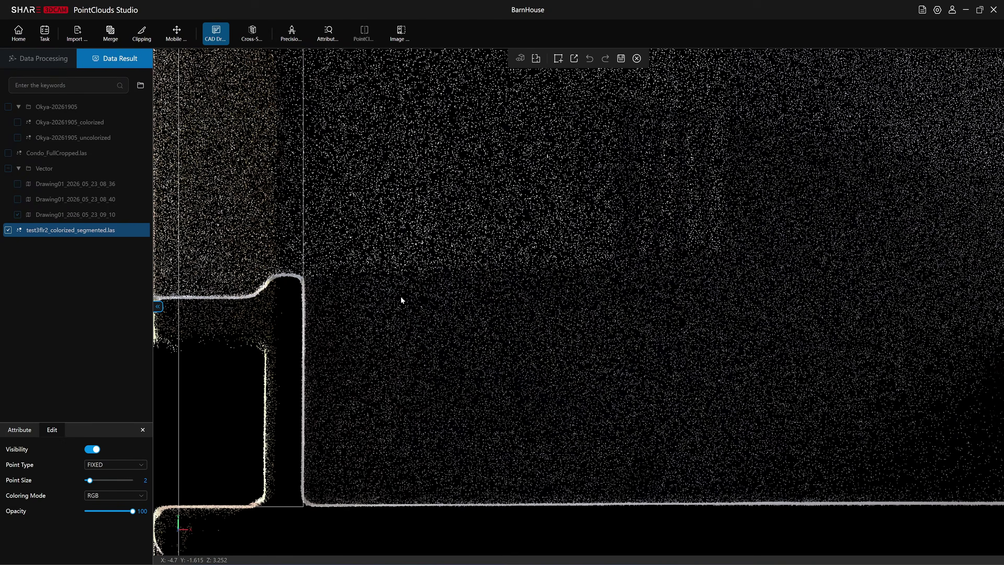
# - Exit CAD drawing for the segmented upper floor without saving the generated plan
pyautogui.scroll(-7, 401, 297)
pyautogui.moveTo(666, 215); pyautogui.dragTo(509, 291, button='middle')
pyautogui.click(637, 58)
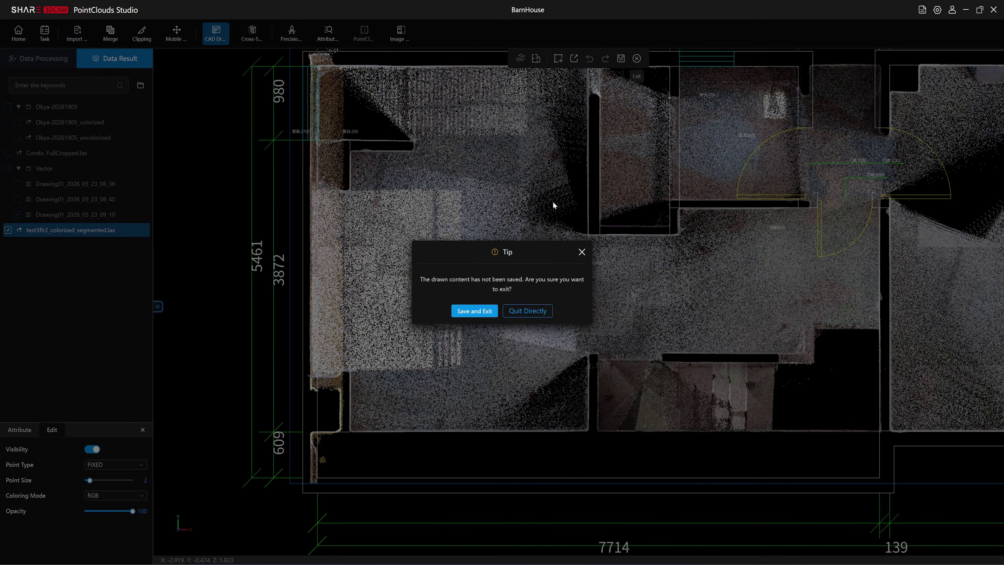
pyautogui.click(528, 310)
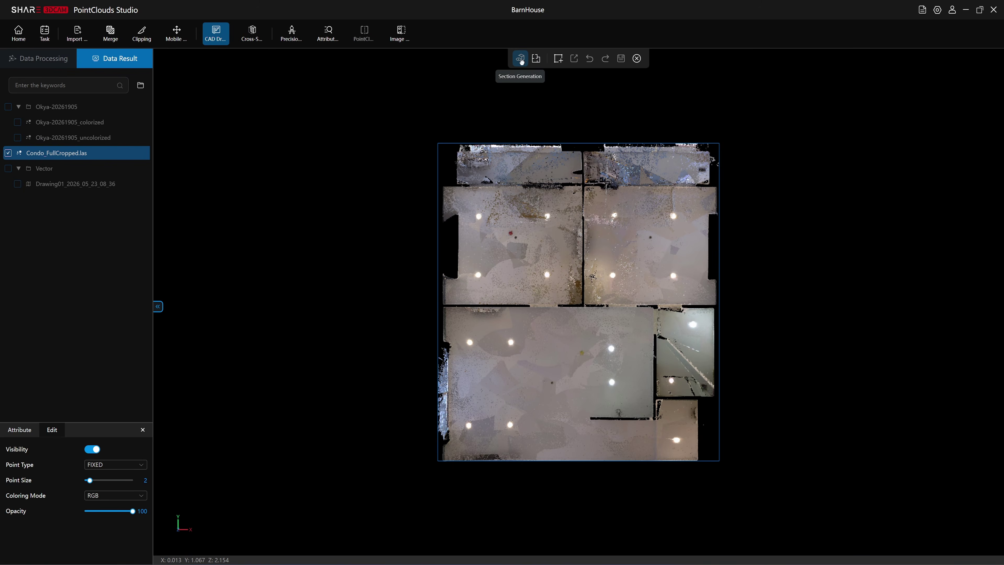
# - Start Section Generation for the Condo_FullCropped.las point cloud and move and enlarge its window
pyautogui.click(521, 60)
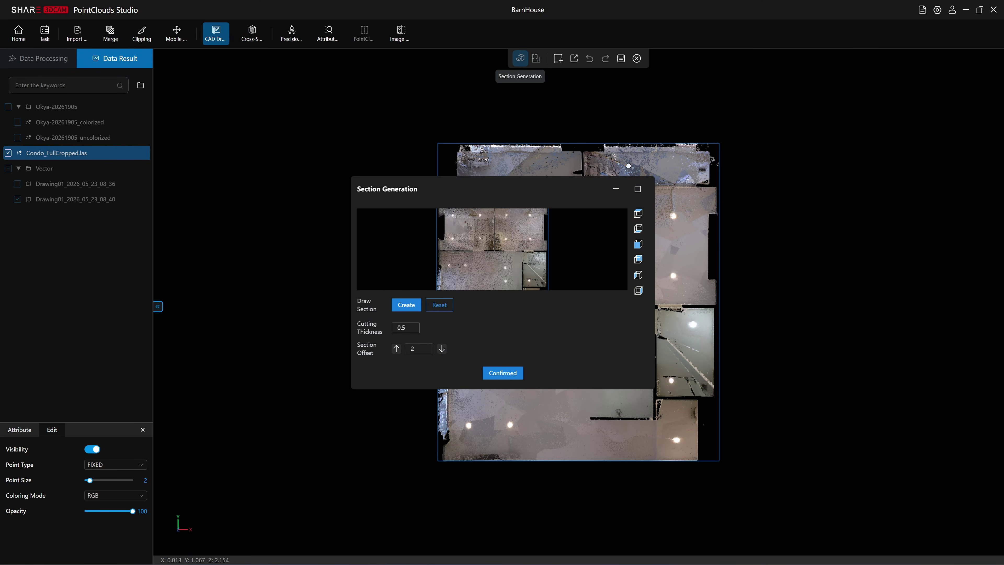
pyautogui.moveTo(545, 185); pyautogui.dragTo(414, 83)
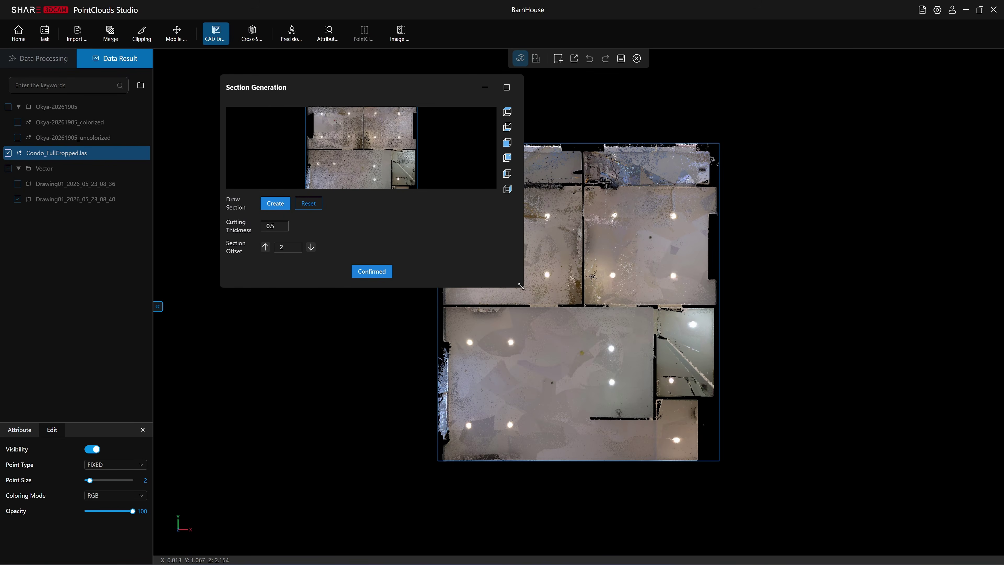
pyautogui.moveTo(522, 286); pyautogui.dragTo(889, 520)
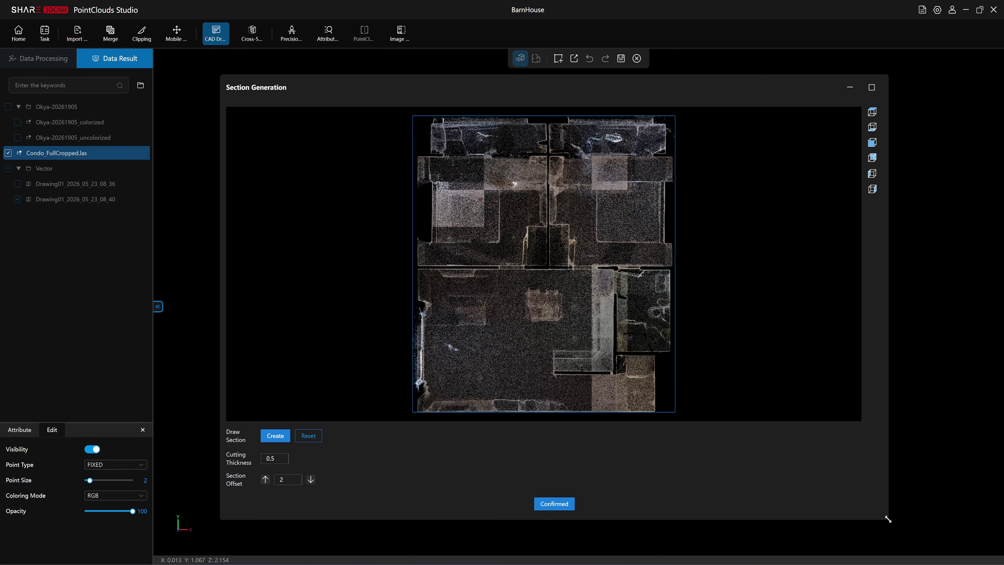
# - Draw a horizontal section line across the condo's front view slightly above mid-height, with 0.5 cutting thickness and section offset 2
pyautogui.click(873, 142)
pyautogui.scroll(5, 628, 252)
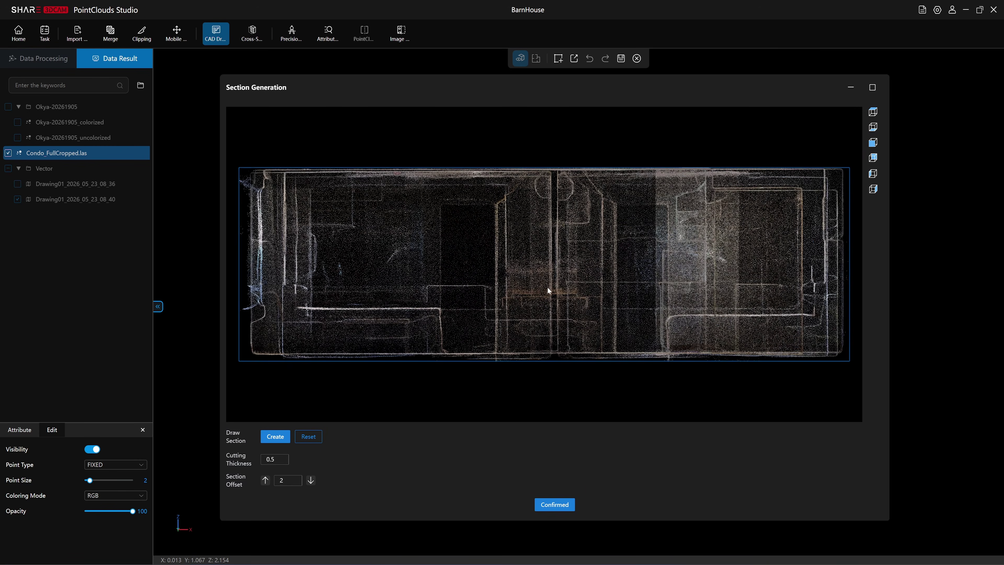
pyautogui.scroll(-2, 548, 291)
pyautogui.click(275, 437)
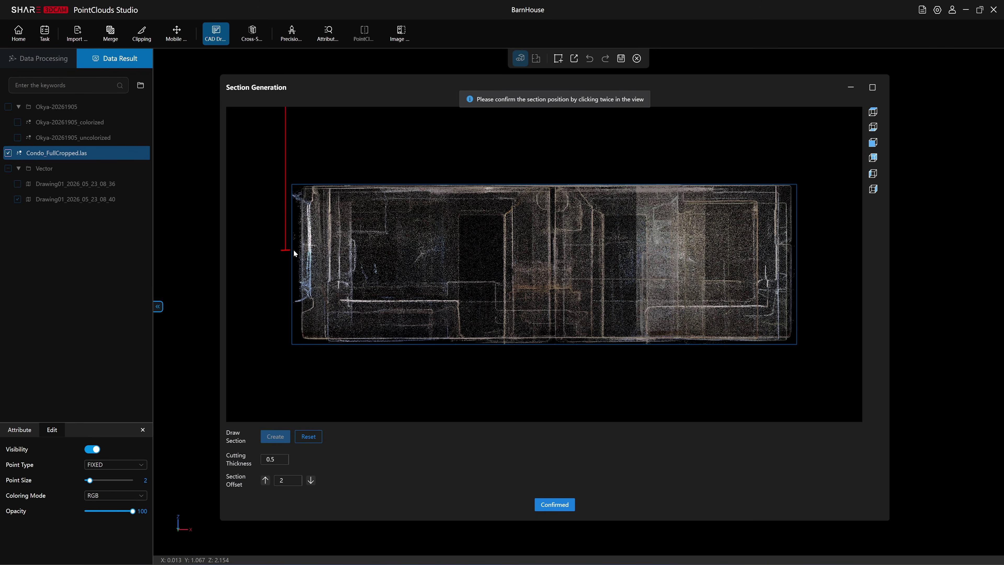
pyautogui.click(820, 253)
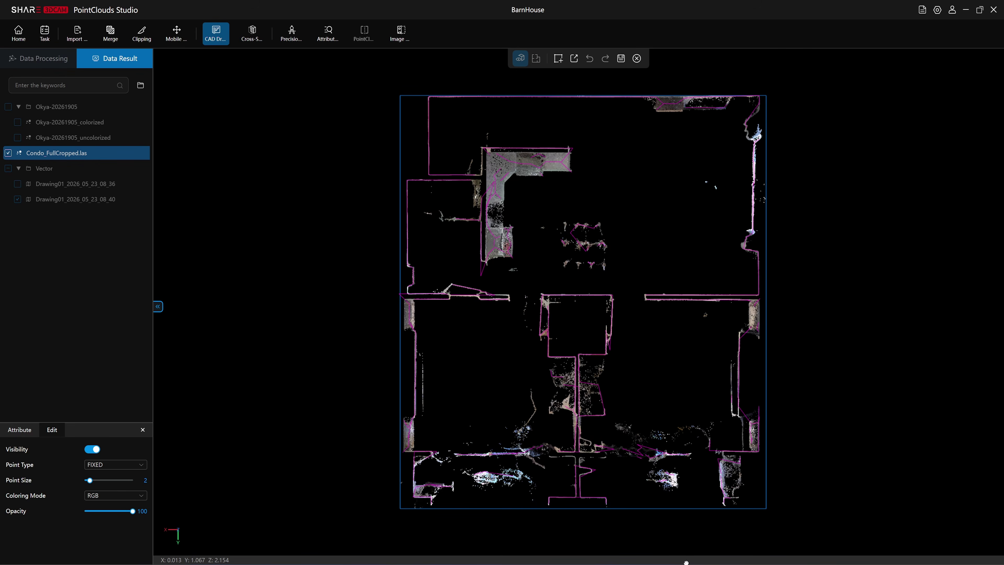
# - Examine how the generated section lines follow the points along the condo's central closet, dividing walls and window wall
pyautogui.scroll(4, 737, 268)
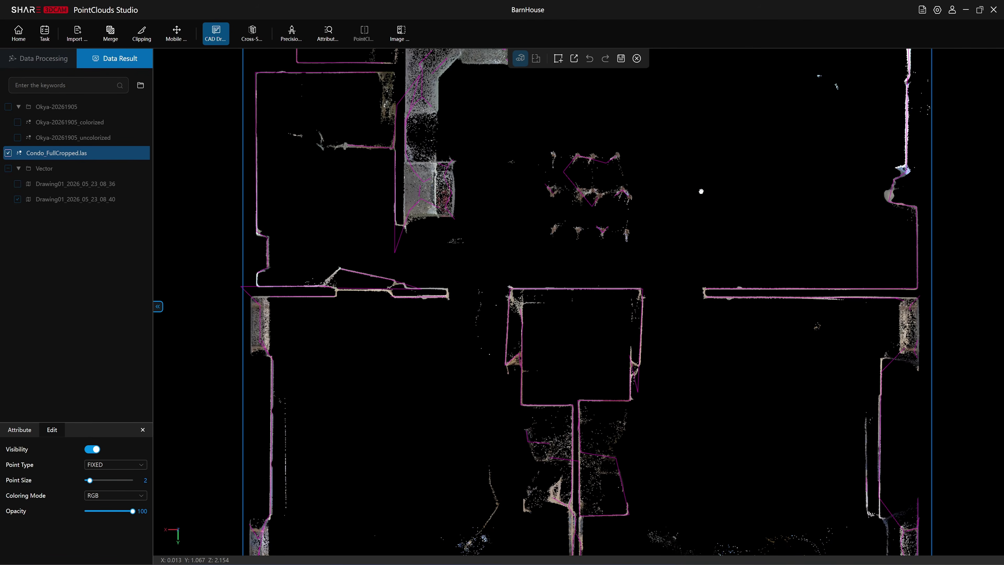
pyautogui.moveTo(811, 251); pyautogui.dragTo(723, 181, button='middle')
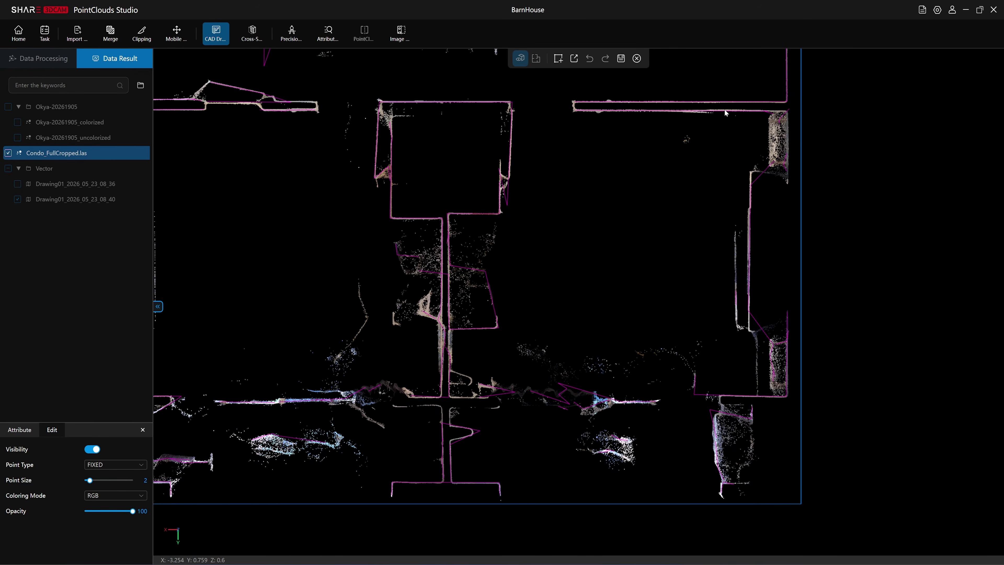
pyautogui.moveTo(637, 159); pyautogui.dragTo(829, 178, button='middle')
pyautogui.scroll(2, 699, 147)
pyautogui.scroll(1, 700, 147)
pyautogui.moveTo(724, 122); pyautogui.dragTo(590, 258, button='middle')
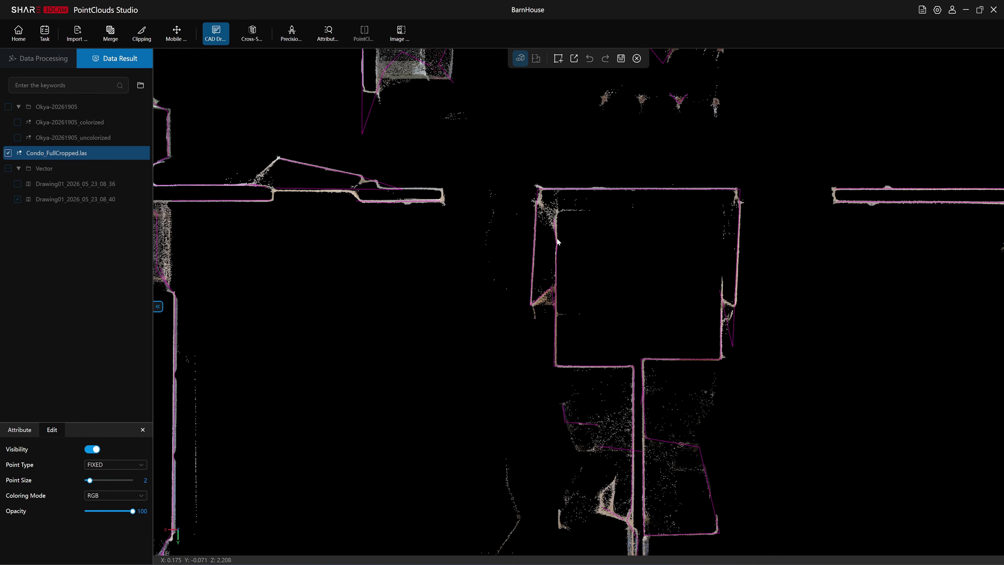
# - Examine how the condo's section lines follow the points around the partition walls, kitchen cabinets, outer walls and window wall
pyautogui.scroll(4, 557, 239)
pyautogui.scroll(5, 686, 310)
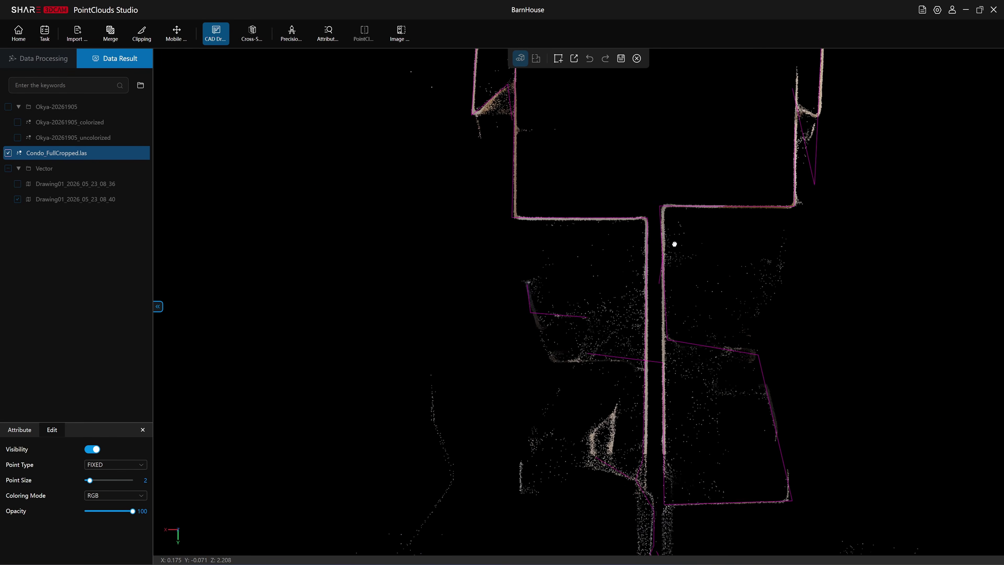
pyautogui.moveTo(688, 313); pyautogui.dragTo(722, 137, button='middle')
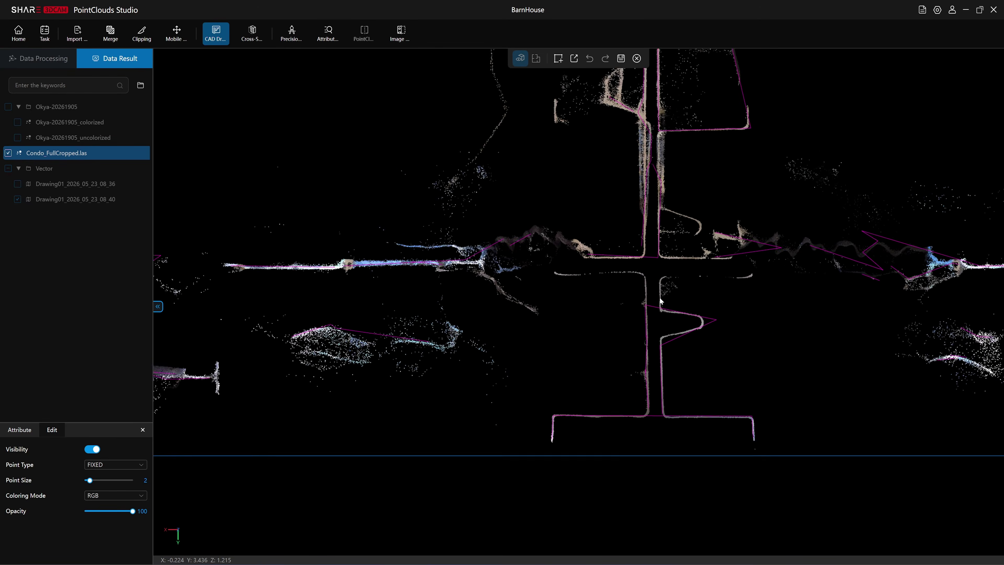
pyautogui.scroll(-5, 659, 296)
pyautogui.moveTo(462, 207); pyautogui.dragTo(480, 391, button='middle')
pyautogui.moveTo(494, 141); pyautogui.dragTo(494, 336, button='middle')
pyautogui.moveTo(491, 174); pyautogui.dragTo(491, 265, button='middle')
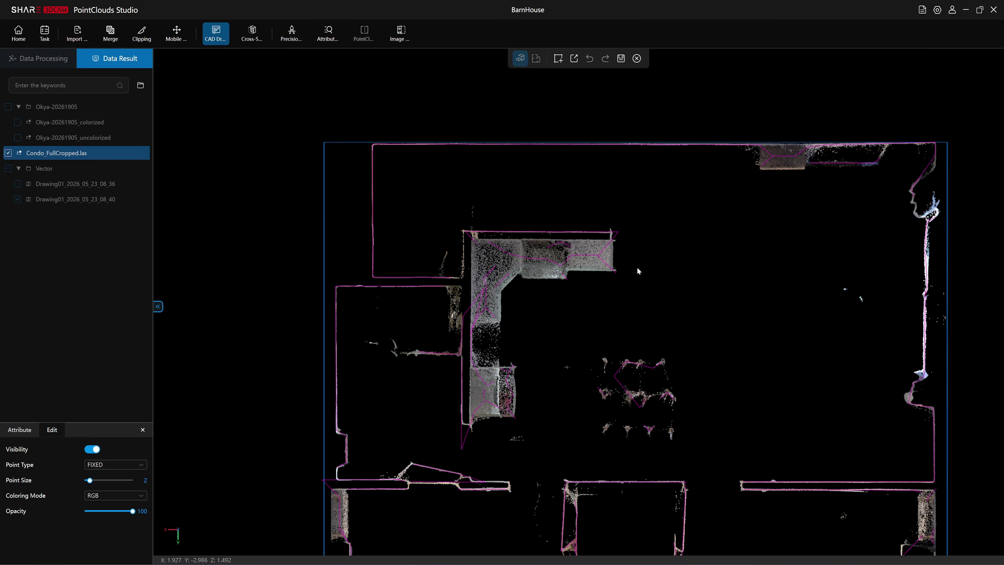
pyautogui.scroll(2, 583, 259)
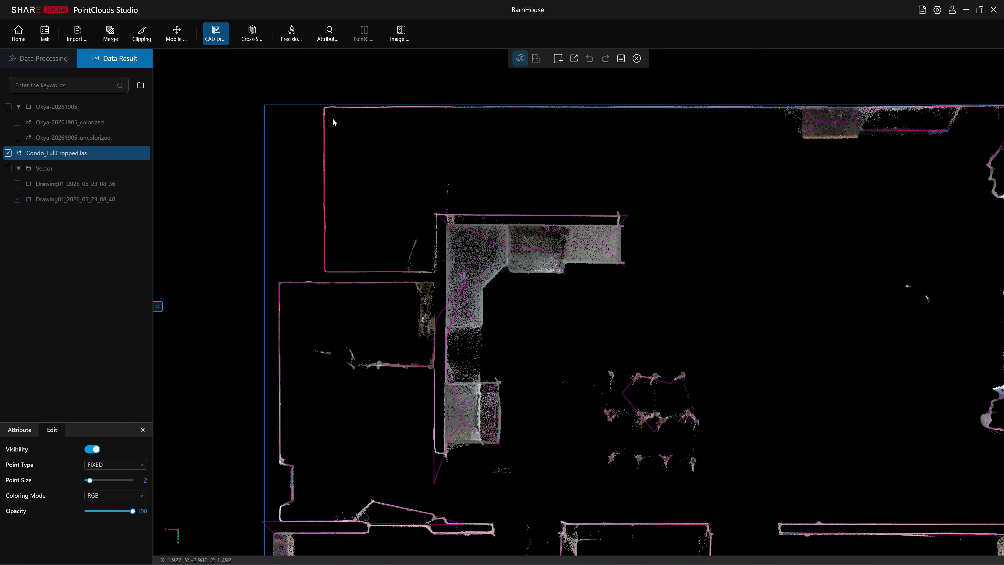
pyautogui.moveTo(794, 313); pyautogui.dragTo(700, 318, button='middle')
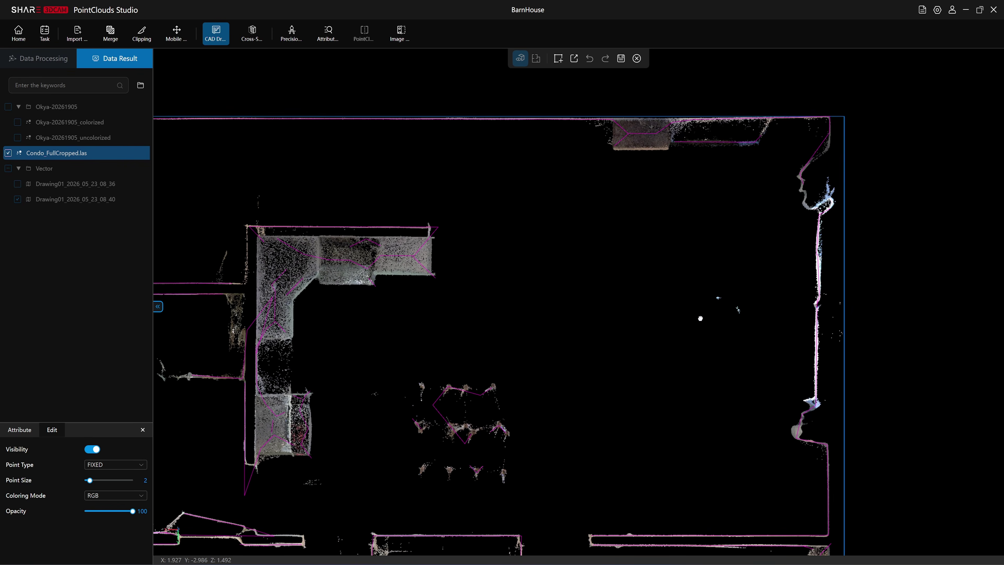
# - Show the drawing and editing tools for the generated section lines and look over the whole condo plan
pyautogui.click(558, 59)
pyautogui.scroll(-3, 587, 249)
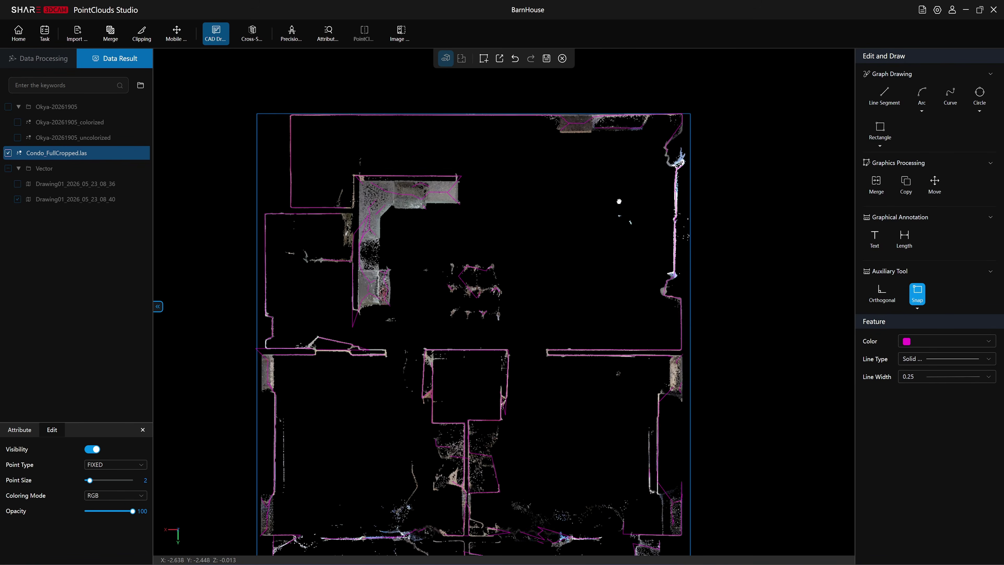
pyautogui.moveTo(619, 201); pyautogui.dragTo(646, 134, button='middle')
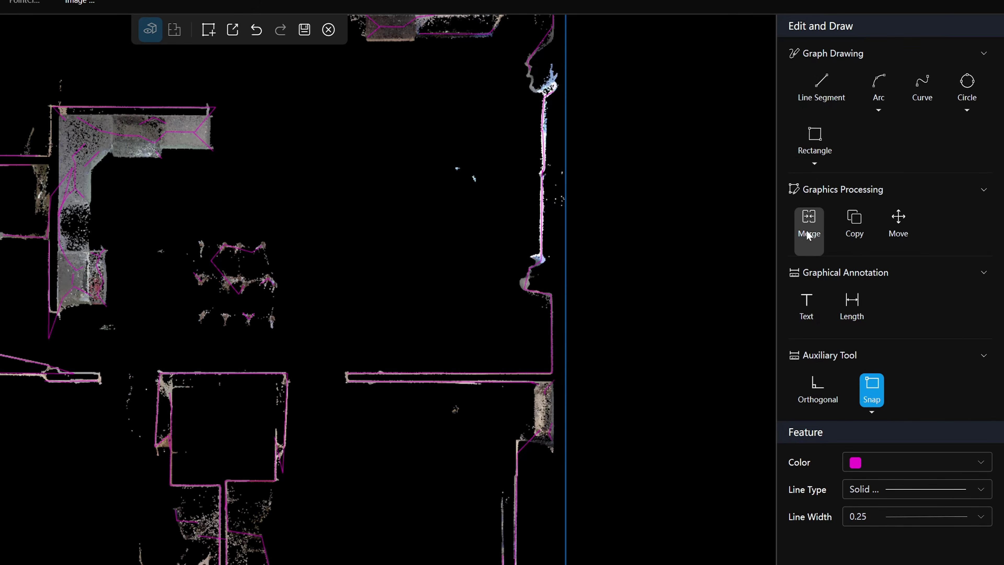
pyautogui.scroll(-4, 507, 179)
pyautogui.scroll(2, 357, 256)
pyautogui.moveTo(359, 215); pyautogui.dragTo(375, 240, button='middle')
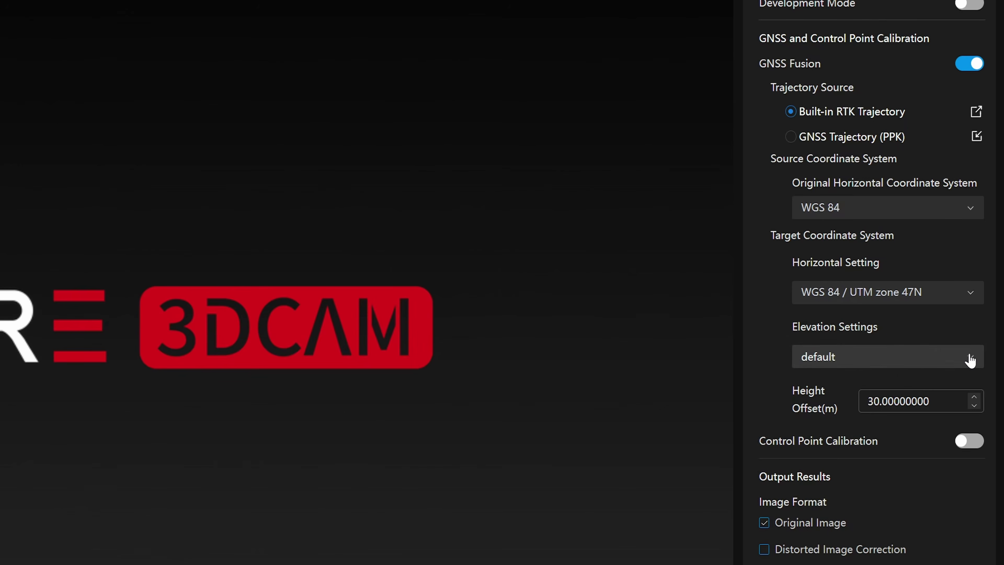
# - Set the target elevation system to MSL height (EPSG:5714) from the Vertical Coordinate System Database
pyautogui.click(970, 358)
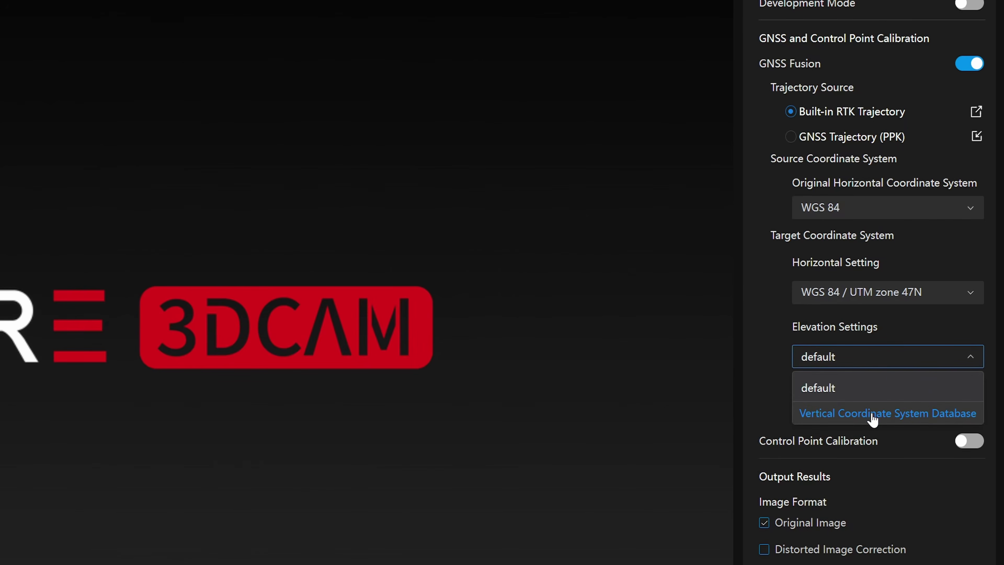
pyautogui.click(872, 413)
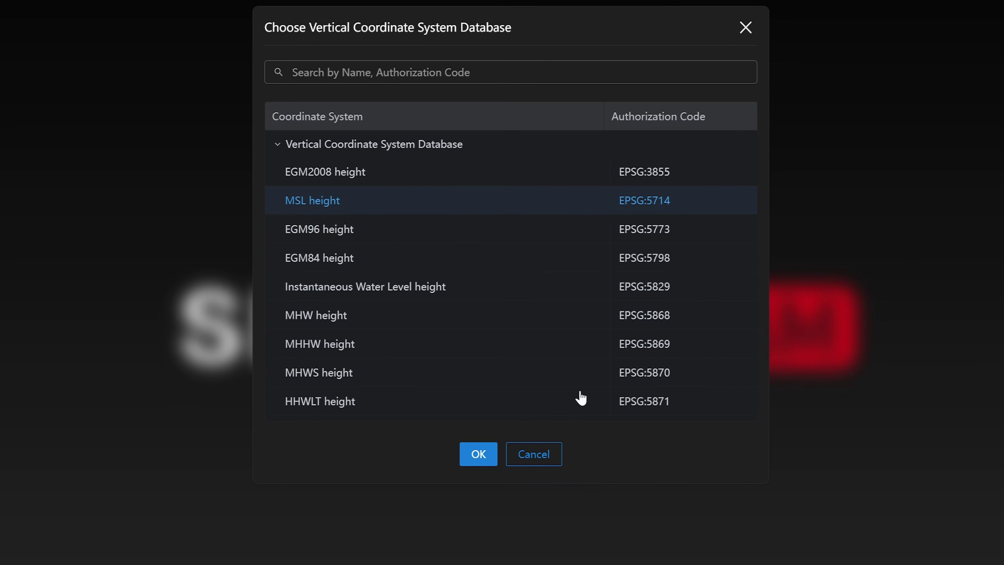
pyautogui.click(477, 454)
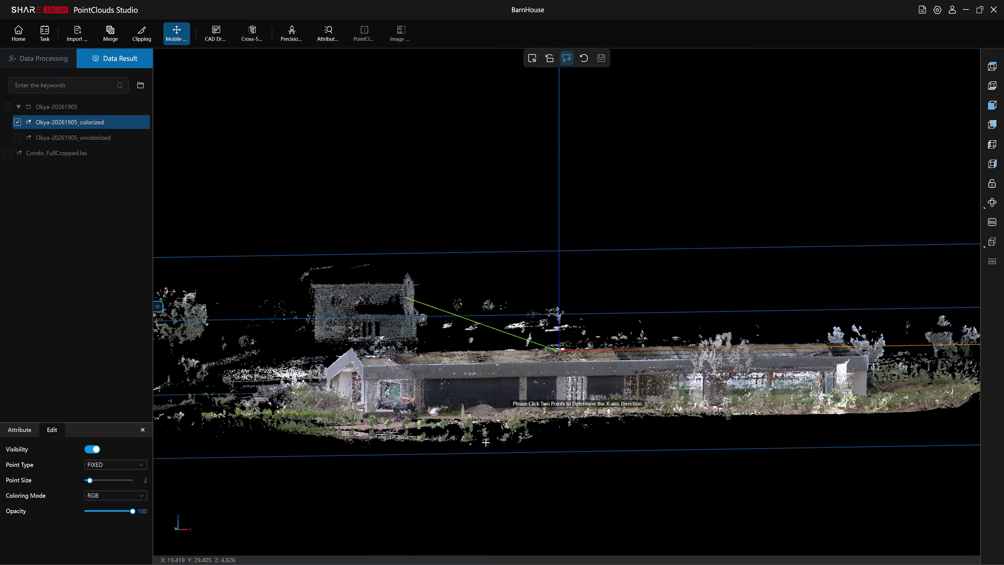
# - Level the Okya-20261905_colorized cloud with two points along the barn floor for the X-axis direction and a third across the floor
pyautogui.moveTo(485, 442); pyautogui.dragTo(442, 180)
pyautogui.scroll(3, 441, 180)
pyautogui.moveTo(442, 181); pyautogui.dragTo(490, 230, button='right')
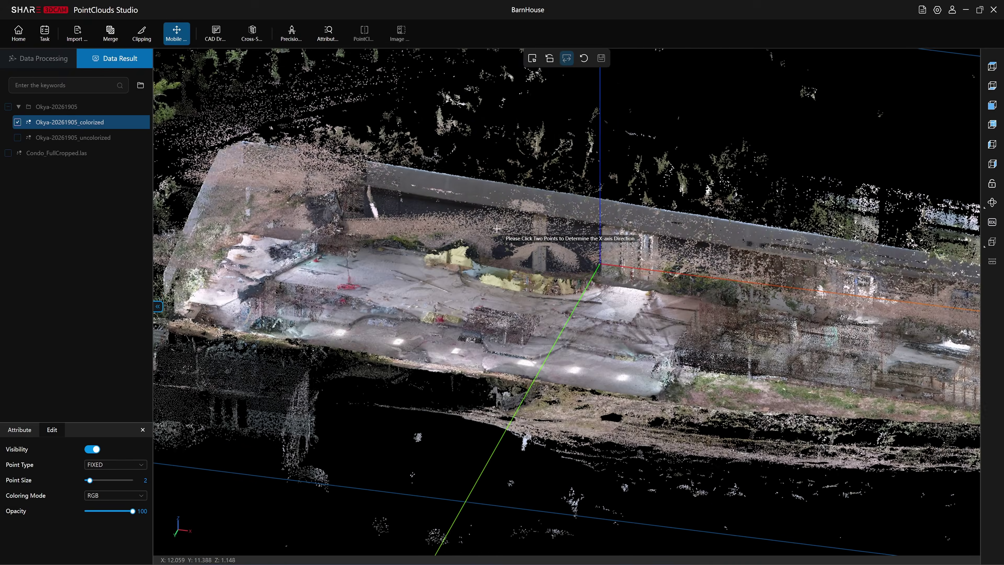
pyautogui.scroll(2, 414, 277)
pyautogui.moveTo(415, 277); pyautogui.dragTo(466, 262, button='right')
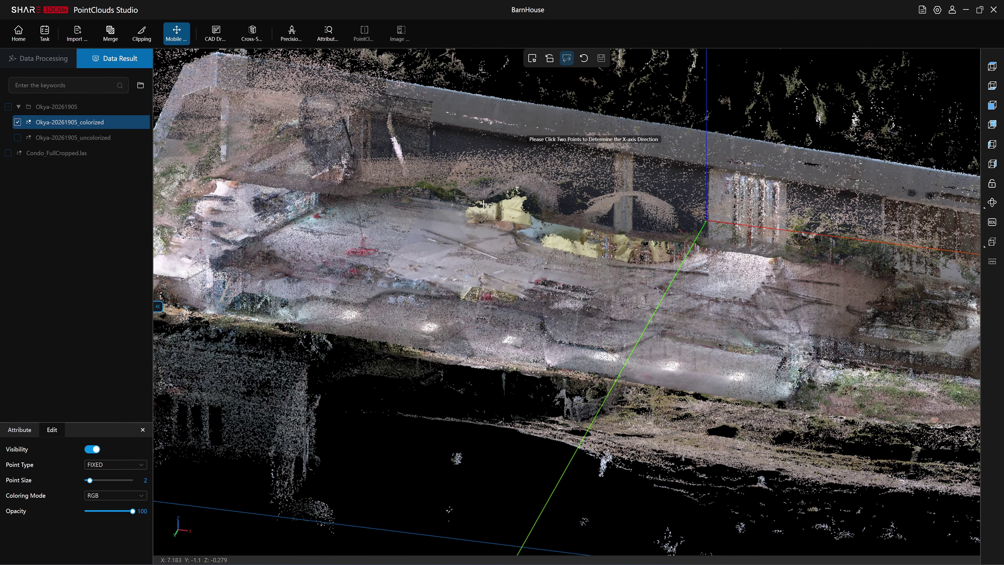
pyautogui.click(430, 224)
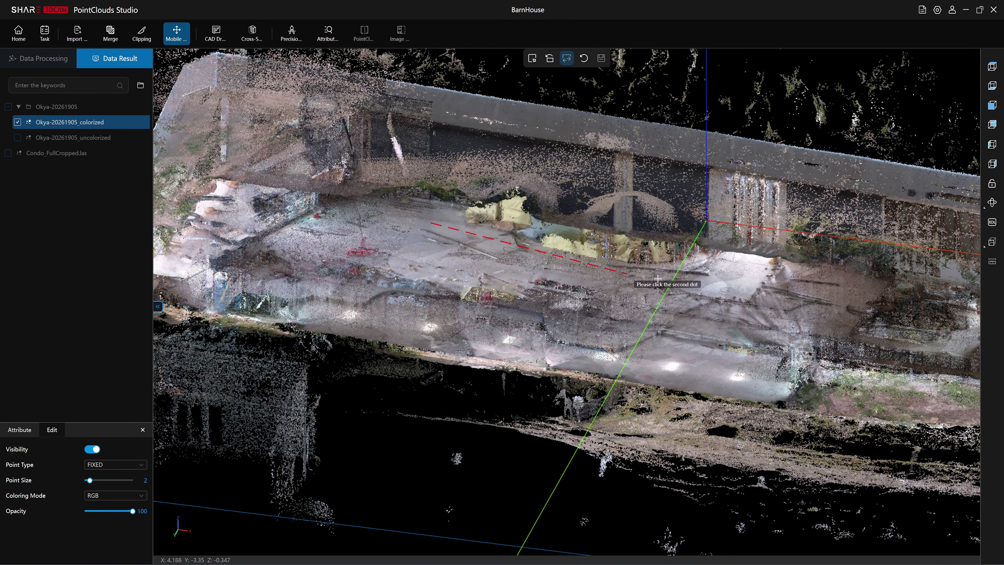
pyautogui.click(733, 270)
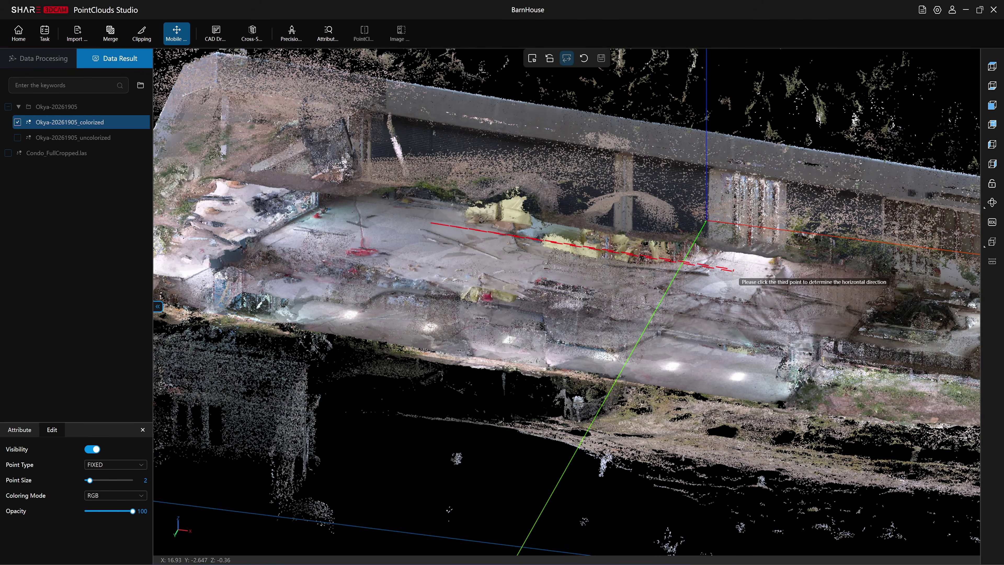
pyautogui.click(696, 373)
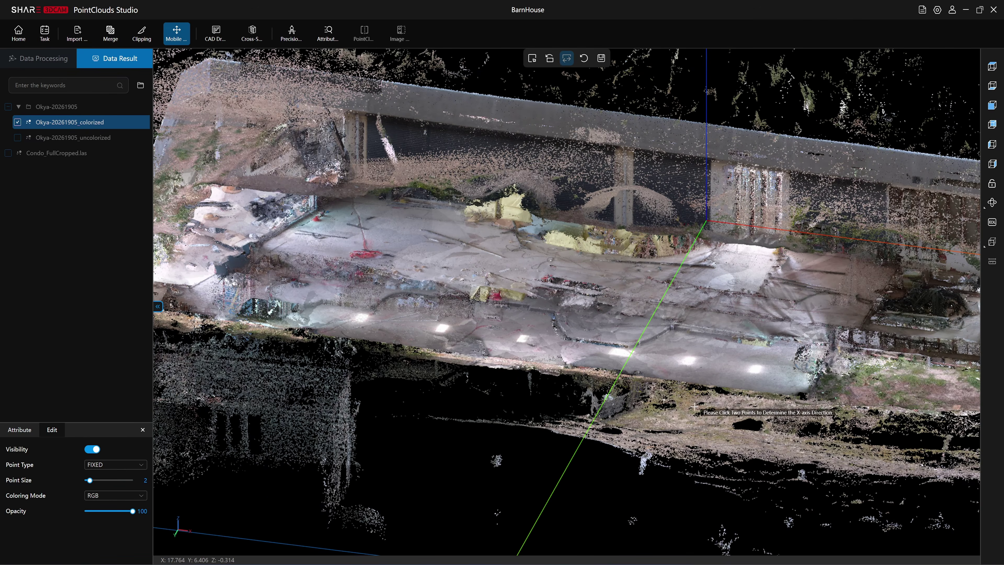
# - Align the cloud's direction in plan to the barn's lower long wall, ending at its lower-right corner
pyautogui.scroll(5, 640, 311)
pyautogui.scroll(-1, 640, 311)
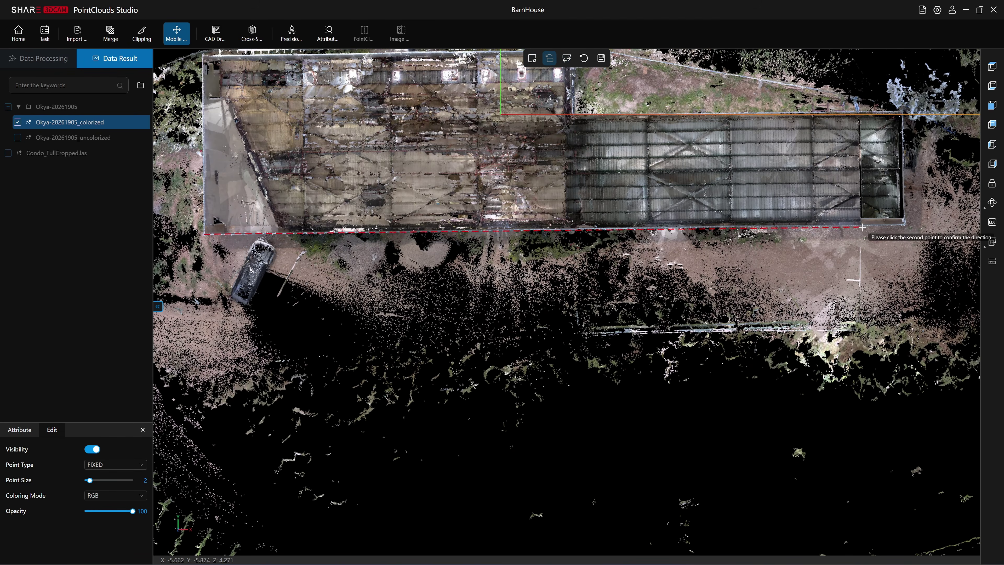
pyautogui.click(905, 226)
pyautogui.scroll(4, 579, 349)
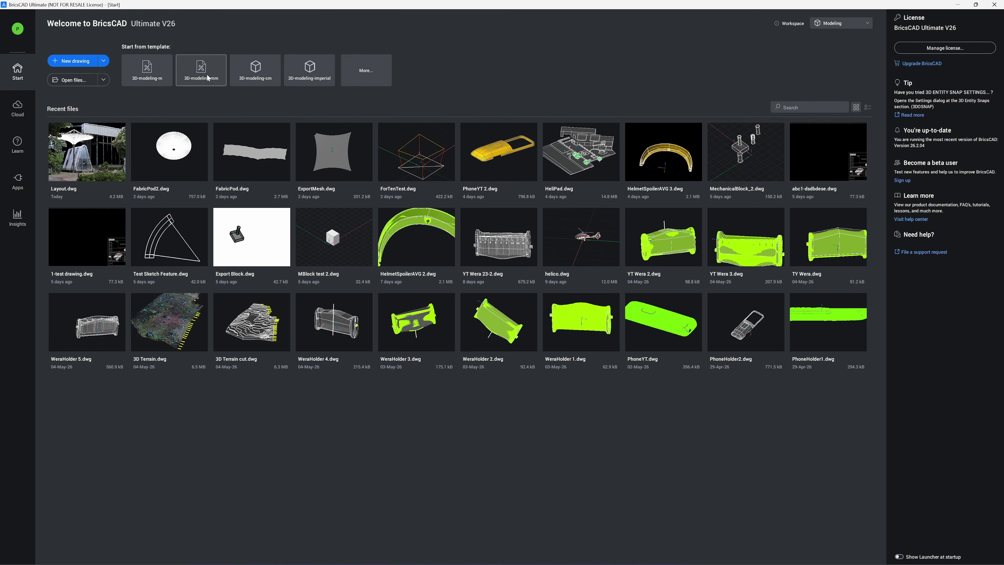
# - Switch to BricsCAD, create a drawing from the 3D-modeling-mm template and attach BarnHouseCloud at 0,0,0 with scale 1 and rotation 0
pyautogui.click(207, 77)
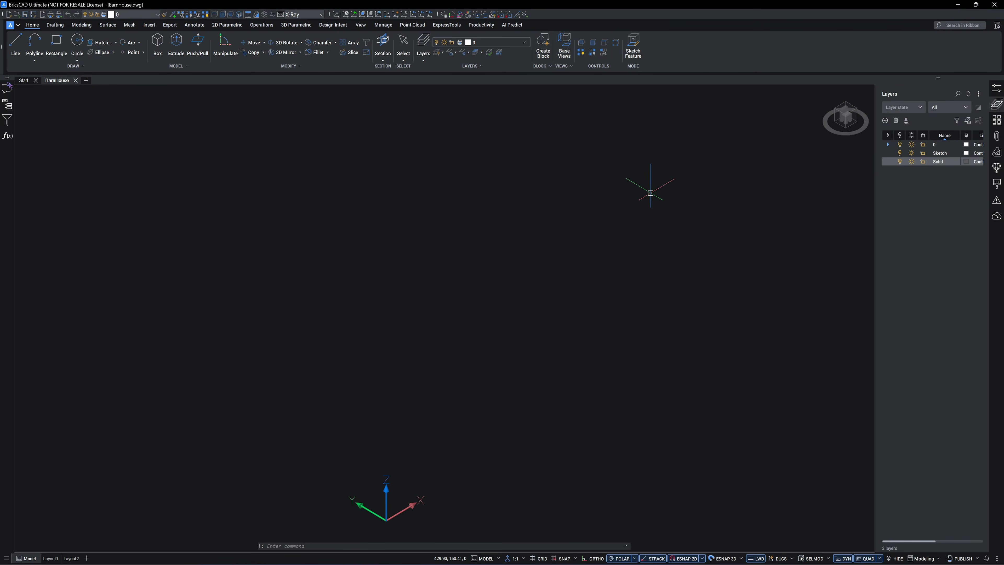
pyautogui.click(444, 17)
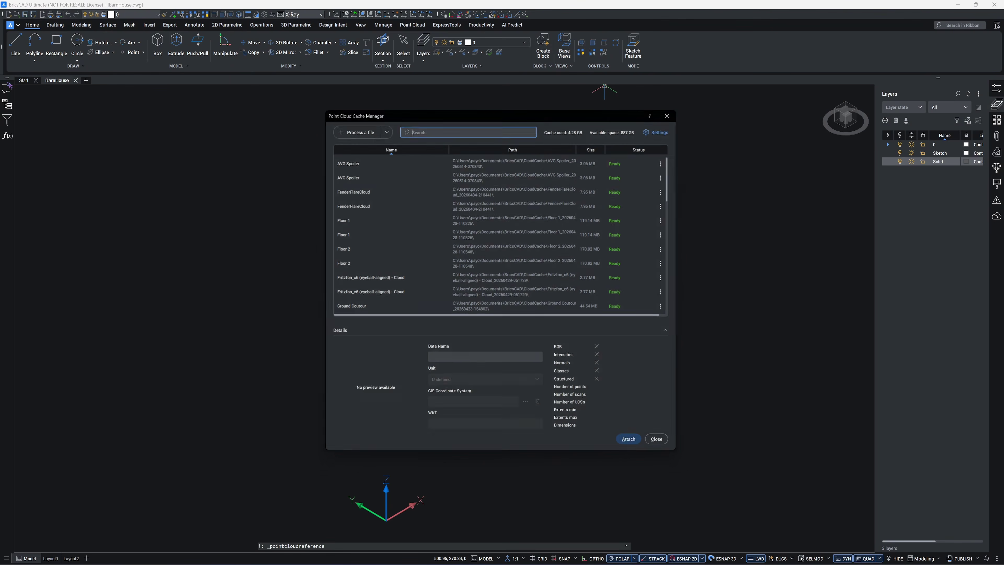
pyautogui.click(353, 125)
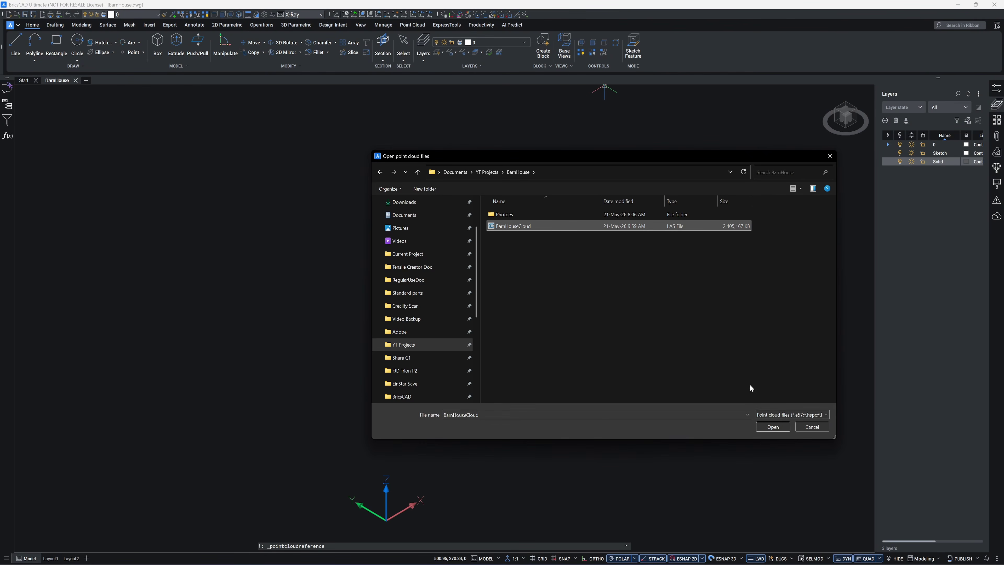
pyautogui.click(774, 427)
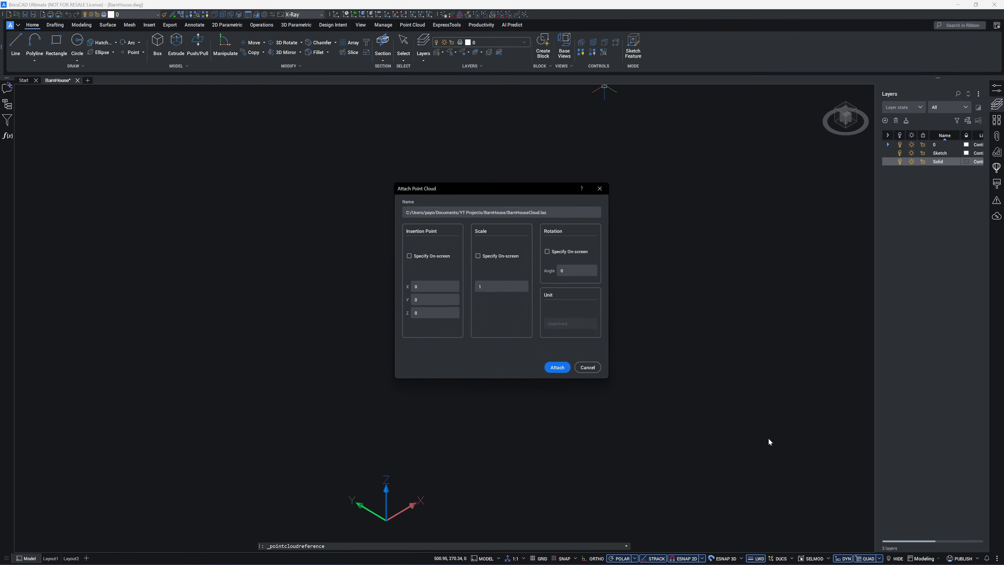
pyautogui.click(559, 369)
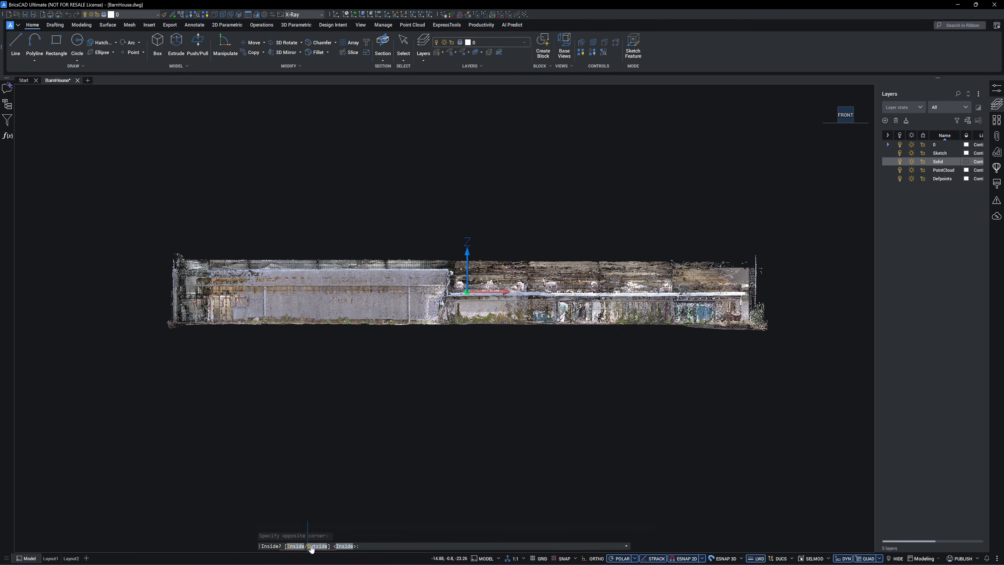
# - Crop the barn cloud in front view with the Outside option to remove the roof, and look at it from the top
pyautogui.click(312, 546)
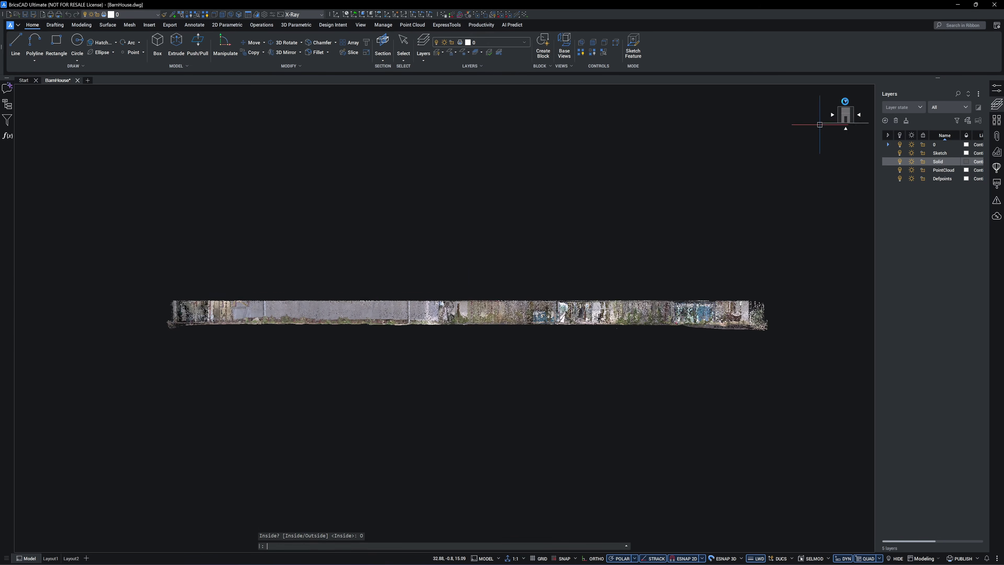
pyautogui.click(846, 115)
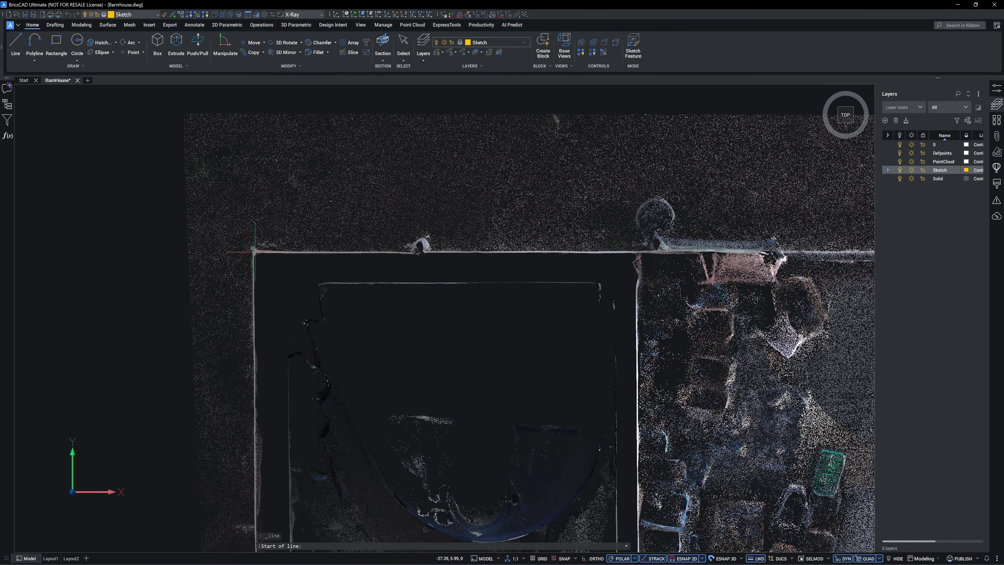
# - Draw a line along the barn's upper long wall from its left corner to its right corner
pyautogui.click(254, 251)
pyautogui.scroll(5, 553, 277)
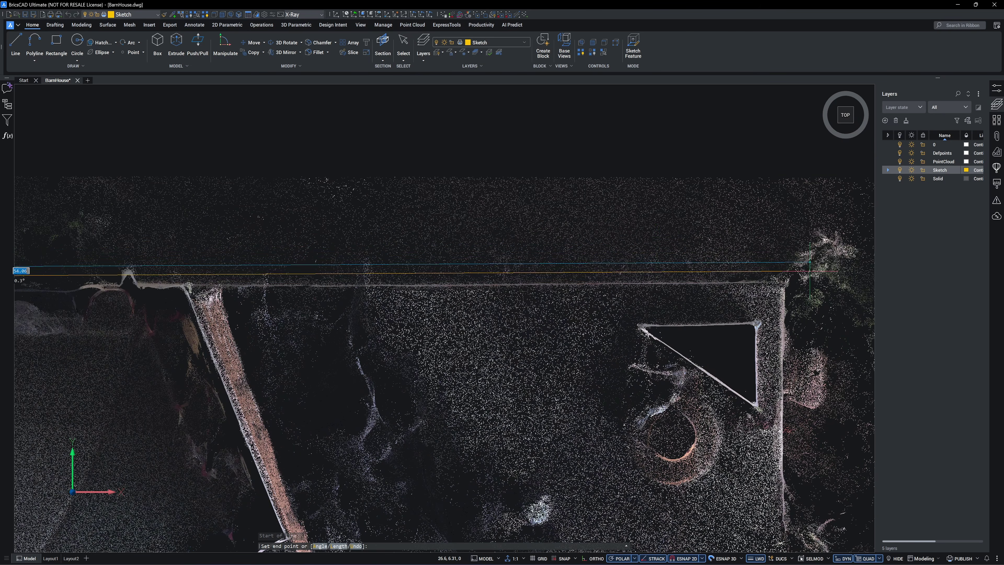
pyautogui.click(809, 271)
pyautogui.press('Return')
pyautogui.scroll(-6, 691, 273)
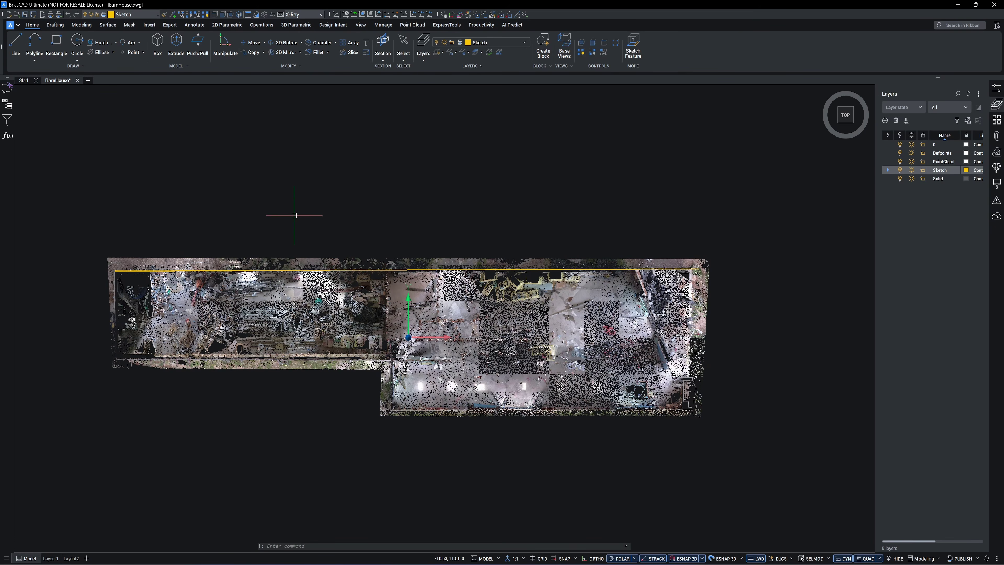
# - Draw a horizontal reference line above the barn cloud in top view
pyautogui.press('Return')
pyautogui.click(295, 194)
pyautogui.click(532, 185)
pyautogui.press('Return')
# - Align the cloud and its wall line to the horizontal reference line using two point pairs, without scaling
pyautogui.click(549, 139)
pyautogui.click(789, 470)
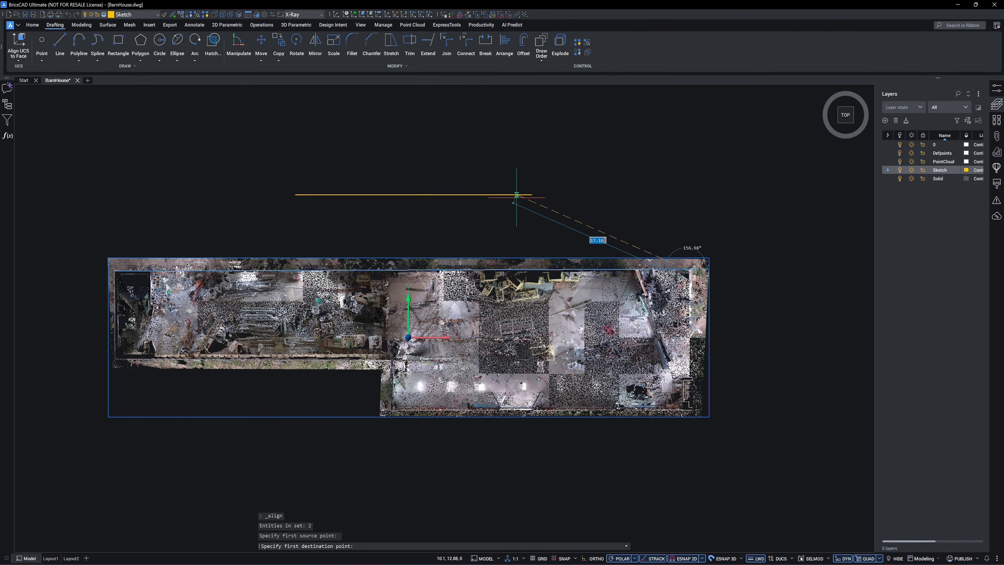
pyautogui.click(517, 194)
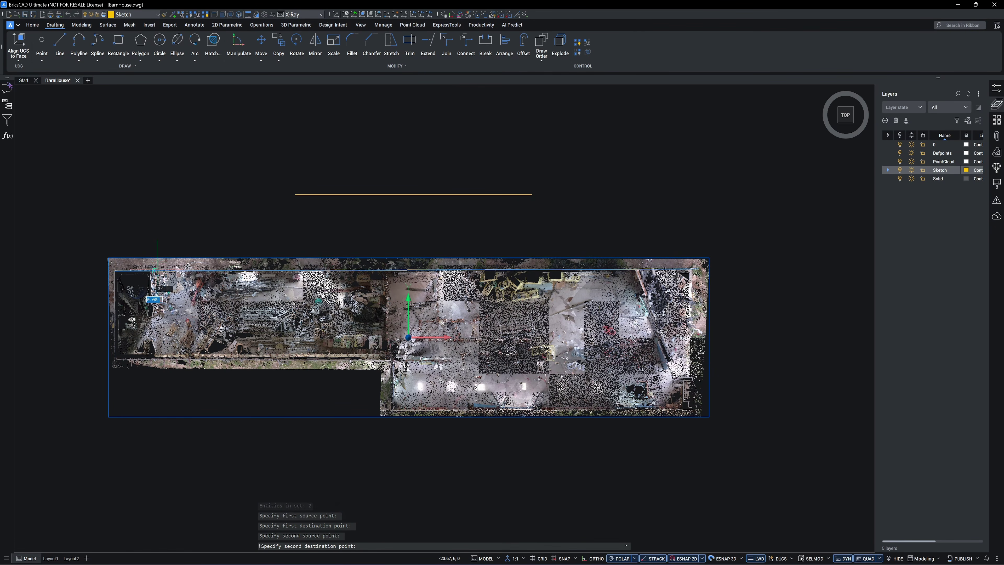
pyautogui.click(156, 268)
pyautogui.click(333, 195)
pyautogui.press('Return')
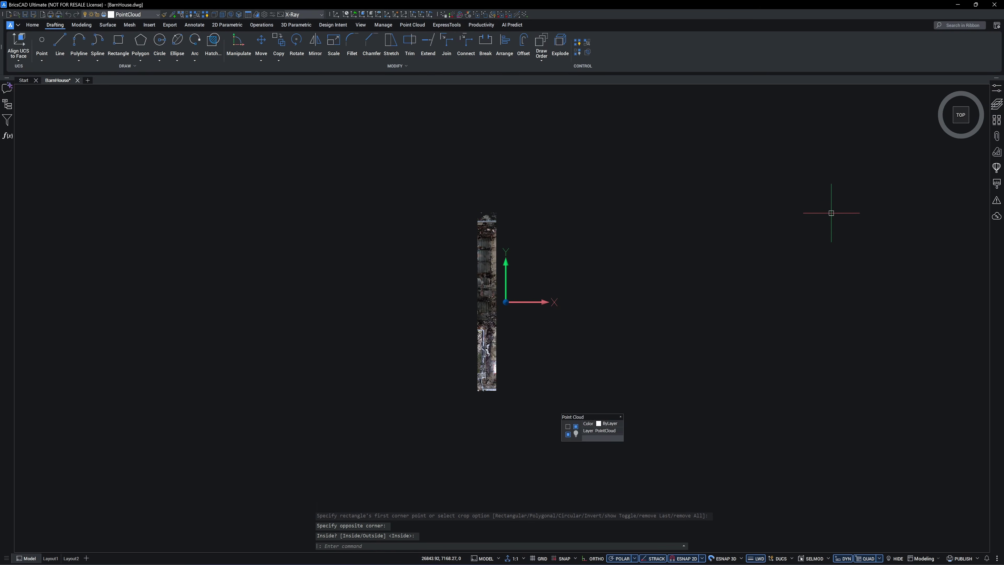
# - Align the cloud and its floor line in right side view to the horizontal reference line below using two point pairs, without scaling
pyautogui.click(973, 115)
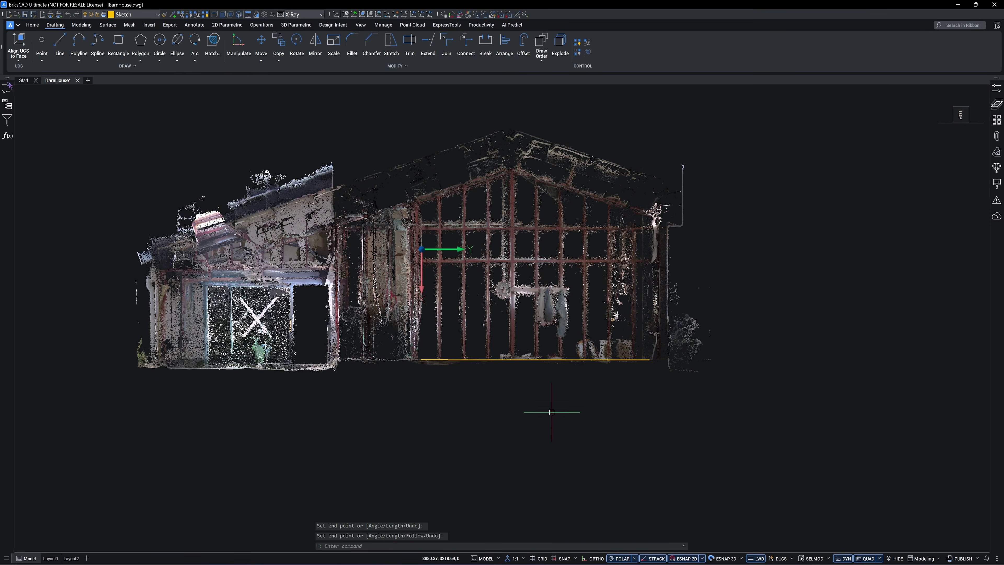
pyautogui.click(532, 401)
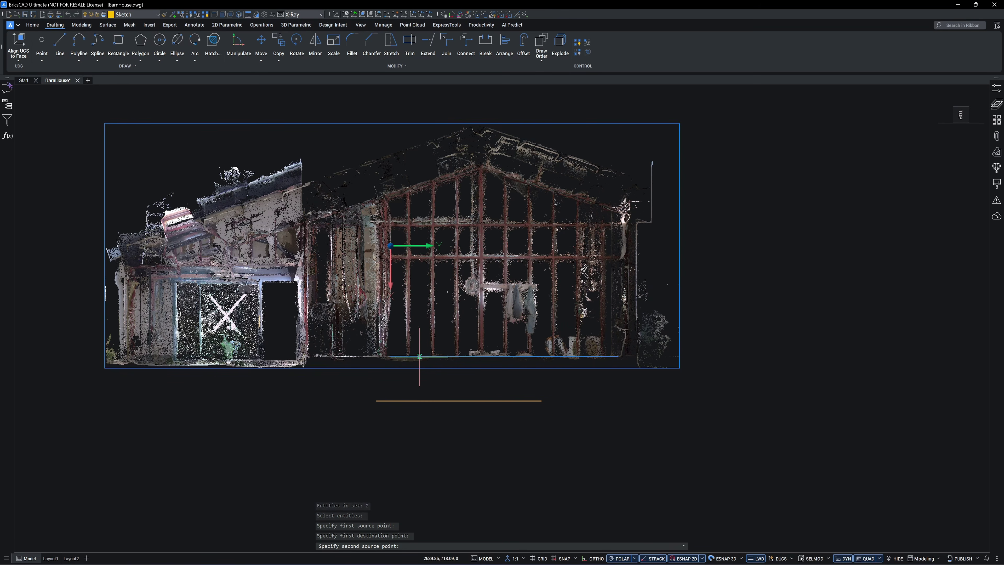
pyautogui.click(419, 356)
pyautogui.click(409, 401)
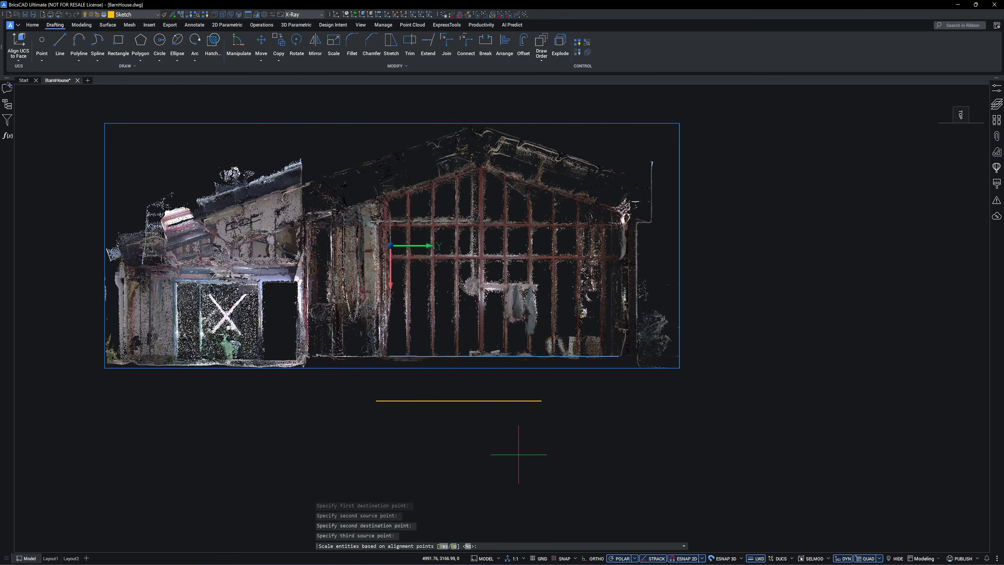
pyautogui.press('Return')
pyautogui.press('Return')
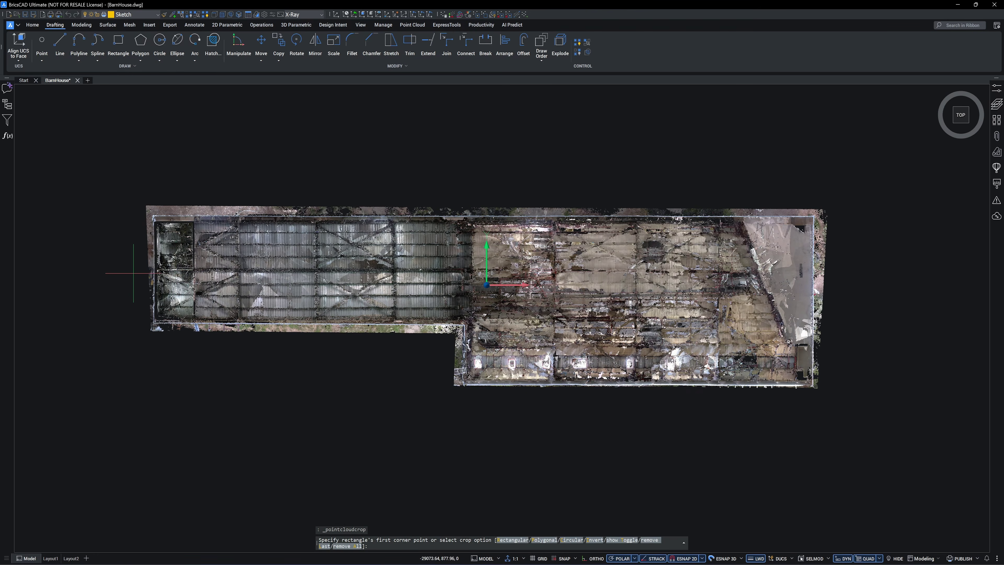
# - Crop the barn cloud in top view to a narrow lengthwise strip across the whole building, keeping the inside
pyautogui.click(130, 265)
pyautogui.click(828, 285)
pyautogui.press('Return')
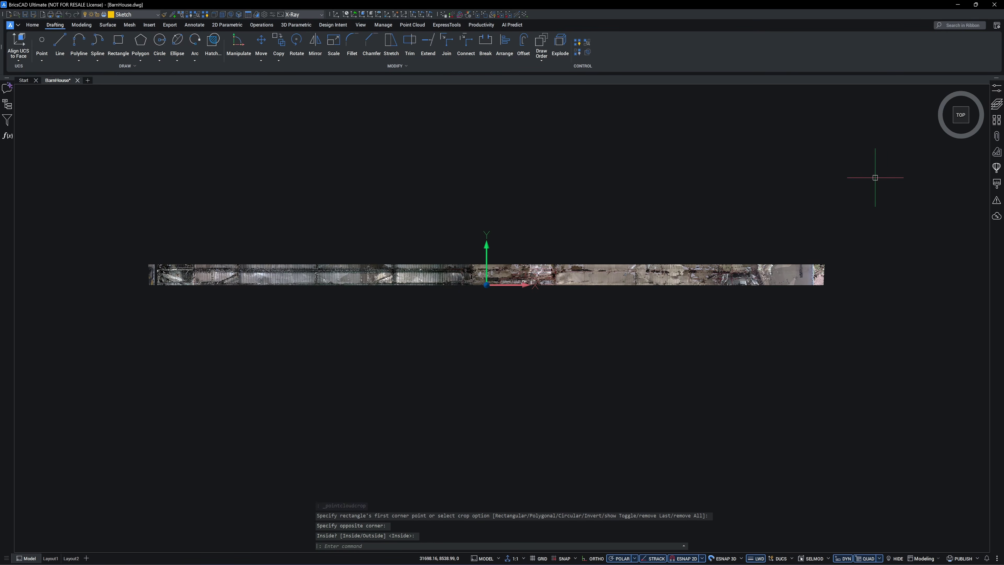
# - Draw a line along the cloud's floor in front view and a horizontal reference line below it
pyautogui.click(961, 127)
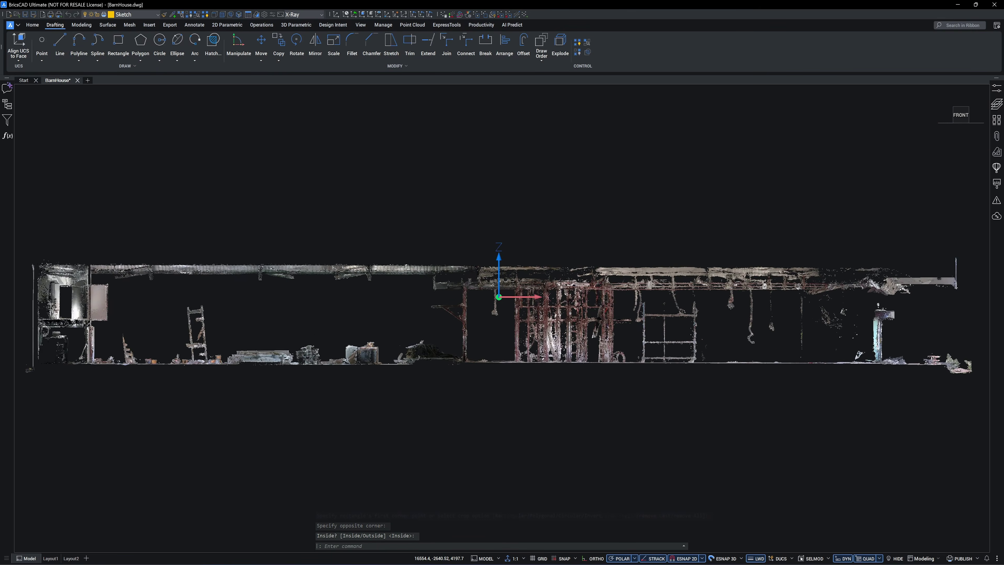
pyautogui.click(53, 49)
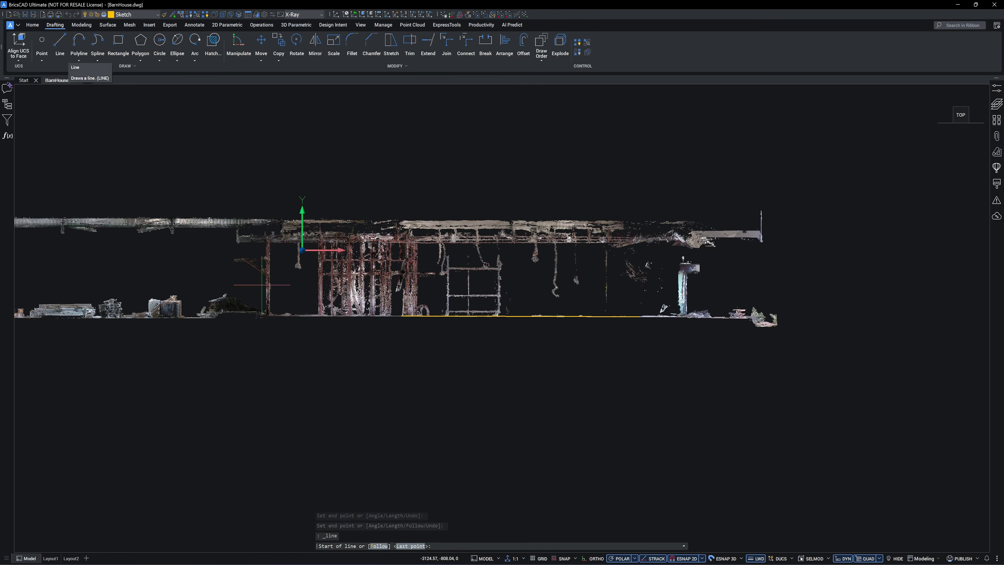
pyautogui.click(291, 384)
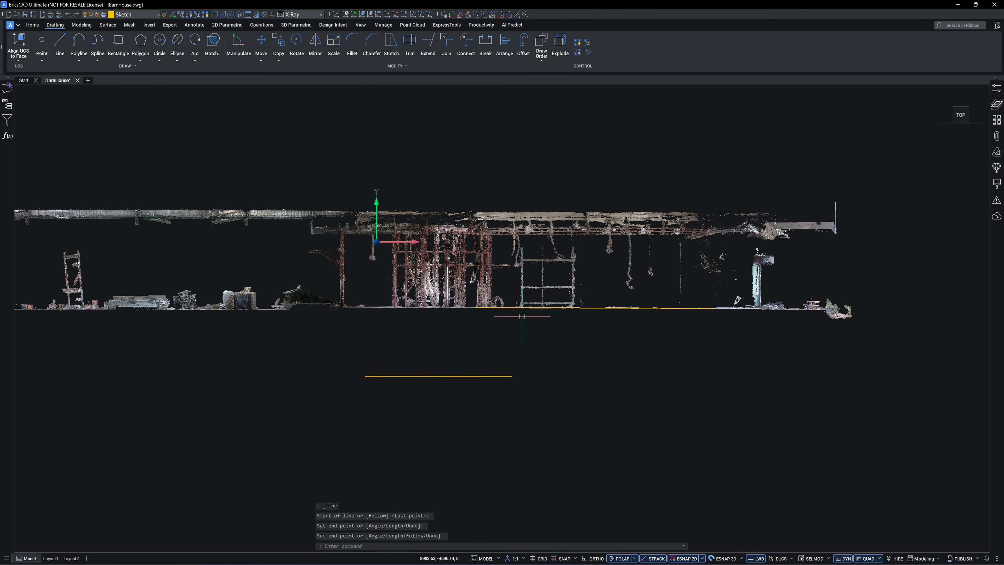
# - Align the cloud and its floor line in front view to the horizontal reference line using two point pairs, without scaling
pyautogui.click(412, 297)
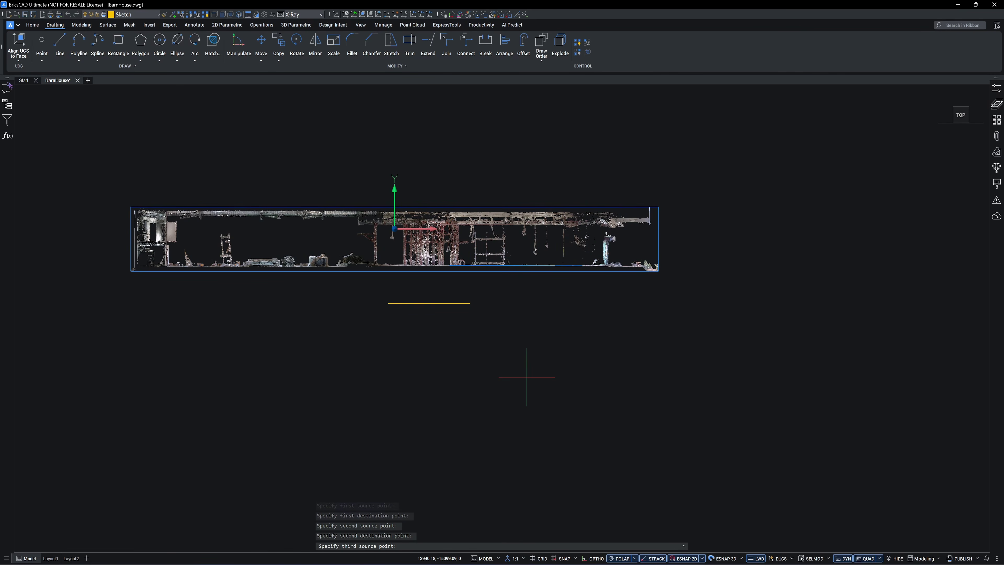
pyautogui.click(531, 363)
pyautogui.press('Return')
pyautogui.press('Return')
pyautogui.moveTo(482, 340); pyautogui.dragTo(565, 337, button='middle')
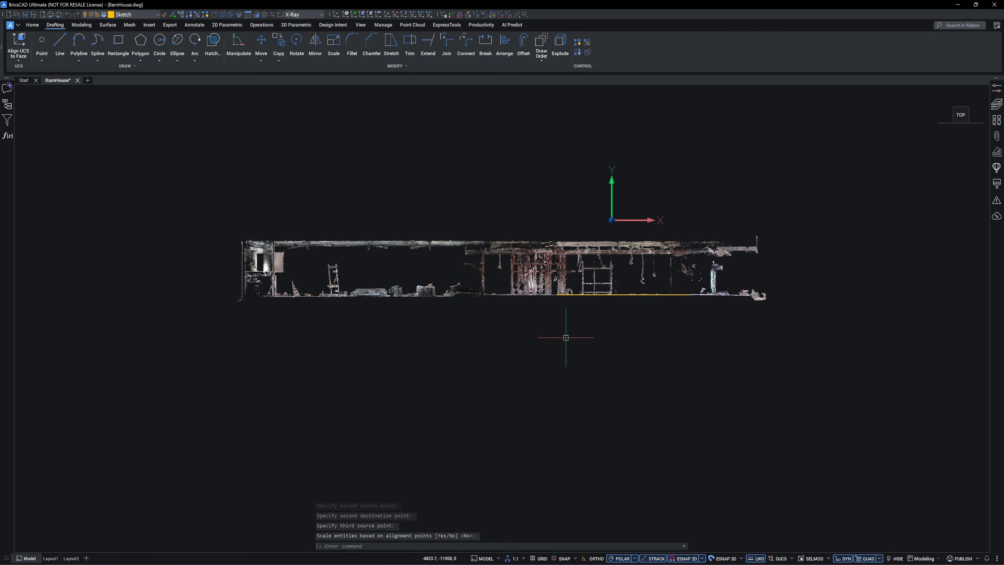
# - Draw a line straight across the barn's width in top view, starting from the wall column at the building's edge
pyautogui.scroll(10, 565, 337)
pyautogui.write('l')
pyautogui.press('Return')
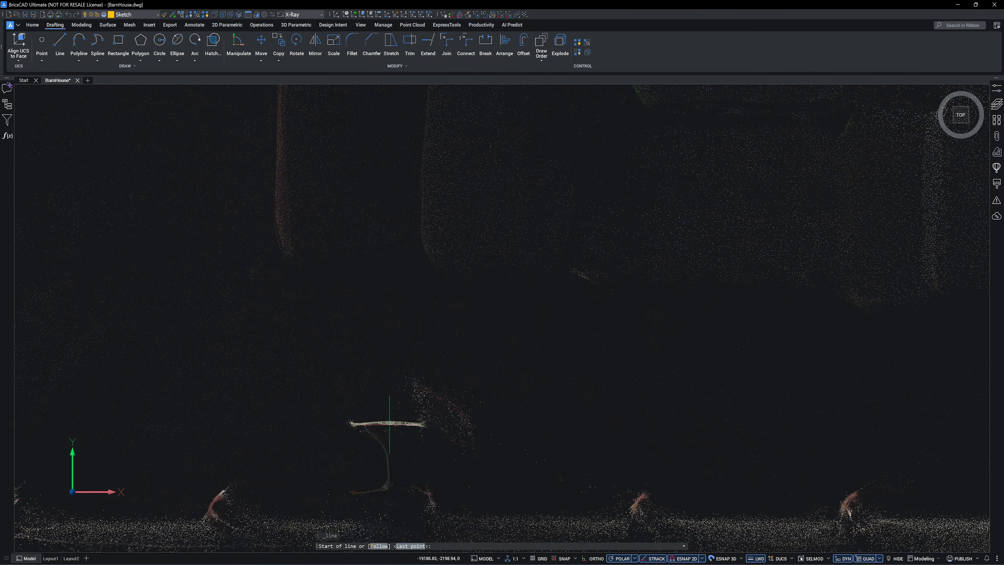
pyautogui.click(389, 423)
pyautogui.scroll(5, 389, 423)
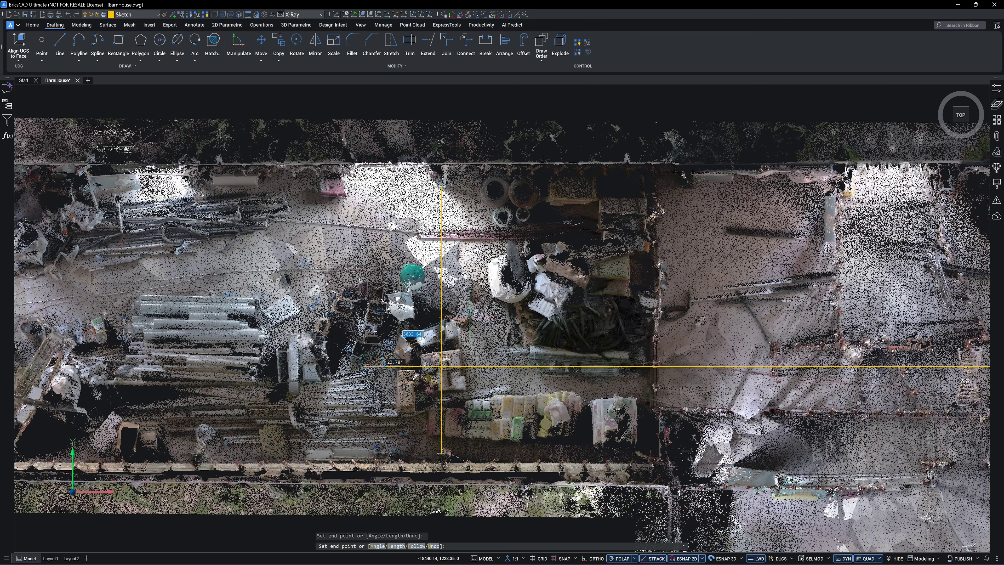
# - Centre the cloud and its cross line on the lengthwise line, and move the cloud vertically by 7597
pyautogui.scroll(8, 441, 380)
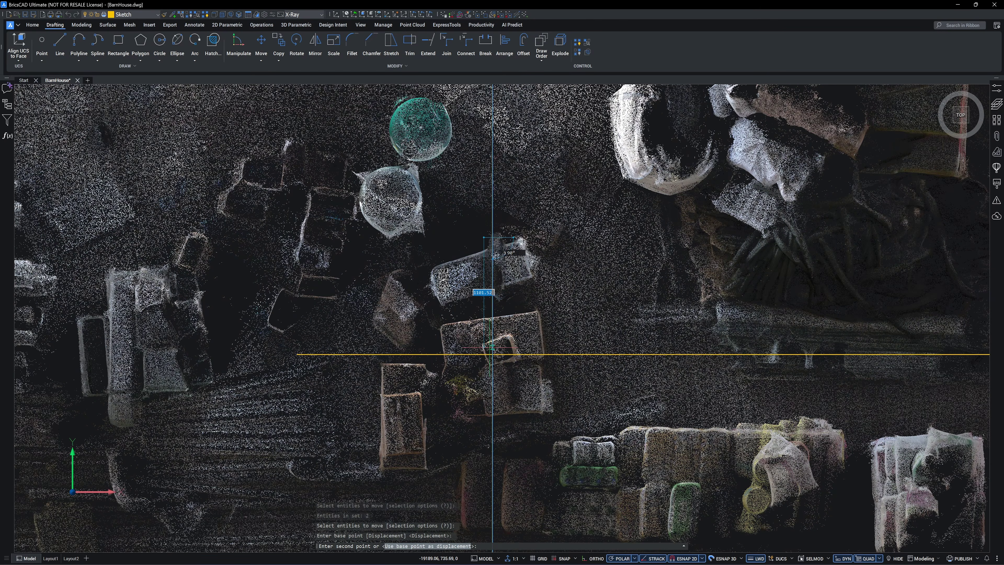
pyautogui.scroll(-5, 492, 354)
pyautogui.keyDown('shift'); pyautogui.moveTo(489, 359); pyautogui.dragTo(529, 306, button='middle'); pyautogui.keyUp('shift')
pyautogui.write('7597')
pyautogui.press('Return')
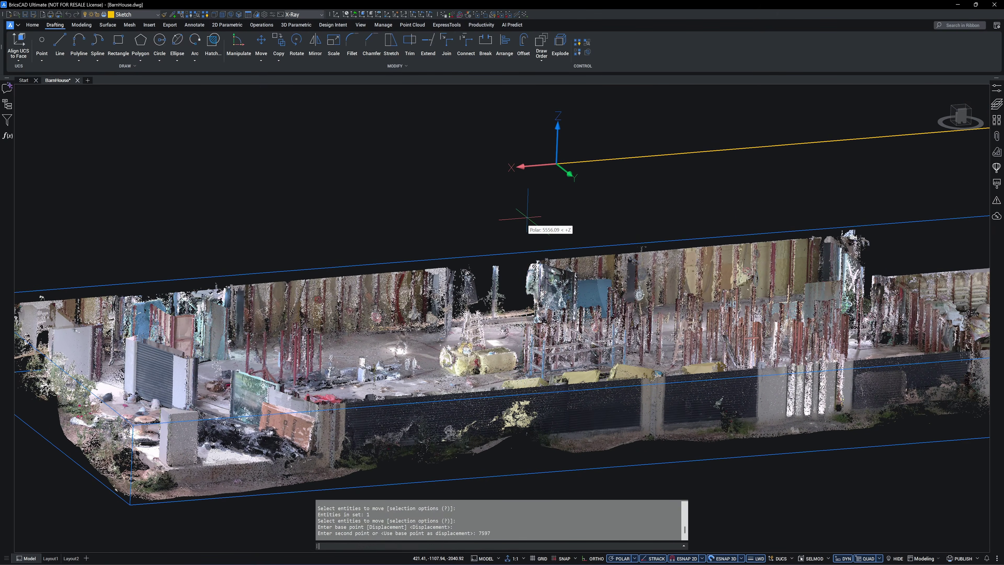
pyautogui.scroll(-2, 586, 367)
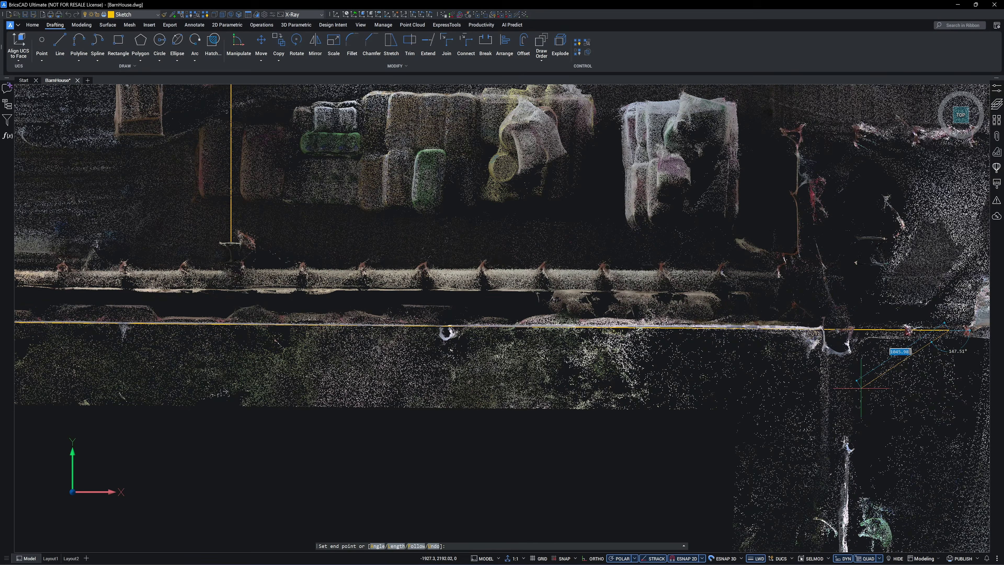
# - Trace the barn's outer walls with lines in top view and extrude the enclosed floor area by 250
pyautogui.press('Return')
pyautogui.scroll(-3, 861, 388)
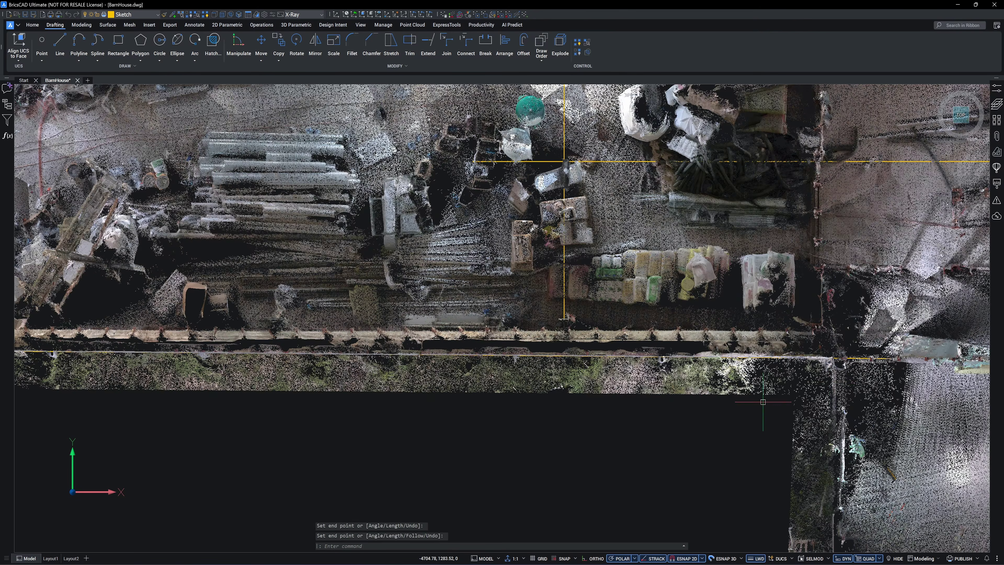
pyautogui.scroll(4, 600, 291)
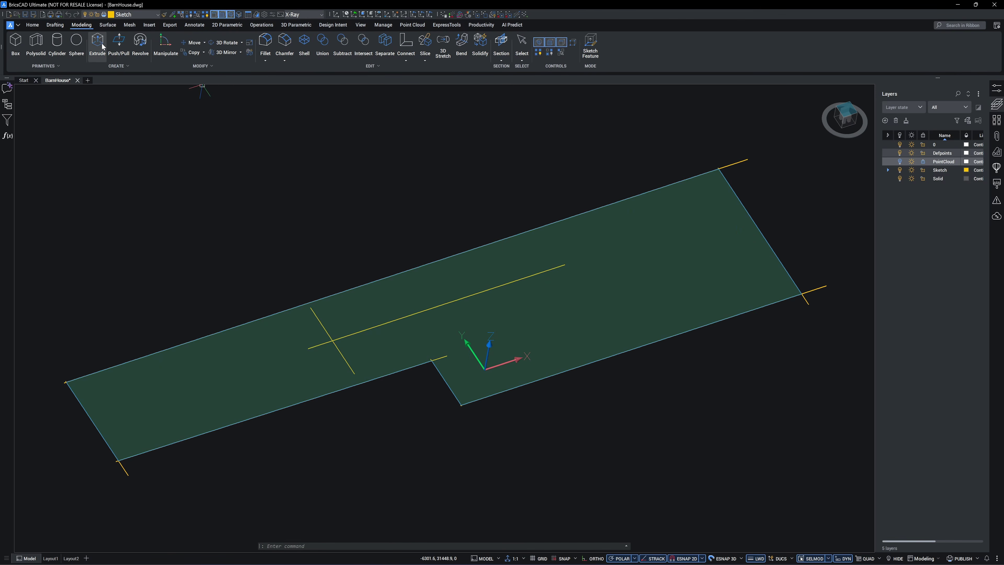
pyautogui.write('250')
pyautogui.press('Return')
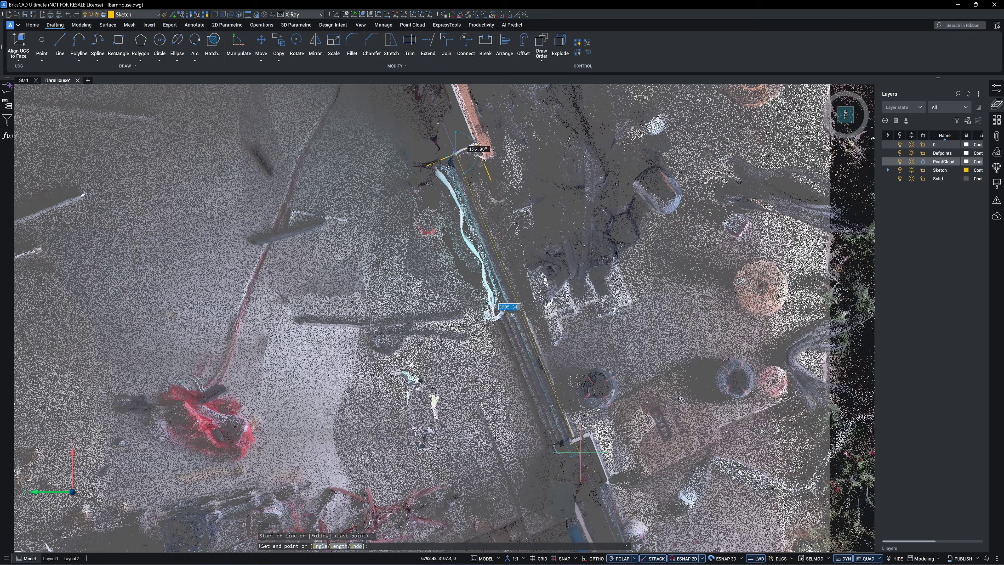
# - Trace the stepped interior floor edges with lines and the rounded edge with an arc in top view
pyautogui.scroll(3, 520, 334)
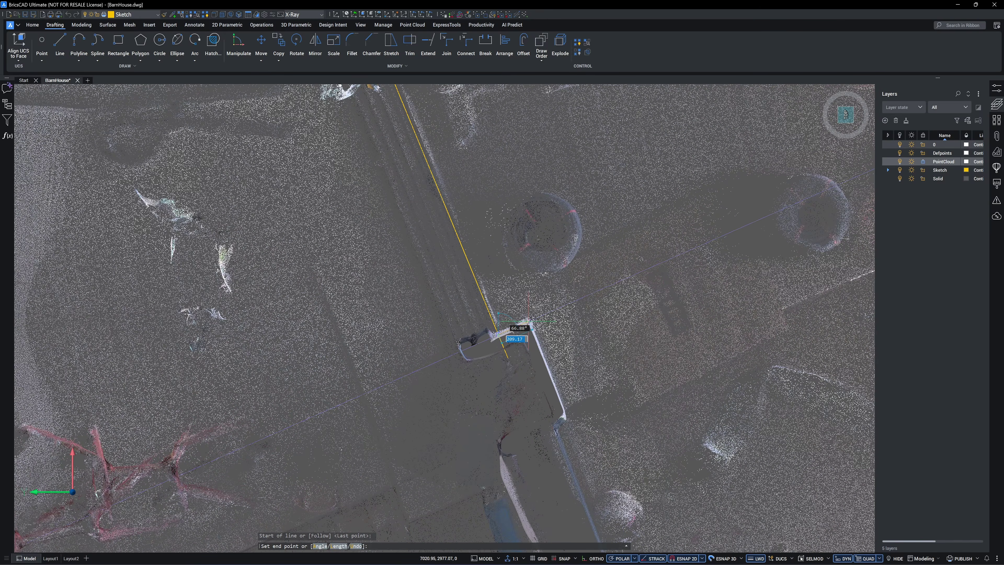
pyautogui.scroll(-3, 519, 332)
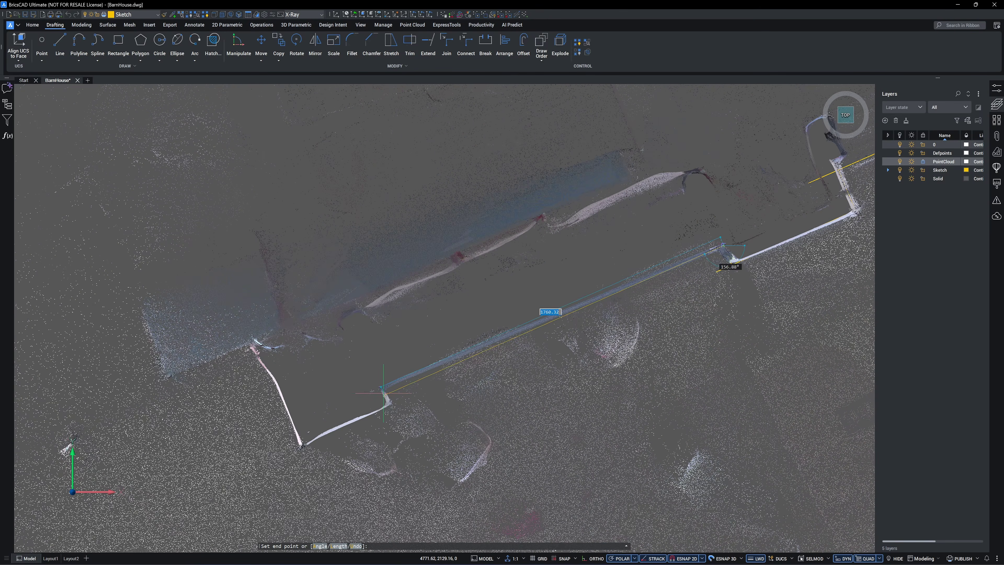
pyautogui.click(384, 394)
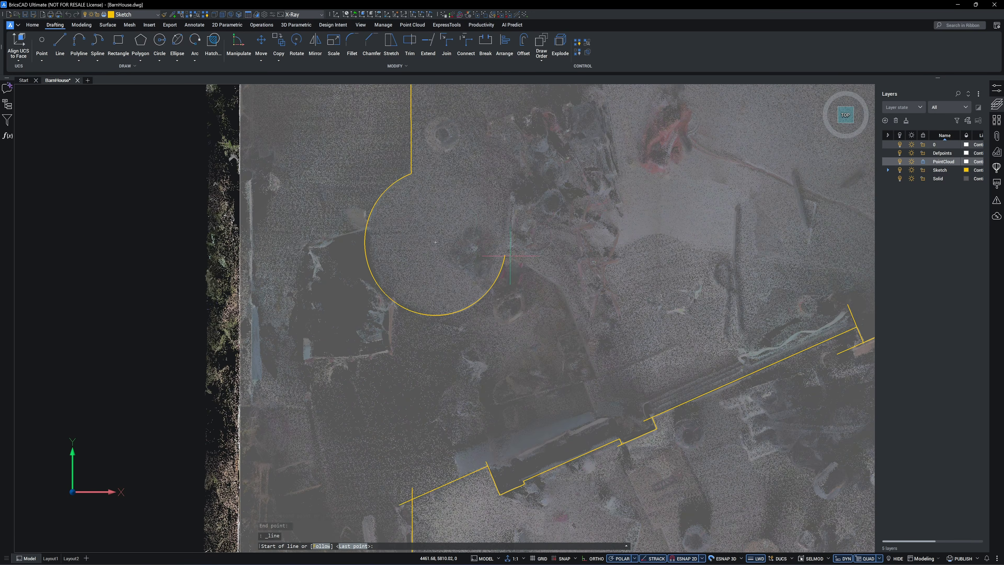
pyautogui.scroll(2, 499, 262)
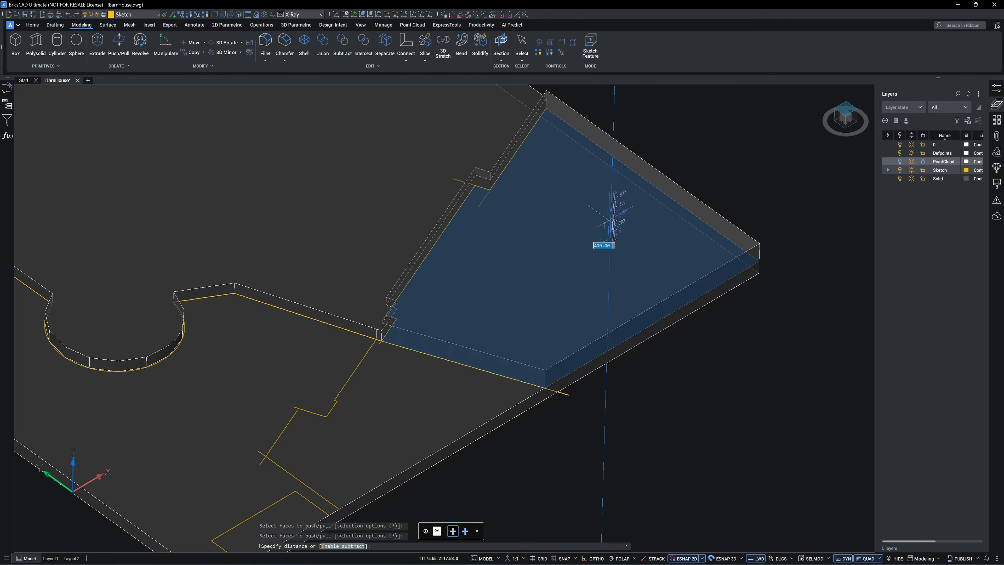
# - Push/pull the corner floor area by 175 and the long rectangular floor area by 140
pyautogui.write('175')
pyautogui.press('Return')
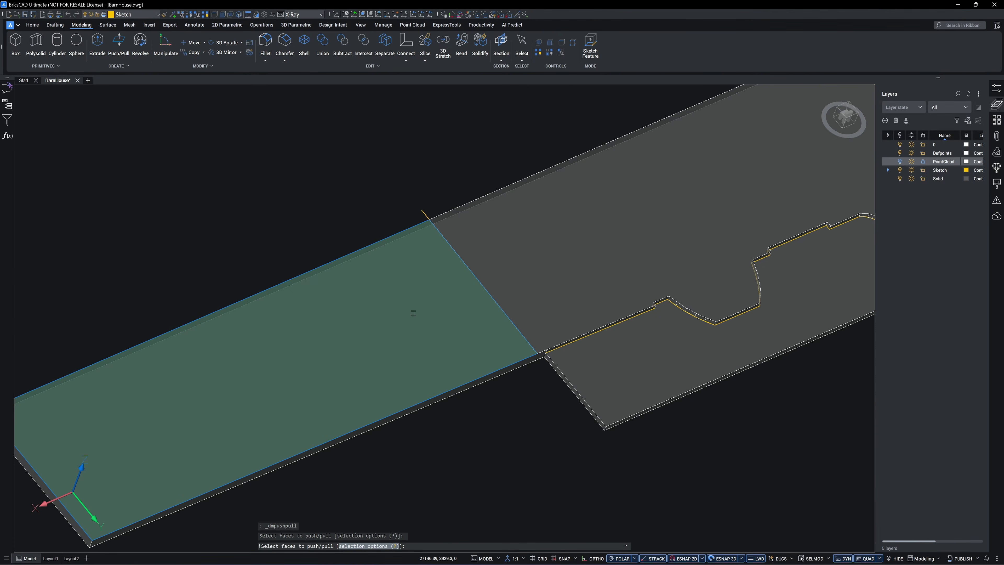
pyautogui.click(408, 314)
pyautogui.write('140')
pyautogui.press('Return')
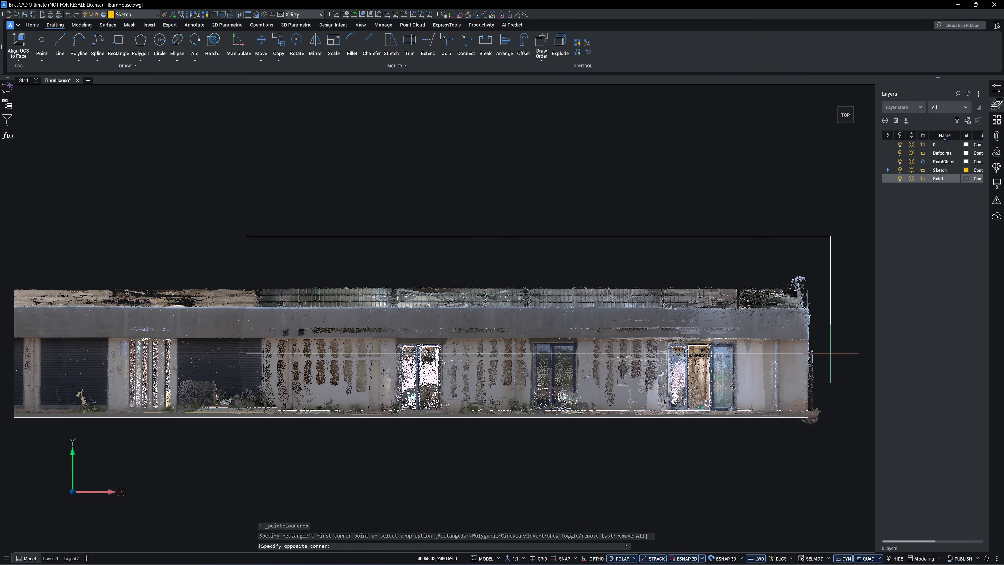
# - Crop the cloud in elevation to the roof zone and place lines along the roof frames in top view
pyautogui.click(815, 213)
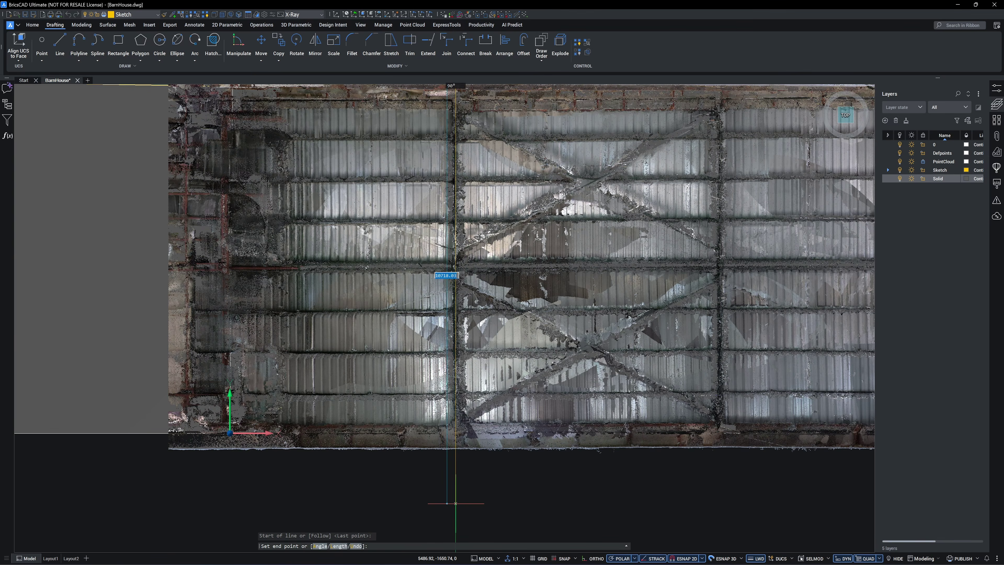
pyautogui.scroll(10, 452, 308)
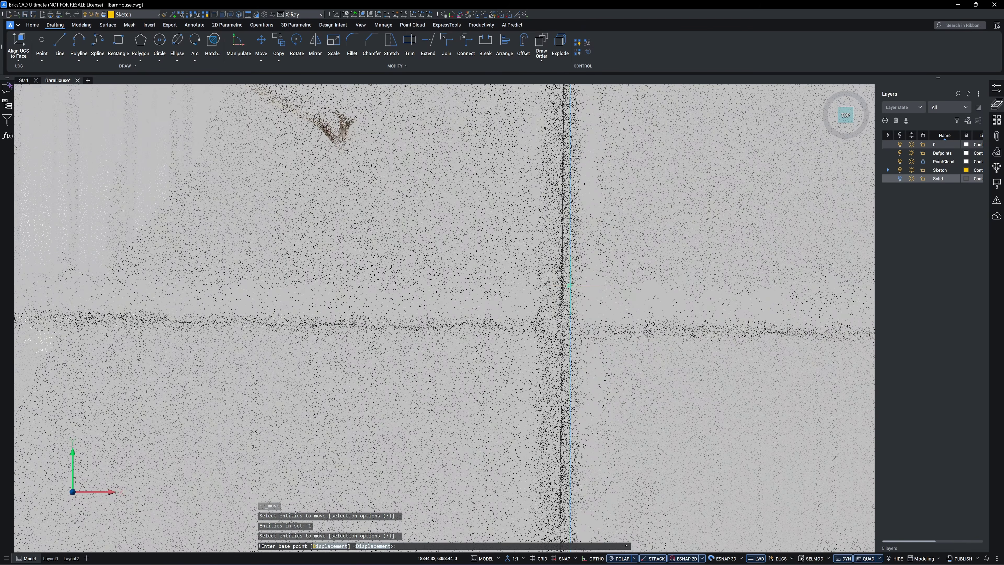
pyautogui.click(567, 288)
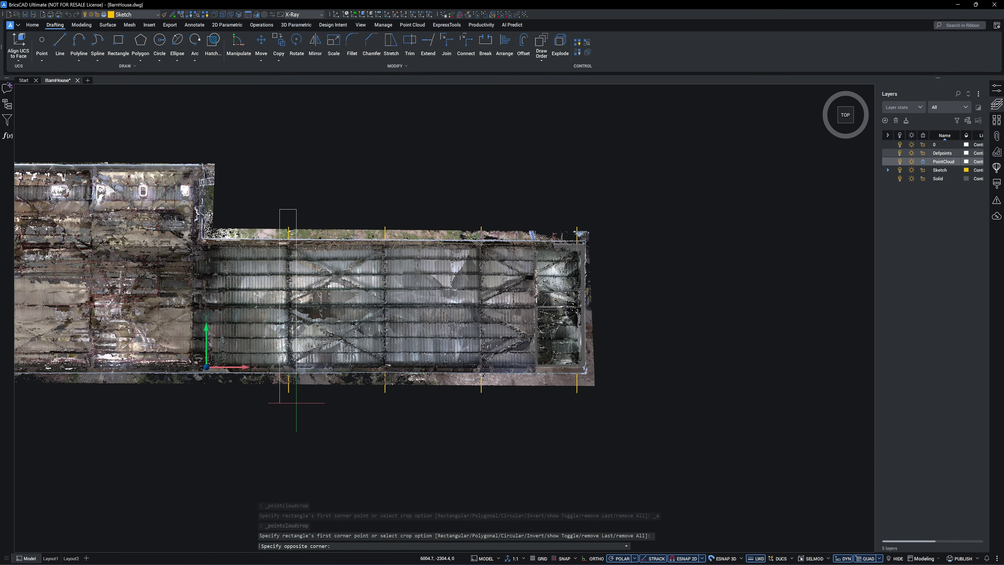
# - Crop the cloud in top view to a narrow strip around the first frame line, keeping the inside
pyautogui.click(296, 403)
pyautogui.press('Return')
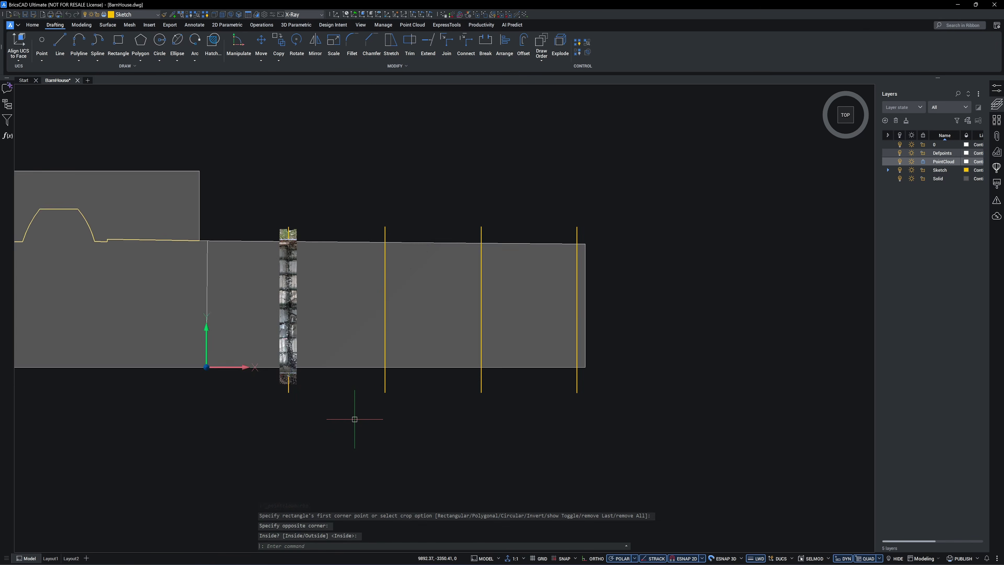
pyautogui.keyDown('shift'); pyautogui.moveTo(354, 419); pyautogui.dragTo(664, 299, button='middle'); pyautogui.keyUp('shift')
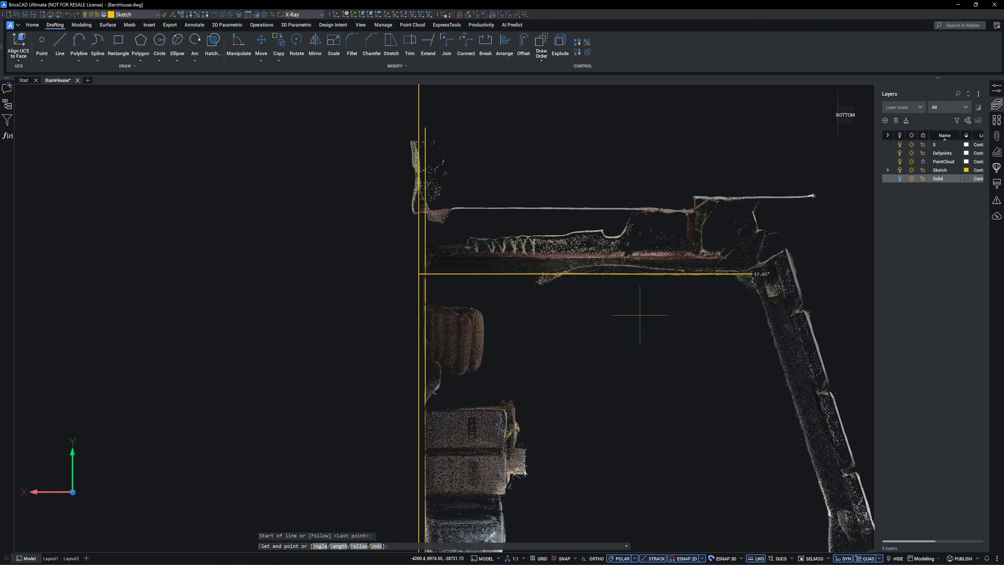
# - Offset the column's inner-face line by 100 into the column, and offset a copy through the opposite column's inner face
pyautogui.click(561, 234)
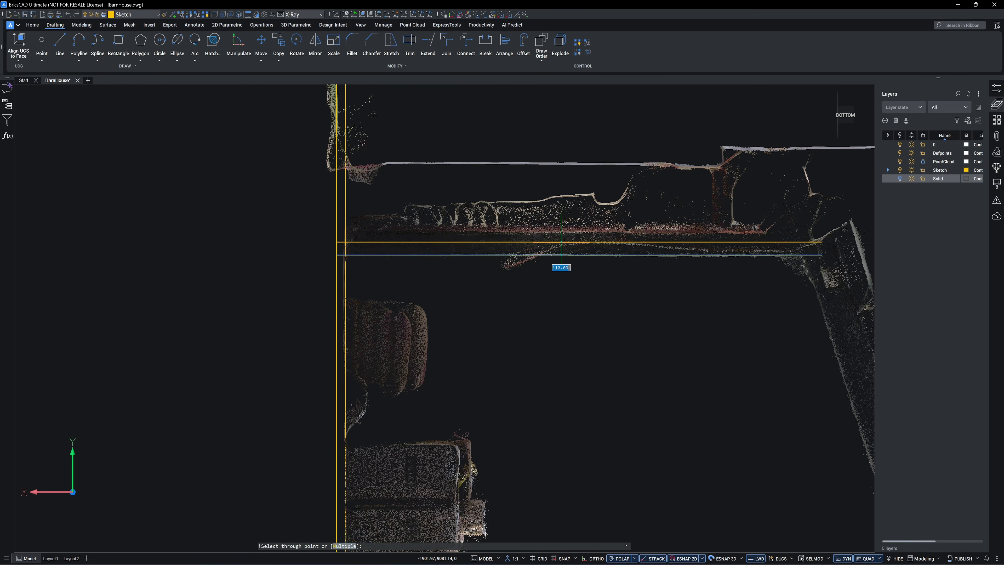
pyautogui.write('100')
pyautogui.press('Return')
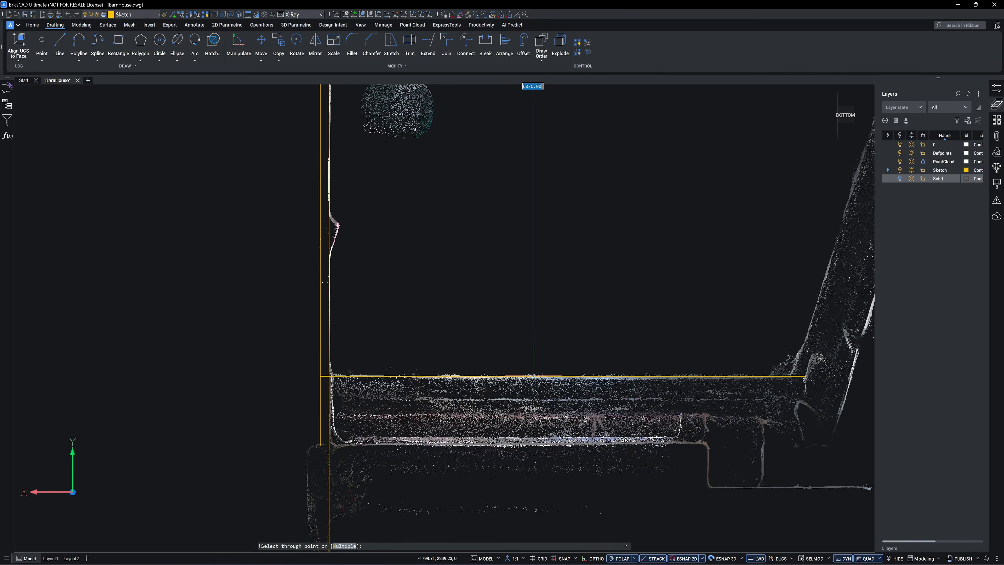
pyautogui.scroll(3, 535, 379)
pyautogui.click(536, 375)
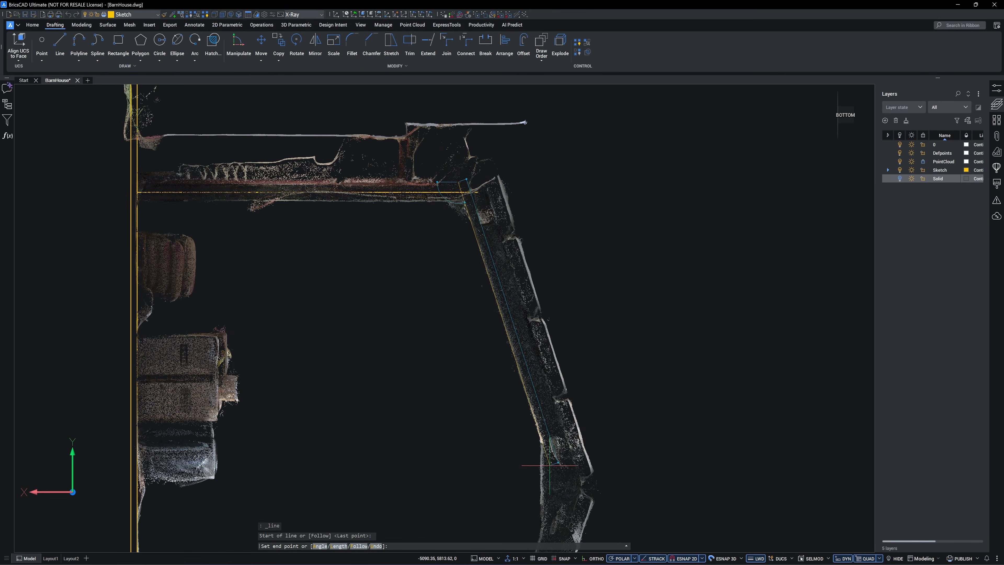
# - Draw a line along the rafter's inner edge and offset it by 150 into the rafter
pyautogui.click(550, 465)
pyautogui.press('Return')
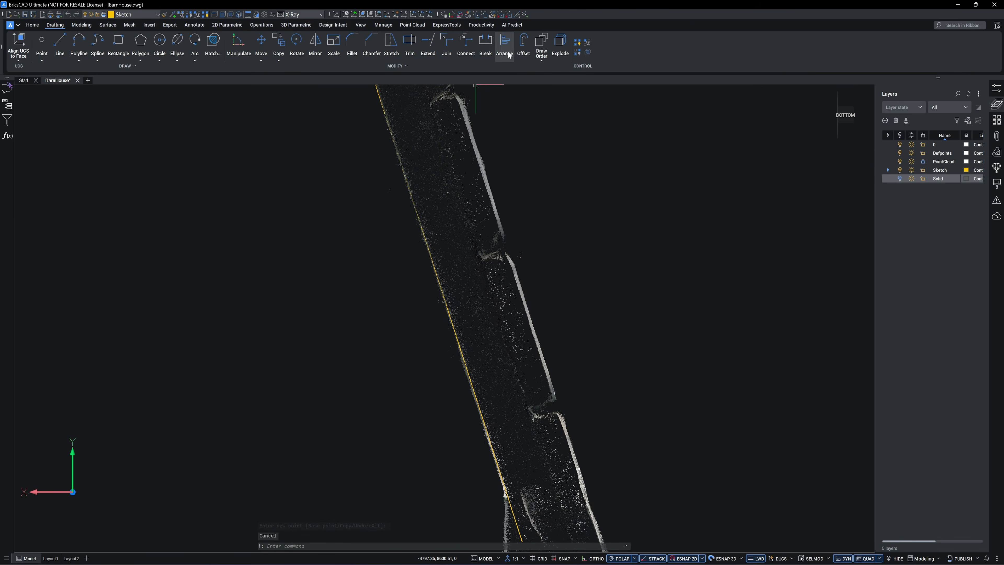
pyautogui.click(523, 44)
pyautogui.press('Return')
pyautogui.click(409, 196)
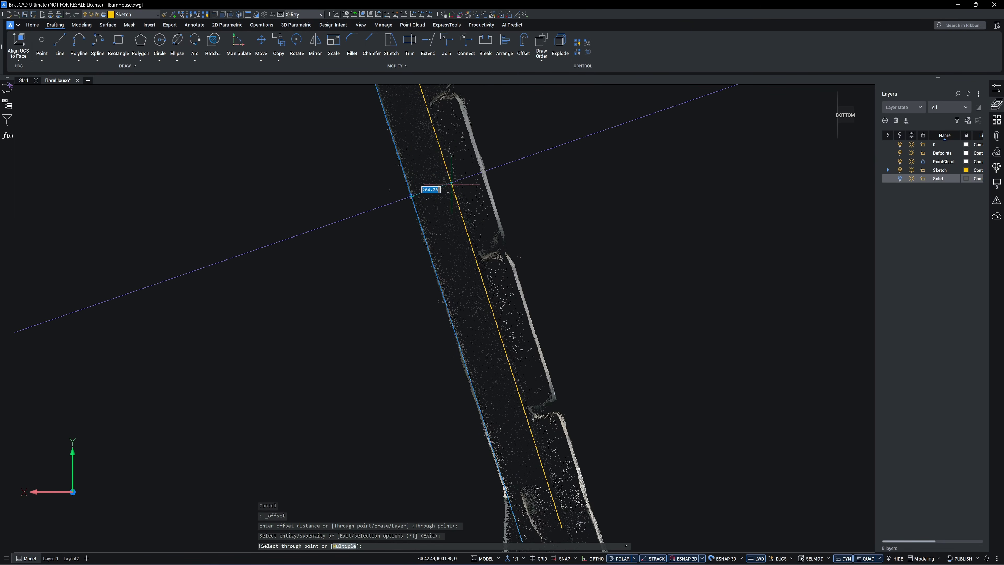
pyautogui.write('150')
pyautogui.press('Return')
pyautogui.press('Return')
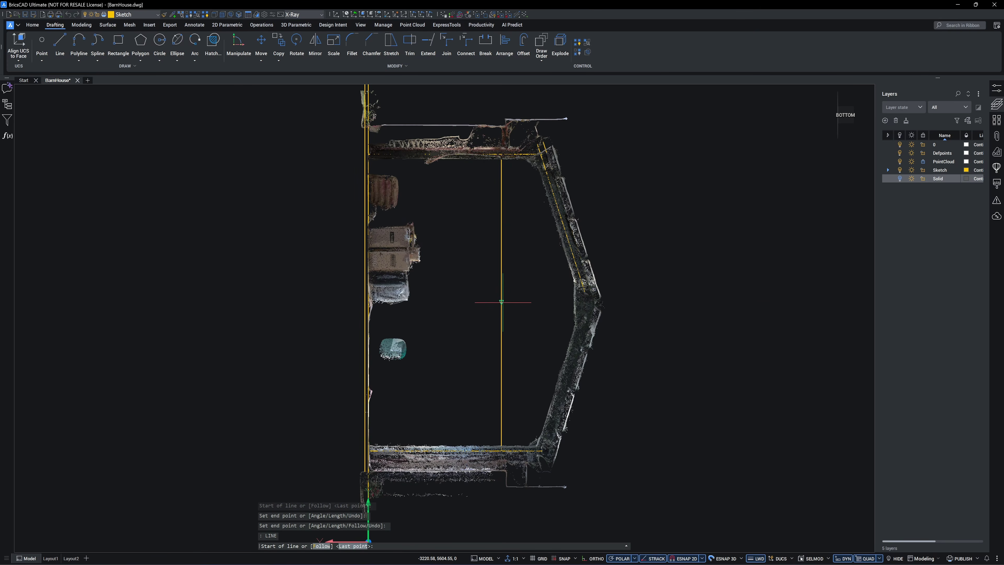
# - Draw a short symmetry line from the midpoint between the columns and mirror the rafter line about it
pyautogui.write('l')
pyautogui.press('Return')
pyautogui.click(501, 302)
pyautogui.click(514, 302)
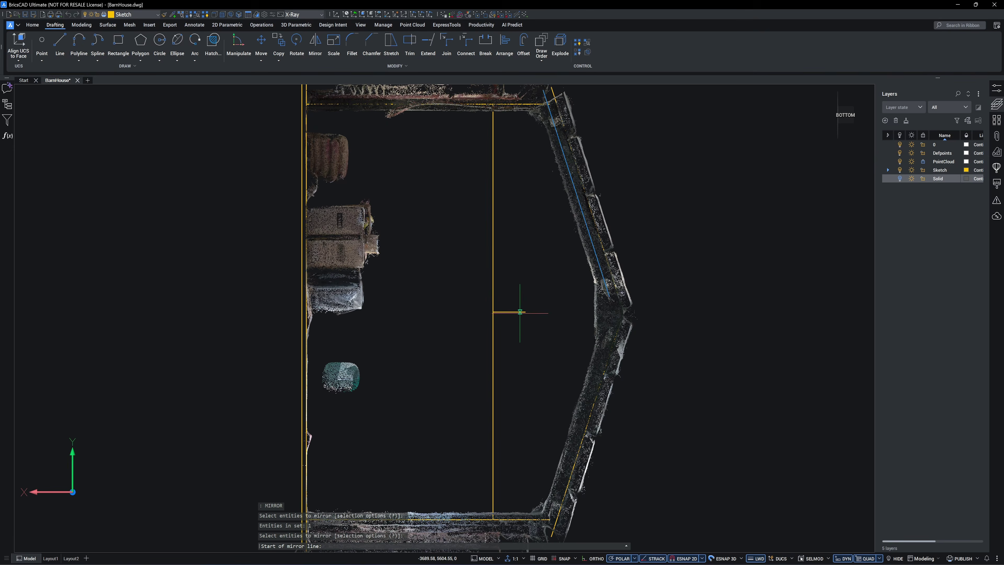
pyautogui.click(525, 312)
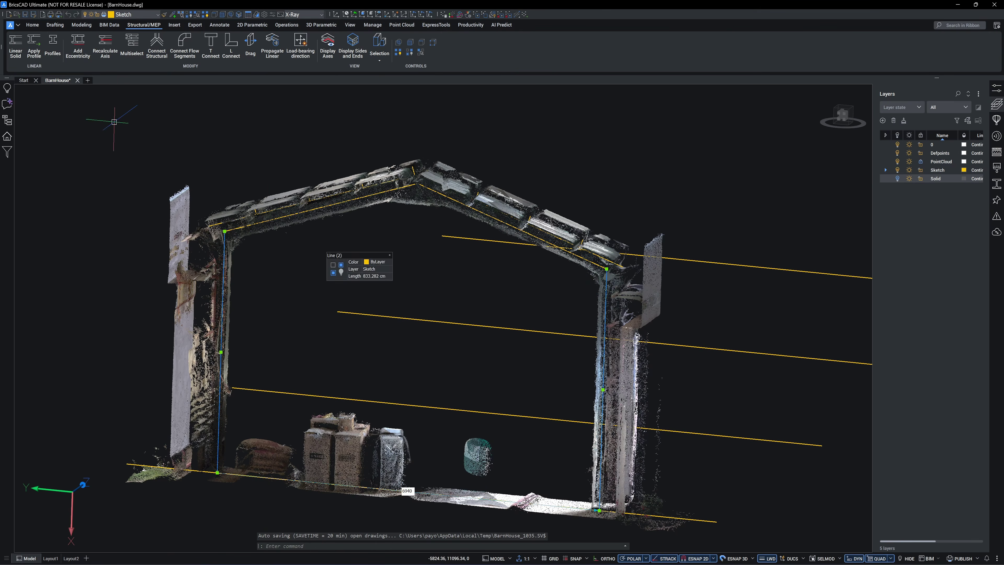
# - Apply the structural steel profile JIS H 194x150x6x9 to both column lines, rotated by 90 degrees
pyautogui.click(344, 273)
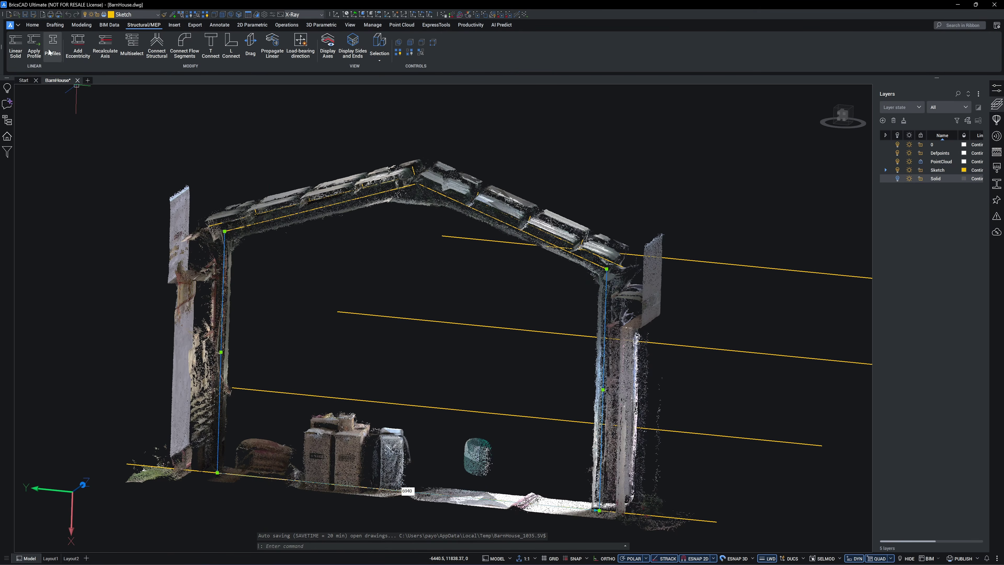
pyautogui.click(638, 391)
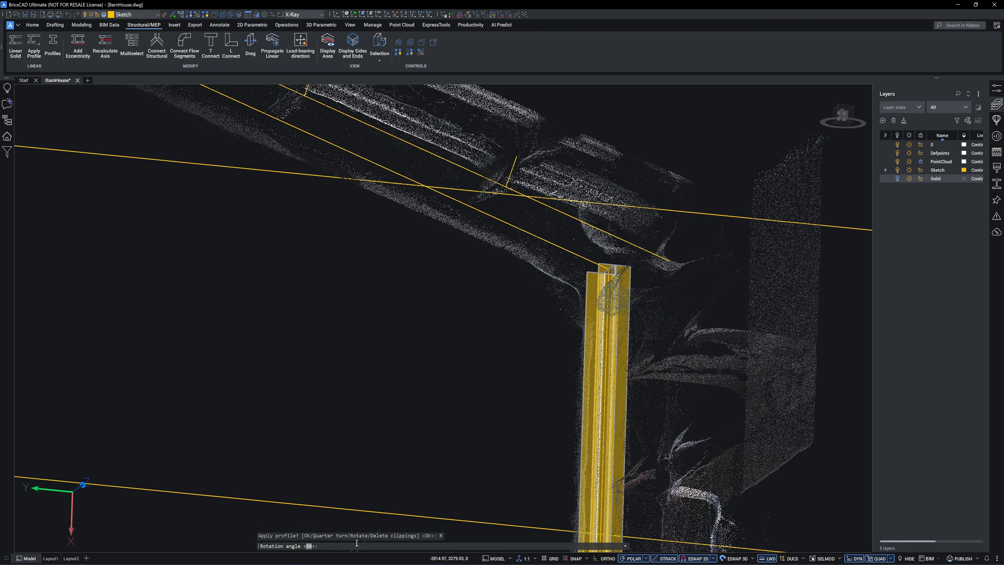
pyautogui.write('R')
pyautogui.press('Return')
pyautogui.press('Return')
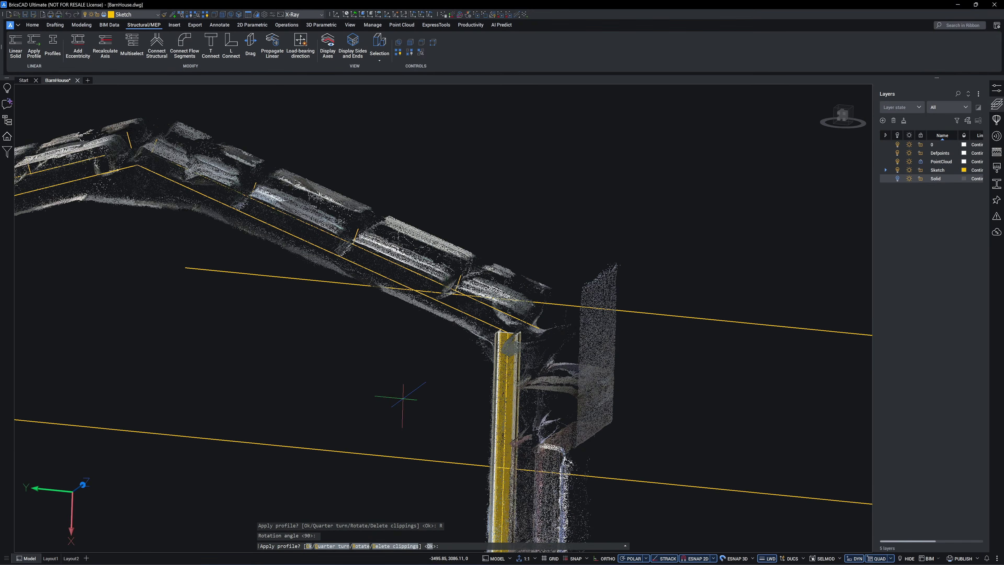
pyautogui.press('Return')
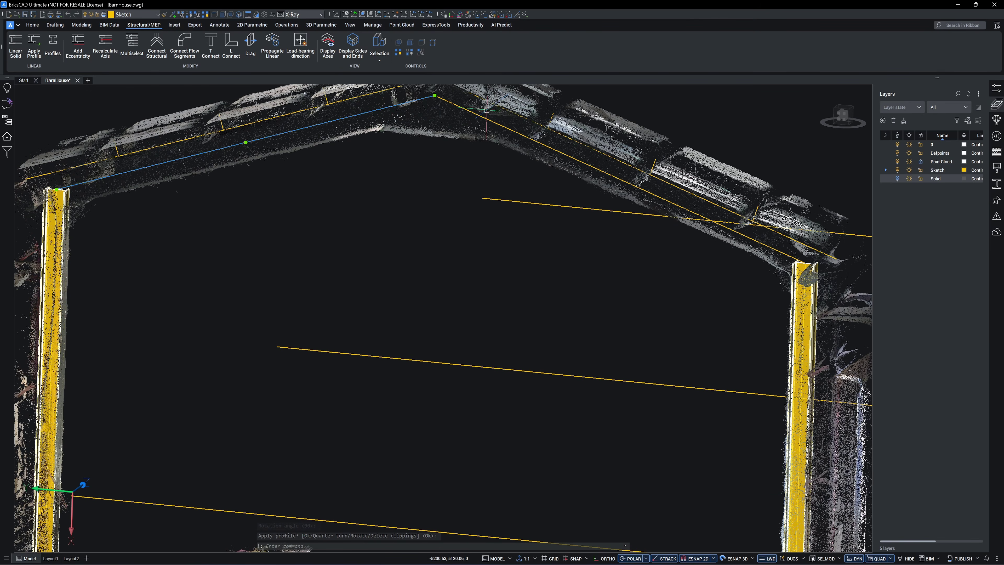
# - Apply the structural steel profile JIS H 300x150x6.5x9 to both rafter lines and rotate it upright
pyautogui.press('Return')
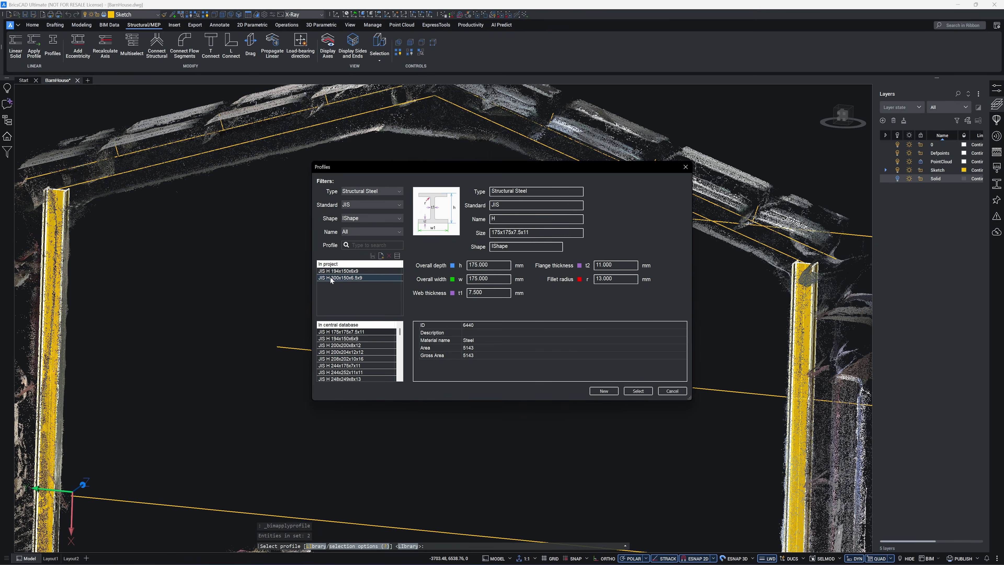
pyautogui.click(634, 390)
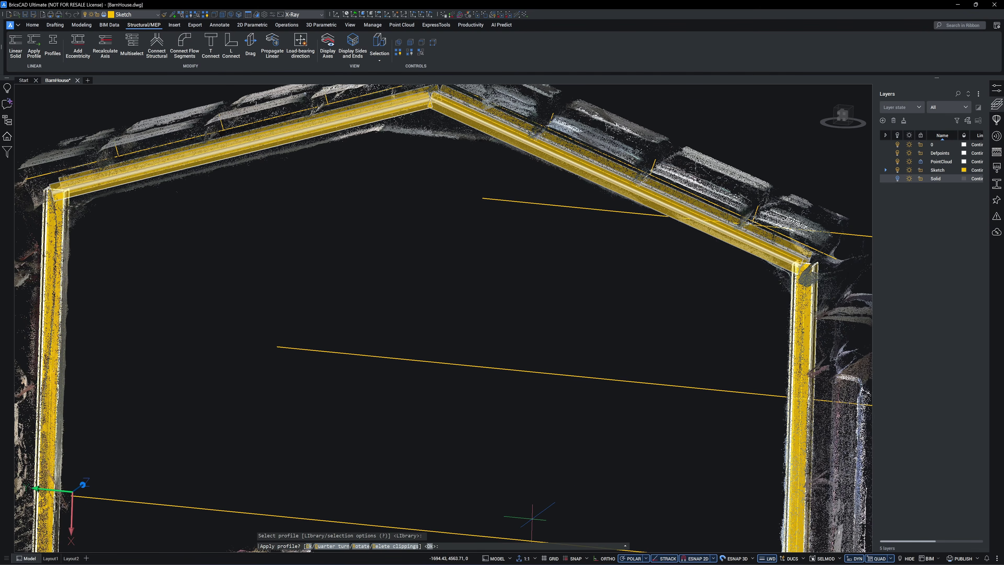
pyautogui.write('R')
pyautogui.press('Return')
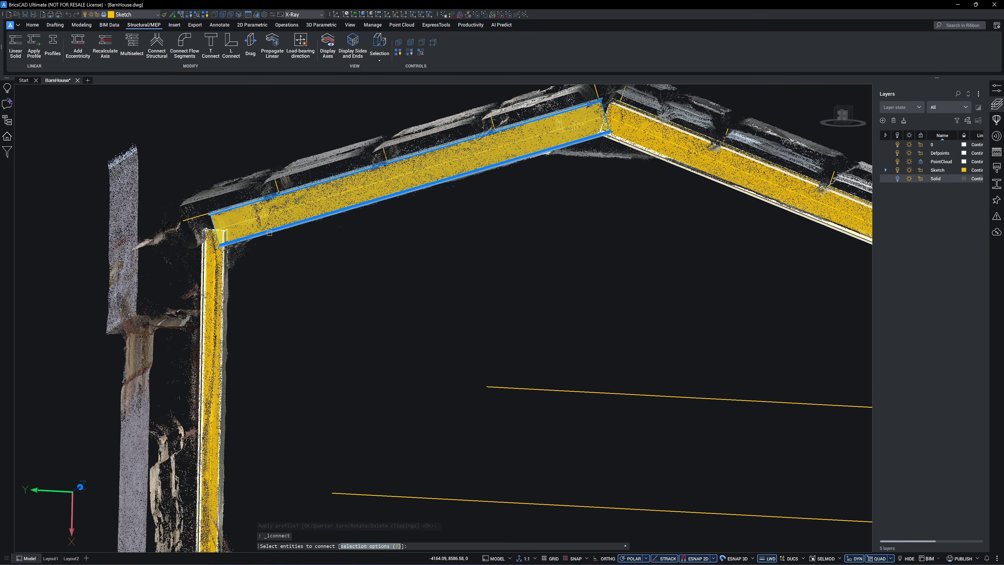
# - L-connect the rafters with the columns at both eaves and with each other at the ridge
pyautogui.click(270, 233)
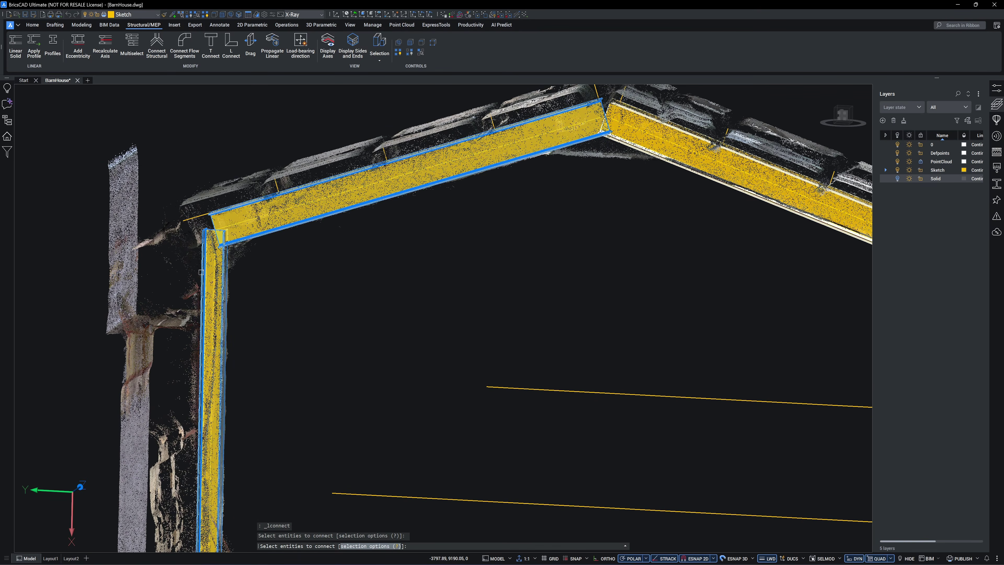
pyautogui.click(222, 292)
pyautogui.press('ctrl')
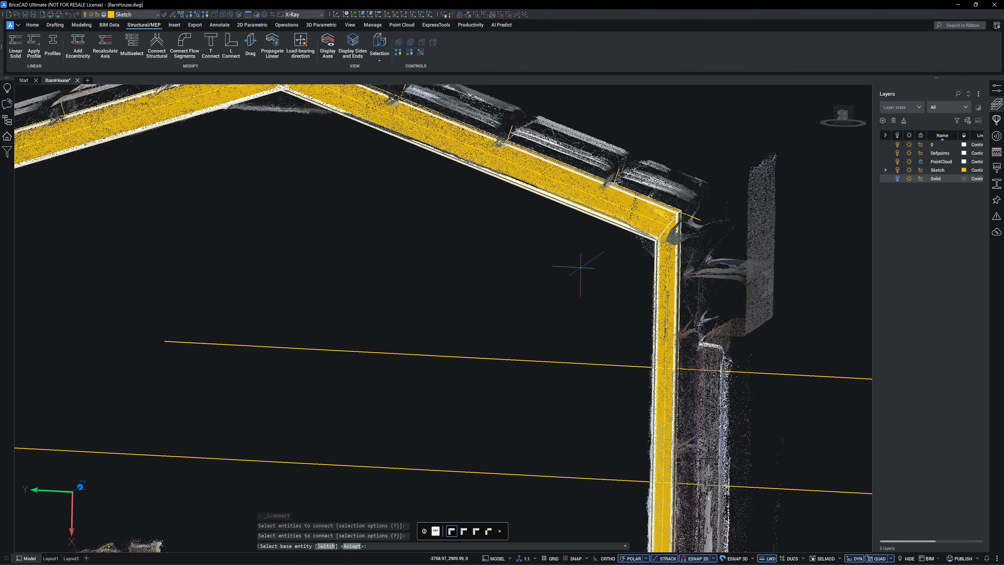
pyautogui.press('ctrl')
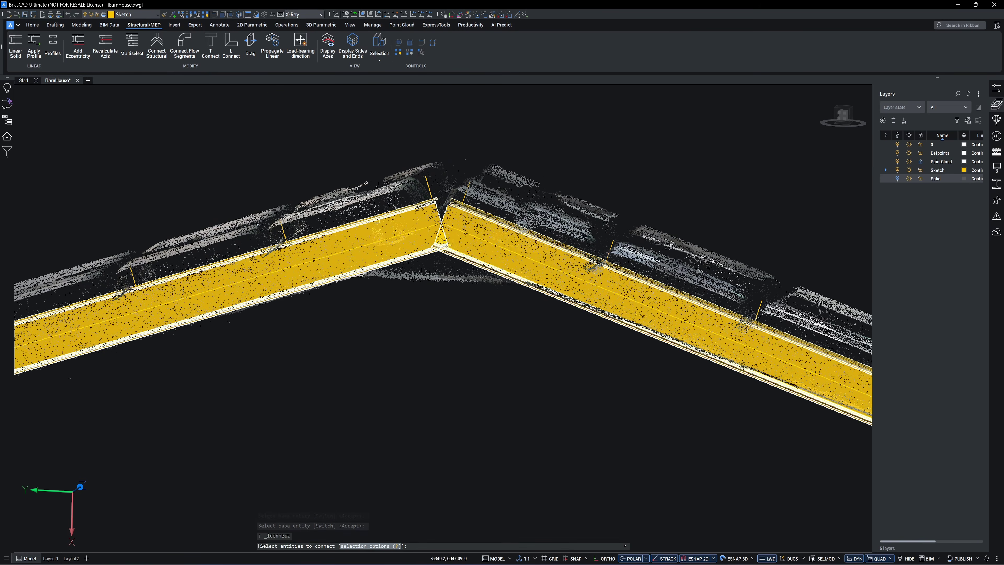
pyautogui.click(395, 253)
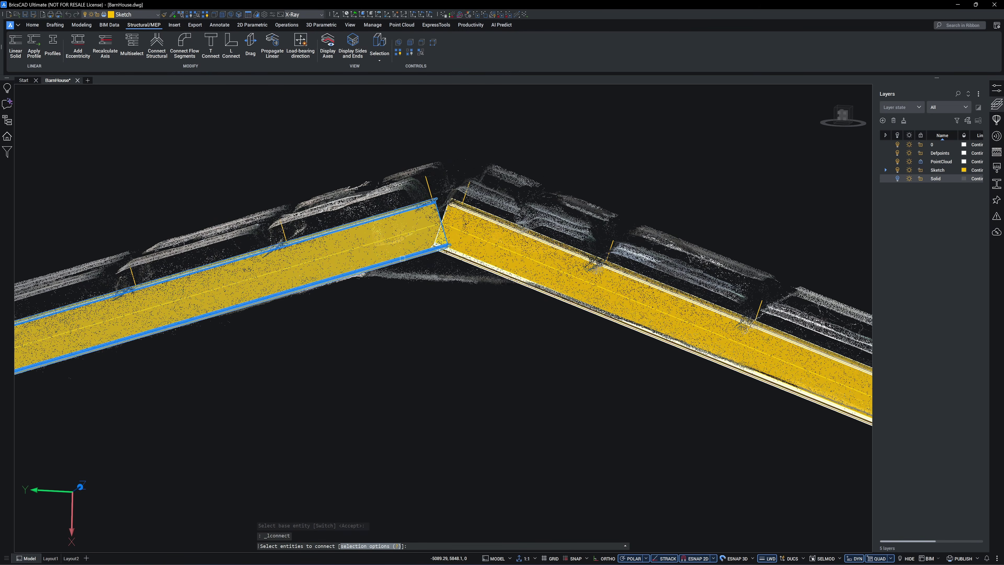
pyautogui.click(460, 262)
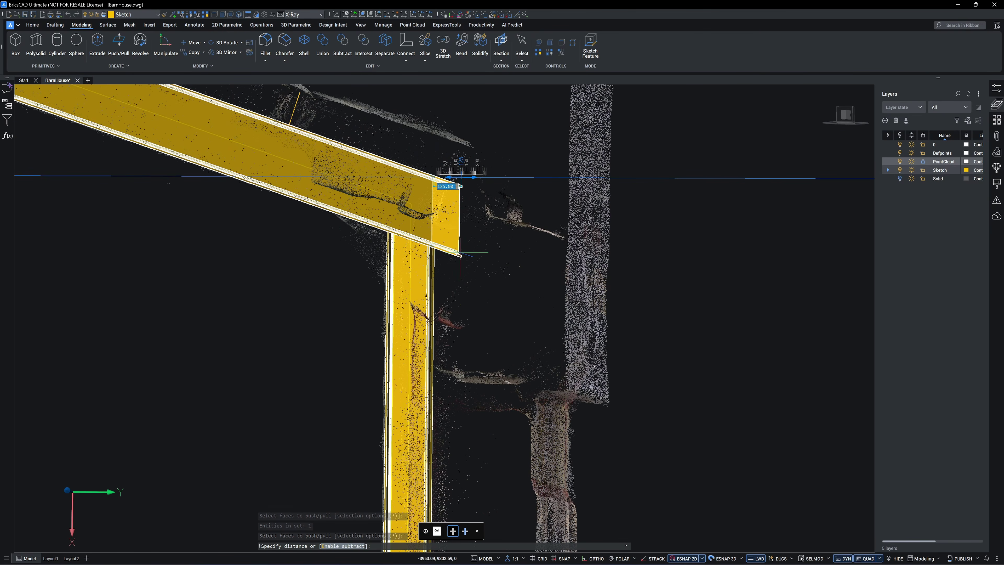
# - Push/pull the rafter's end face about 125 past the column and copy the frame onto the other frame lines
pyautogui.keyDown('shift'); pyautogui.moveTo(457, 253); pyautogui.dragTo(462, 258, button='middle'); pyautogui.keyUp('shift')
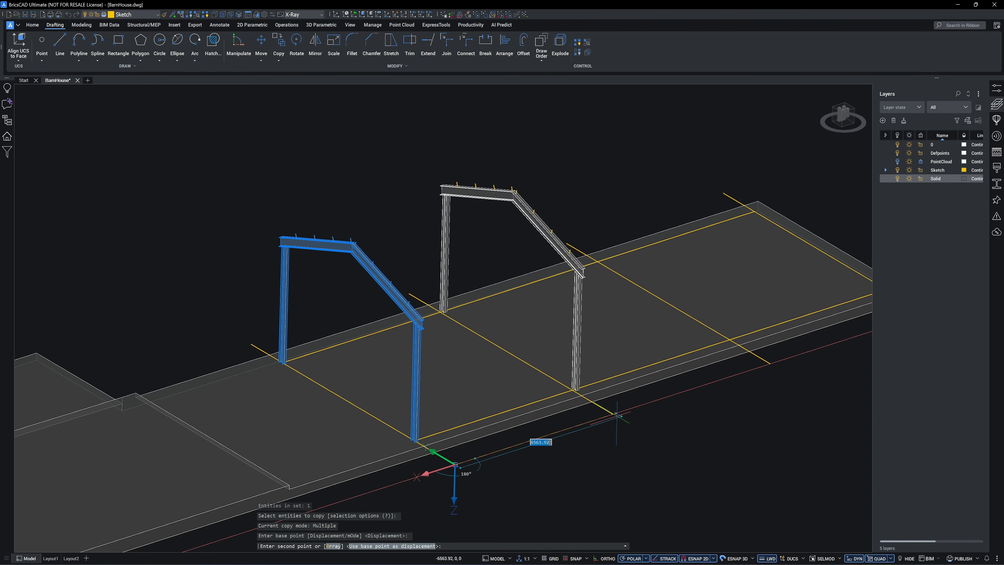
pyautogui.click(612, 413)
pyautogui.click(769, 363)
pyautogui.keyDown('shift'); pyautogui.moveTo(753, 378); pyautogui.dragTo(735, 392, button='middle'); pyautogui.keyUp('shift')
pyautogui.click(676, 347)
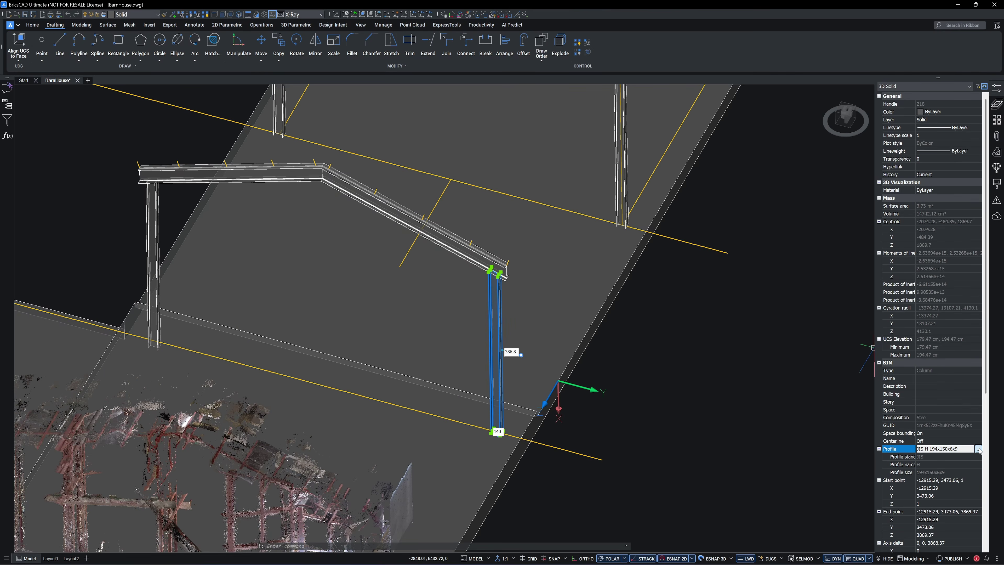
# - Change the large frame's columns to profile JIS H 244x175x7x11 and its rafters to JIS H 350x175x7x11
pyautogui.click(978, 448)
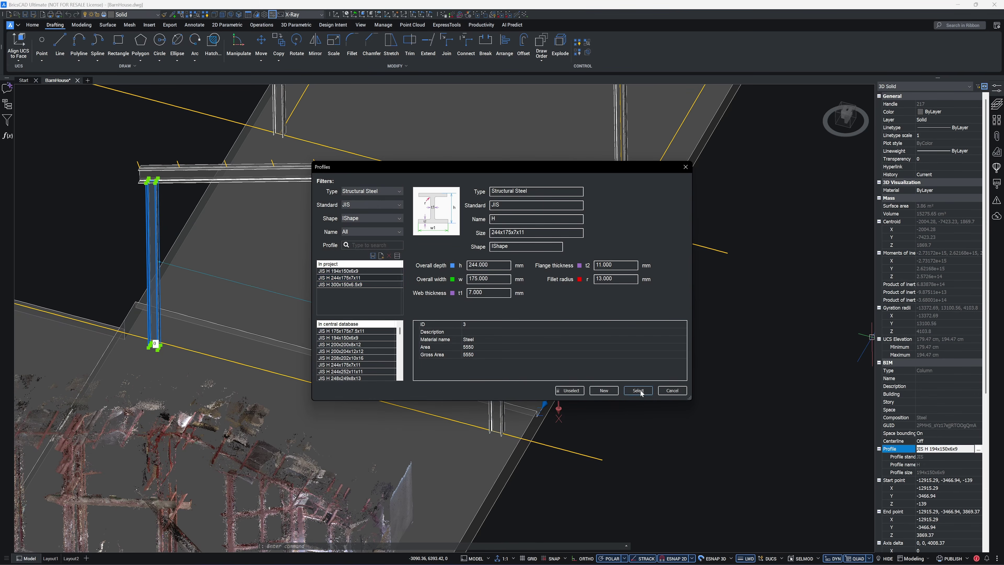
pyautogui.click(639, 390)
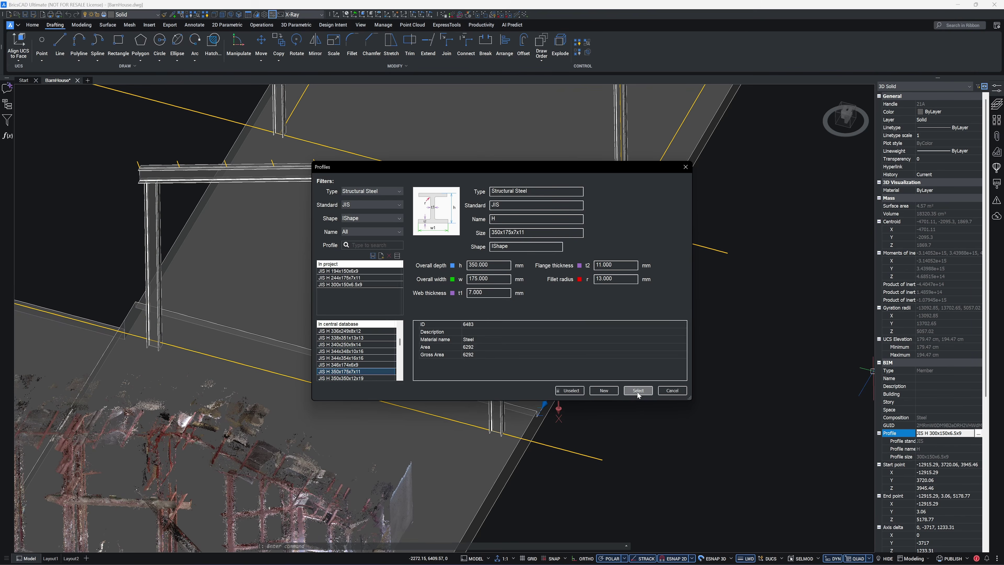
pyautogui.click(637, 391)
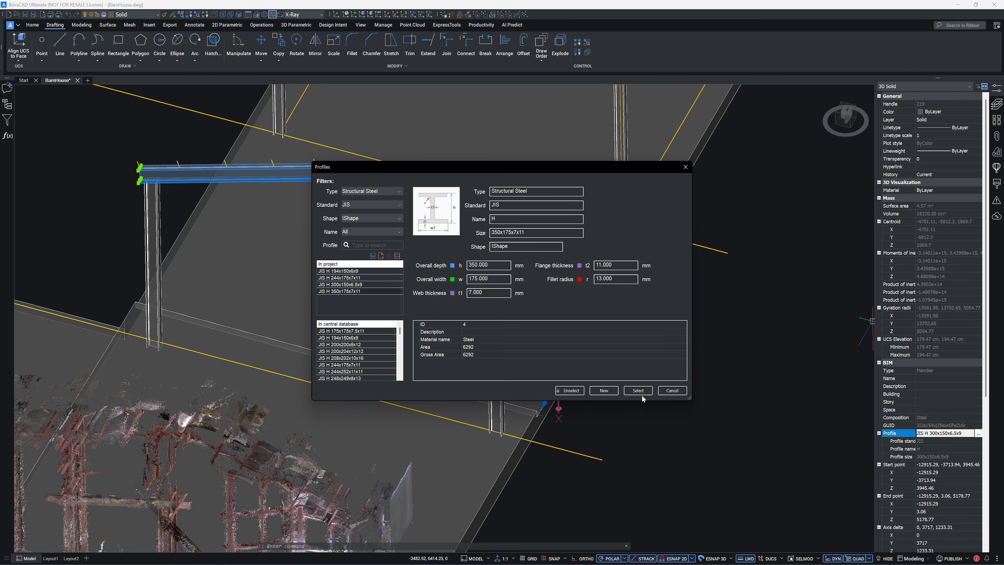
pyautogui.click(640, 391)
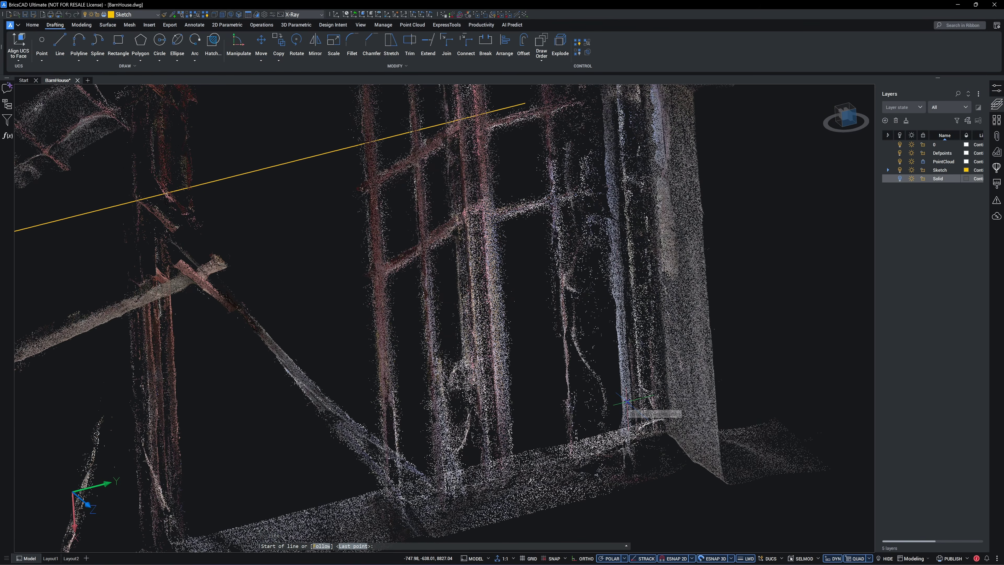
# - Draw a reference line from the scanned column to the large frame and move the frame's column to align with it
pyautogui.click(626, 401)
pyautogui.scroll(-6, 627, 396)
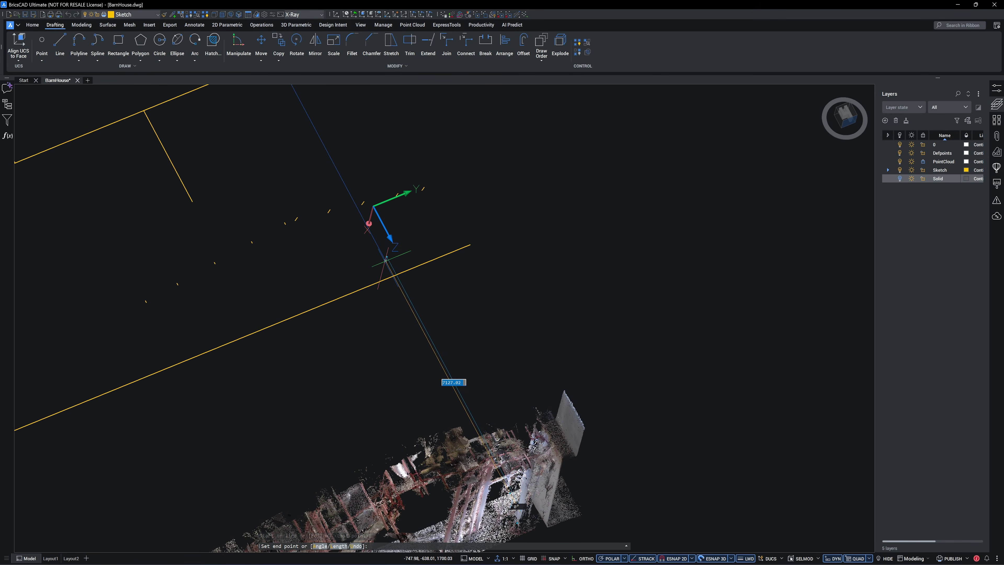
pyautogui.click(516, 510)
pyautogui.press('Return')
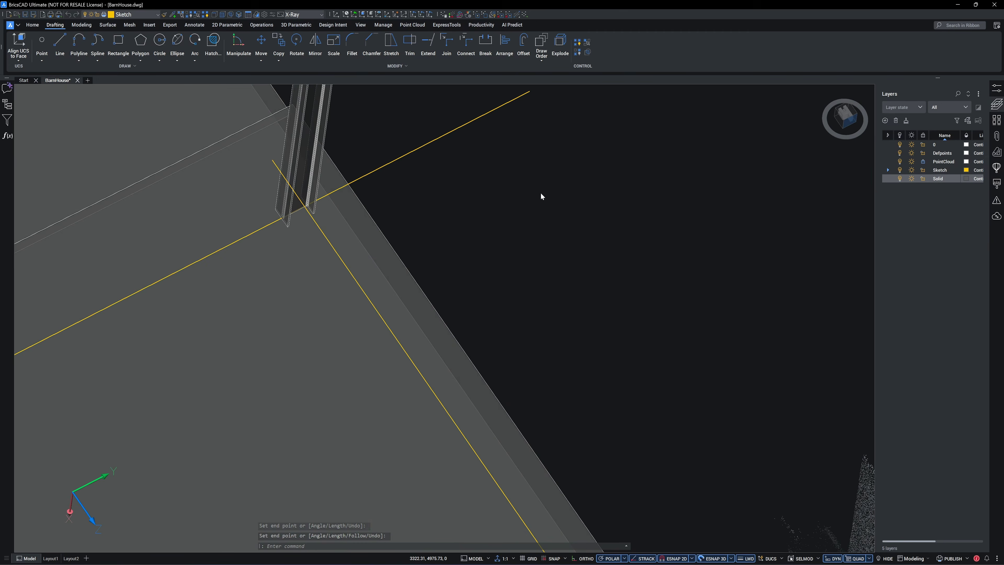
pyautogui.keyDown('shift'); pyautogui.moveTo(541, 193); pyautogui.dragTo(592, 256, button='middle'); pyautogui.keyUp('shift')
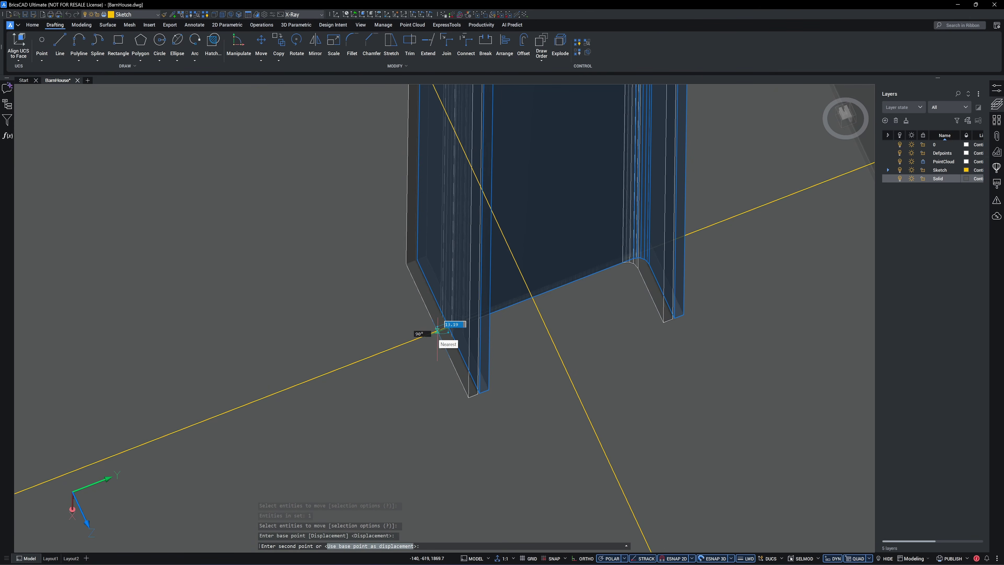
pyautogui.click(437, 330)
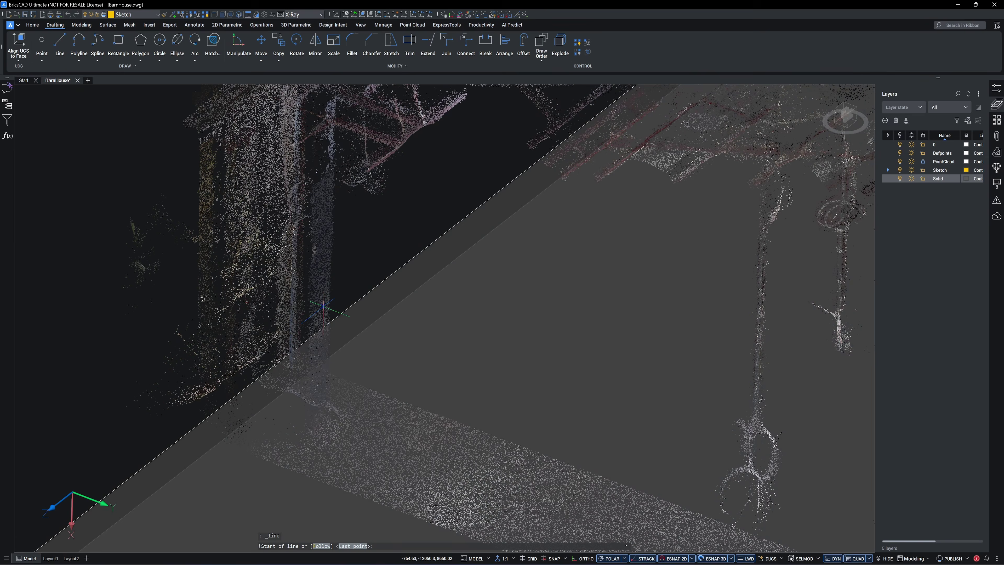
# - Draw a reference line from the opposite scanned column, move that side's column outward by 4750, and L-connect it with its rafter
pyautogui.click(354, 322)
pyautogui.keyDown('shift'); pyautogui.moveTo(355, 322); pyautogui.dragTo(515, 313, button='middle'); pyautogui.keyUp('shift')
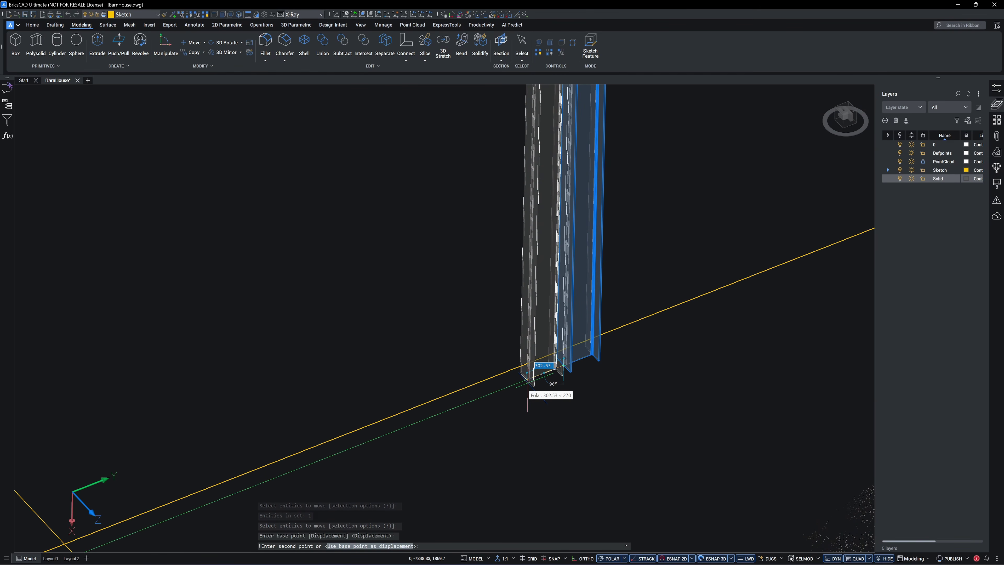
pyautogui.write('47')
pyautogui.write('50')
pyautogui.press('Return')
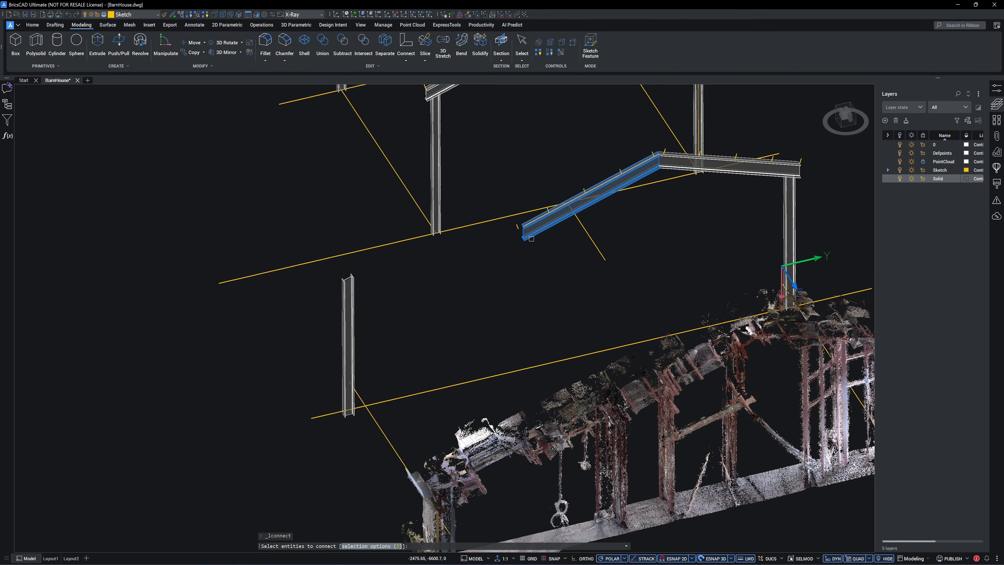
pyautogui.press('Return')
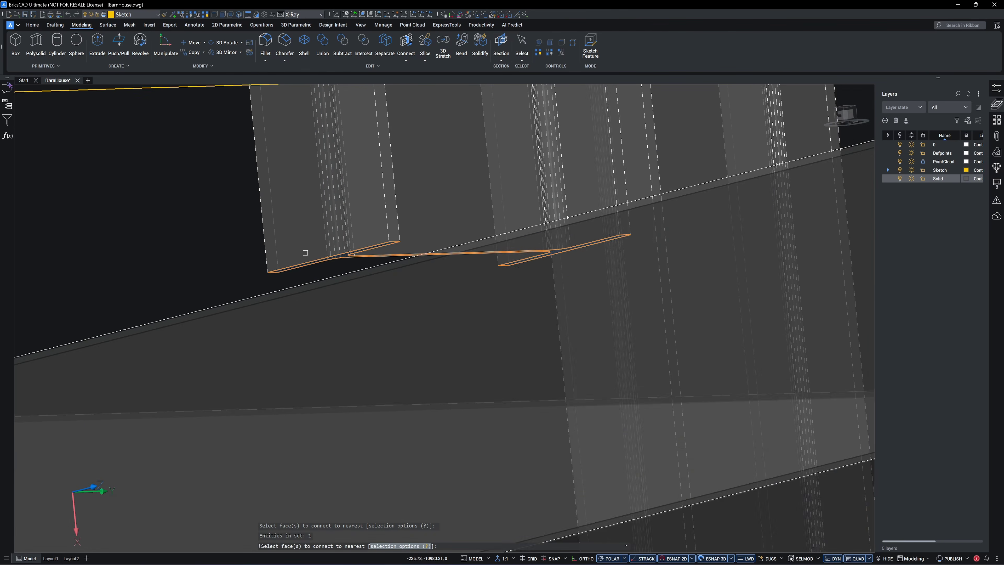
# - Connect the bottom faces of the columns to the nearest floor slab surface
pyautogui.keyDown('shift'); pyautogui.moveTo(305, 253); pyautogui.dragTo(304, 265, button='middle'); pyautogui.keyUp('shift')
pyautogui.scroll(-3, 305, 258)
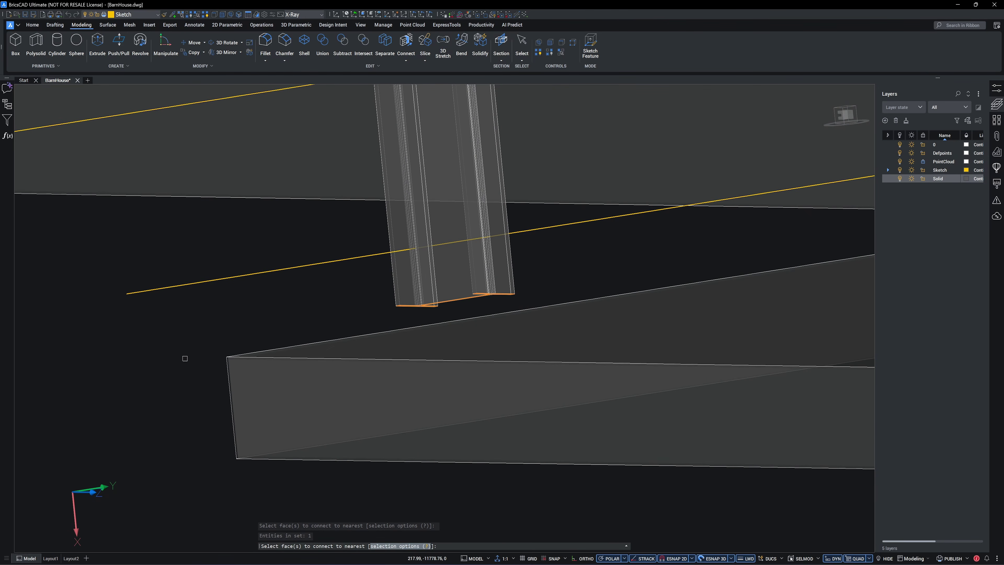
pyautogui.press('Return')
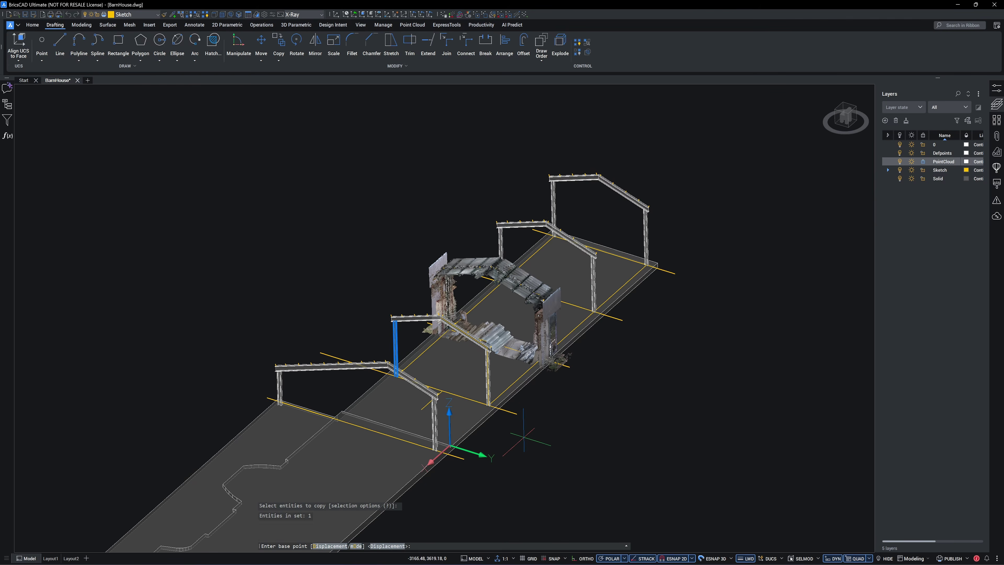
# - Copy the neighbouring frame's column into the large frame as an intermediate column and slice it along the rafter with an XY plane
pyautogui.click(516, 413)
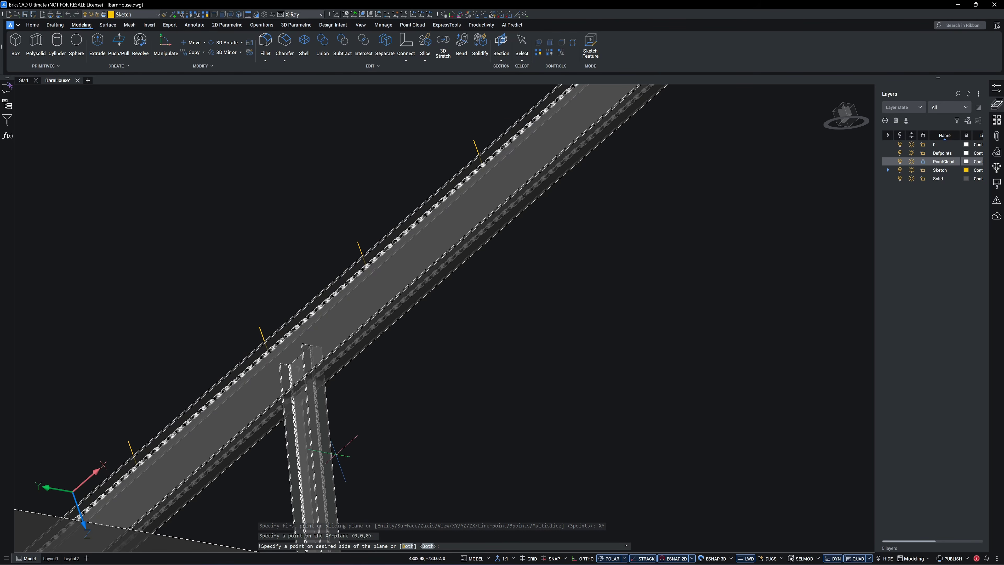
pyautogui.press('Return')
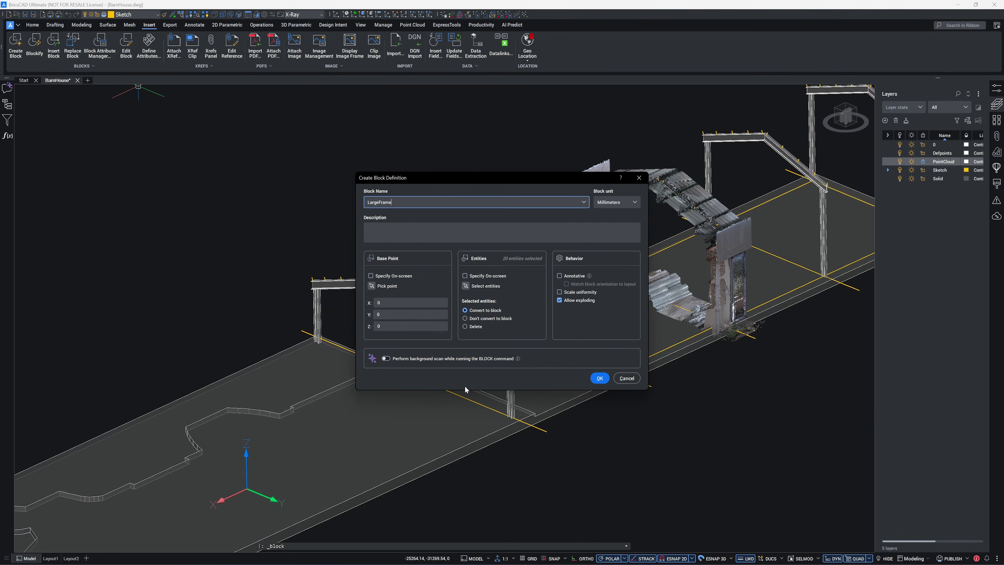
# - Define the large frame as the block LargeFrame in millimetres and copy it to the next frame position
pyautogui.click(599, 378)
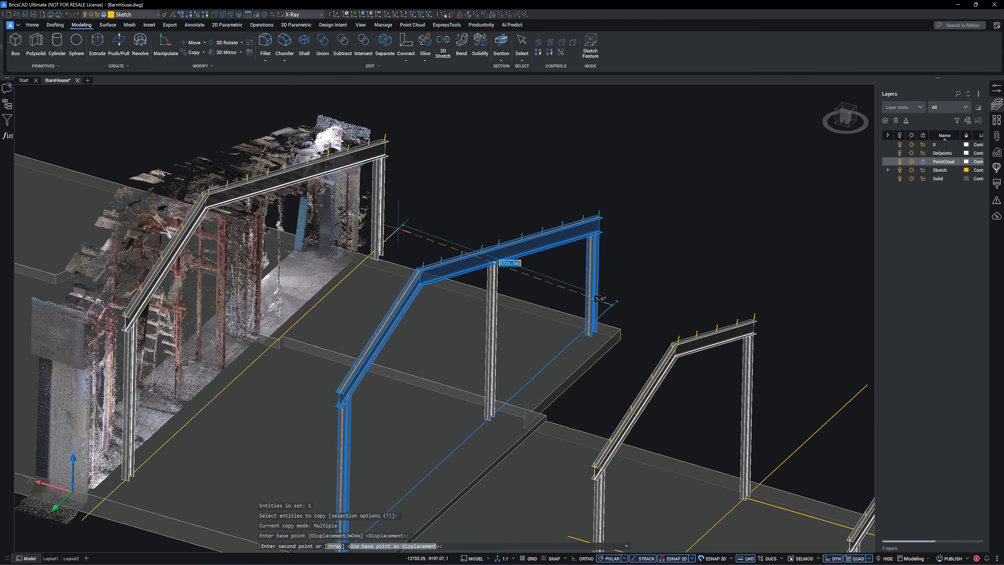
pyautogui.scroll(5, 612, 305)
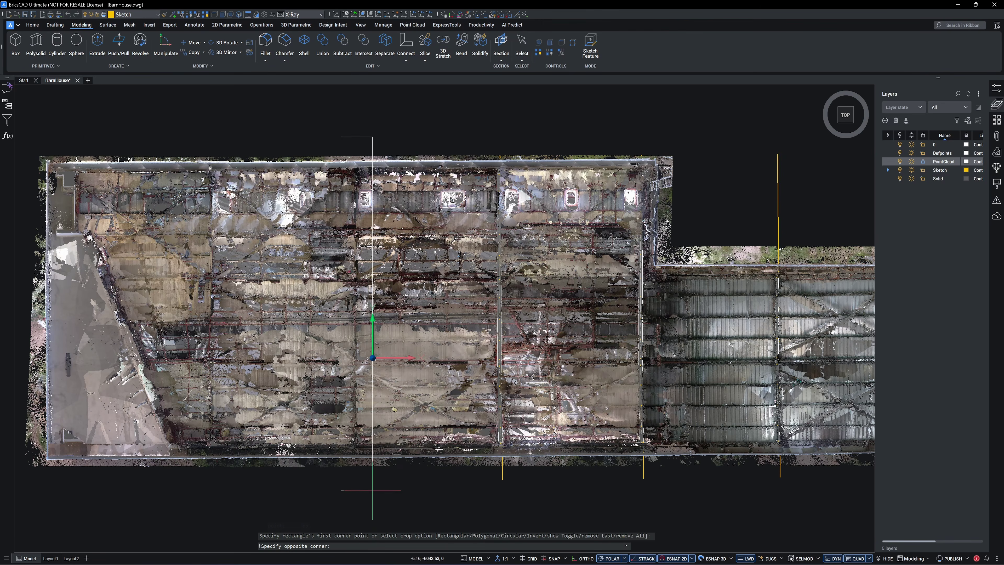
# - Crop the full point cloud in top view to a narrow strip around the next frame position
pyautogui.click(368, 481)
pyautogui.keyDown('shift'); pyautogui.moveTo(414, 264); pyautogui.dragTo(653, 212, button='middle'); pyautogui.keyUp('shift')
pyautogui.scroll(5, 367, 259)
pyautogui.scroll(-3, 366, 258)
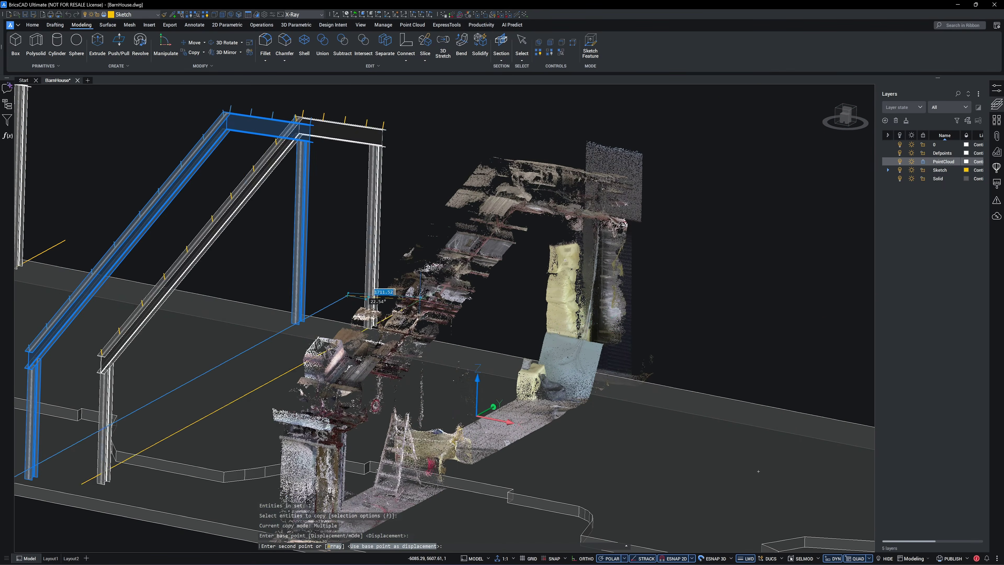
# - Copy the large frame 6800 along the building to the cropped strip of the cloud
pyautogui.write('6800')
pyautogui.press('Return')
pyautogui.scroll(-3, 420, 296)
pyautogui.press('Escape')
# - Crop the point cloud to the inside of a strip at the next frame position and copy the large frame there
pyautogui.keyDown('shift'); pyautogui.moveTo(420, 296); pyautogui.dragTo(433, 195, button='middle'); pyautogui.keyUp('shift')
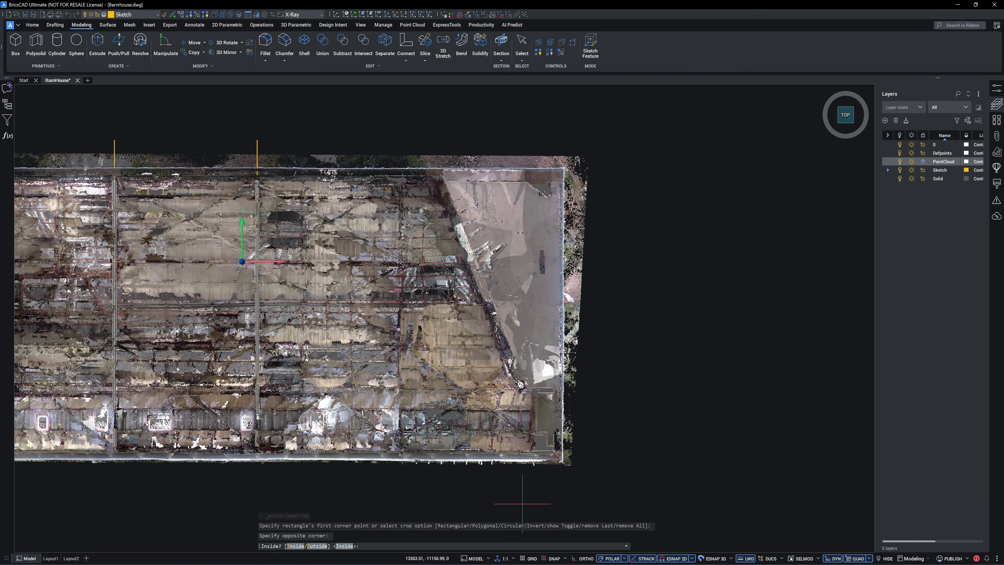
pyautogui.press('Return')
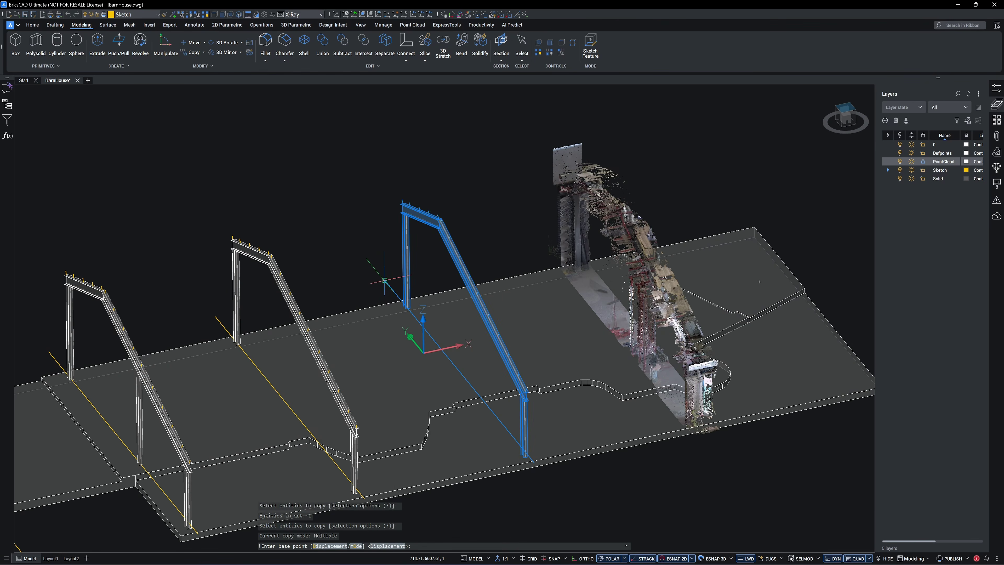
pyautogui.click(384, 281)
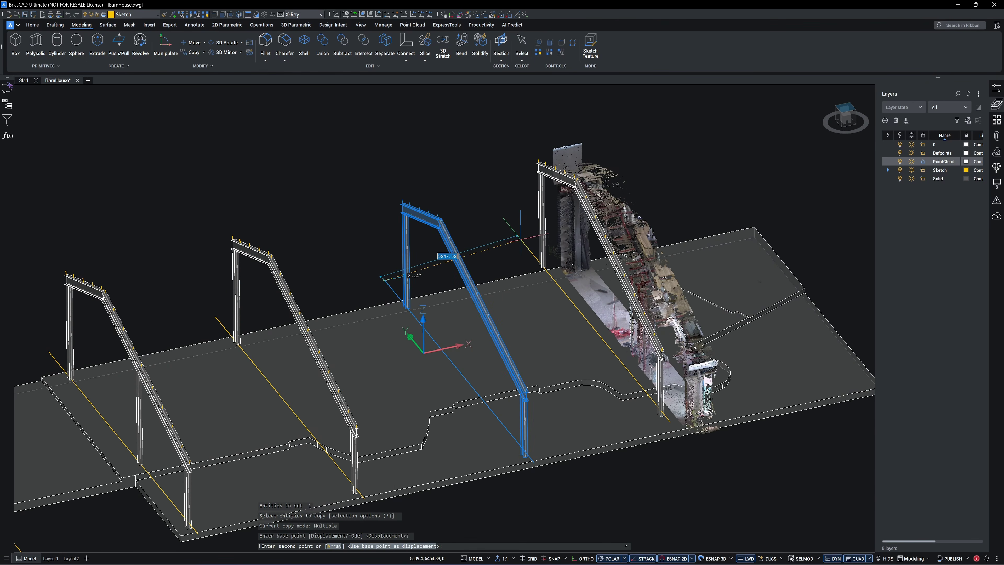
pyautogui.scroll(5, 579, 223)
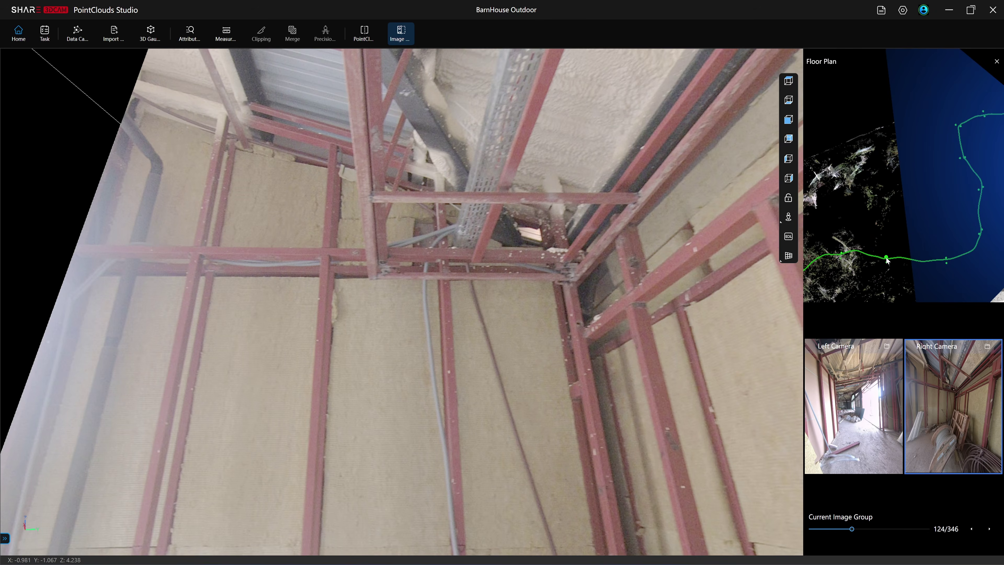
# - Switch to SHARE PointClouds Studio and examine the camera images at points along the scan path on the floor plan
pyautogui.click(887, 258)
pyautogui.click(901, 240)
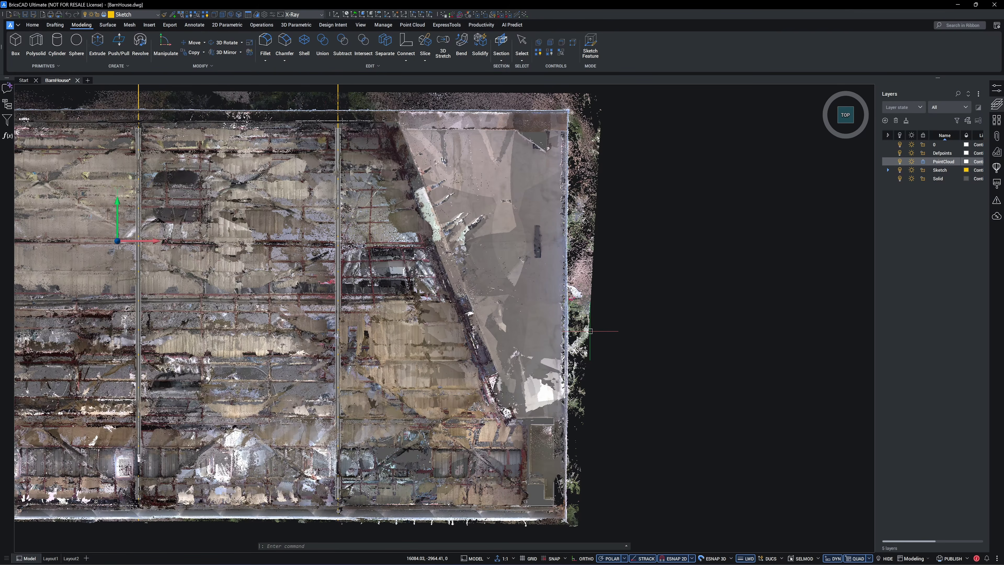
# - Switch to BricsCAD and copy the last large frame 6800 along the building to its end wall
pyautogui.scroll(5, 551, 240)
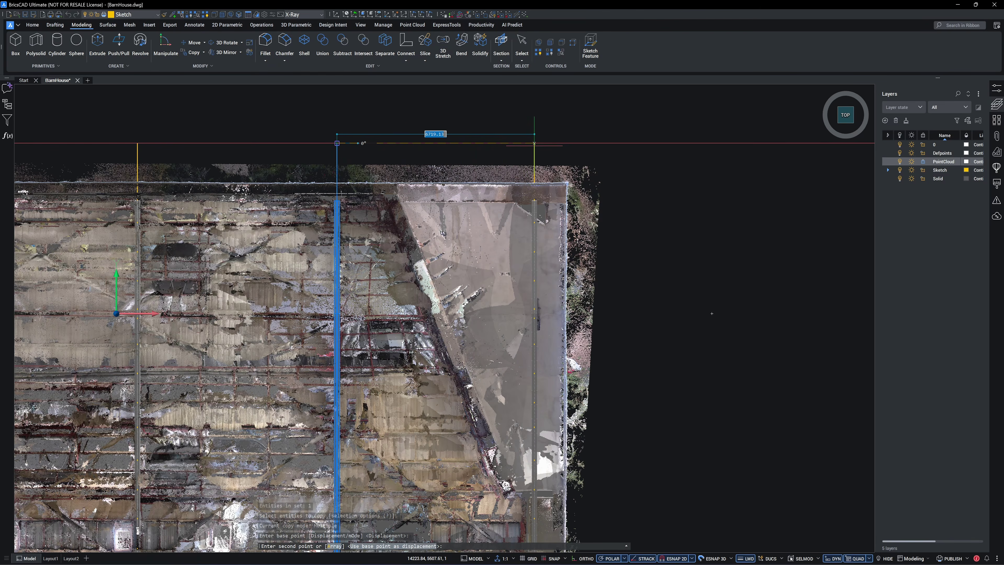
pyautogui.write('6800')
pyautogui.press('Return')
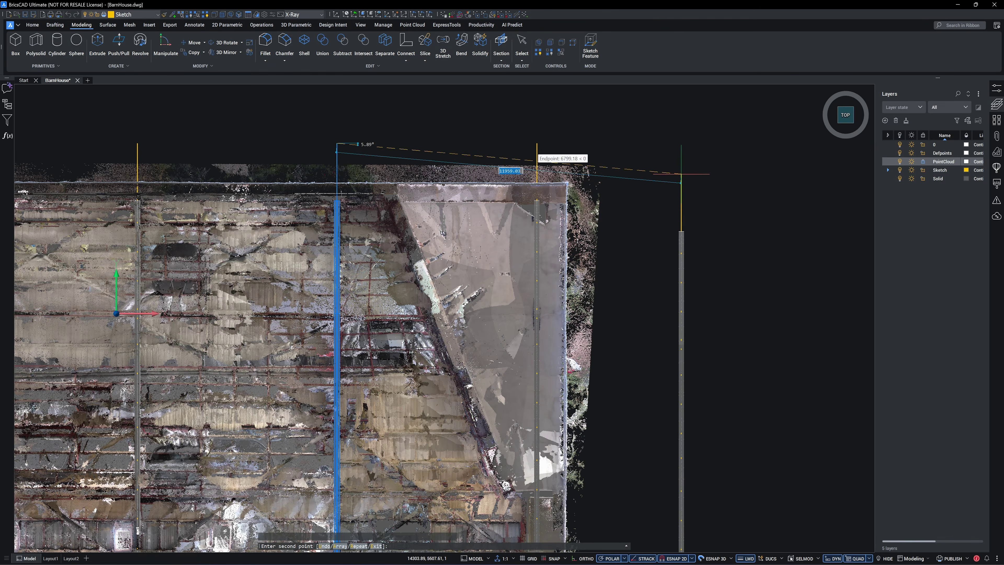
pyautogui.press('Return')
pyautogui.keyDown('shift'); pyautogui.moveTo(678, 160); pyautogui.dragTo(252, 4, button='middle'); pyautogui.keyUp('shift')
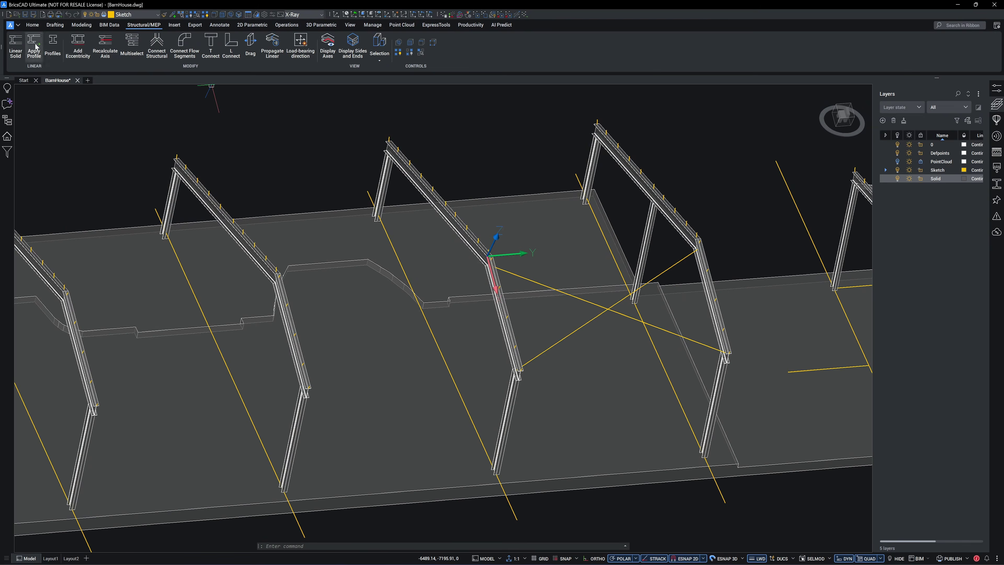
# - Apply the EURO L 140x140x9 profile to the bracing lines and copy the bracing members along the large frames' bays
pyautogui.click(34, 46)
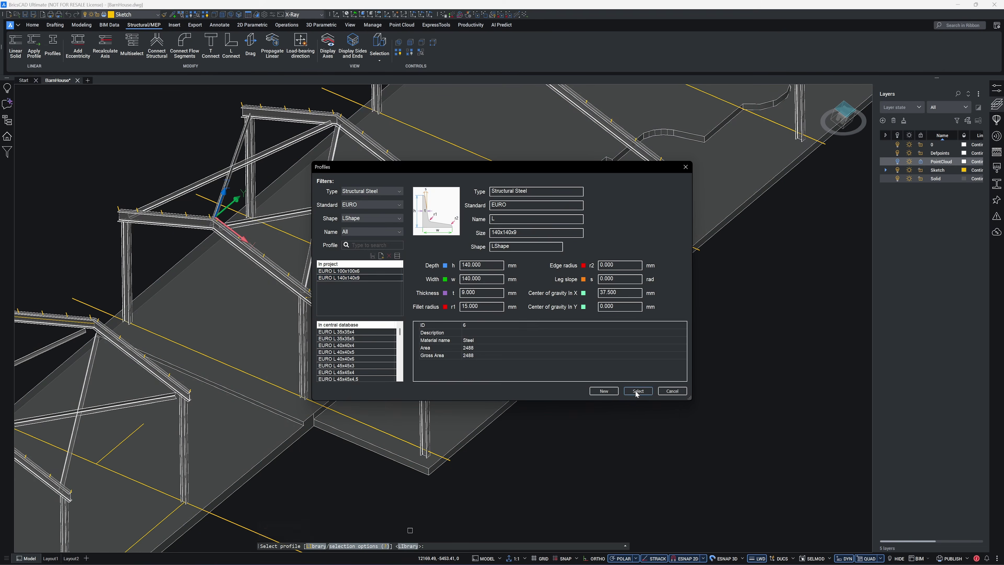
pyautogui.click(638, 391)
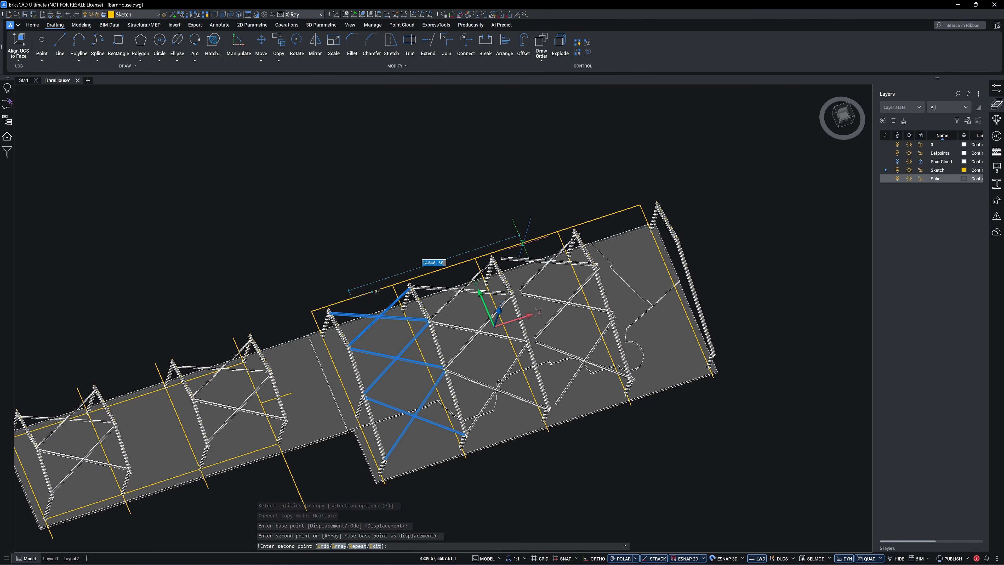
pyautogui.click(516, 244)
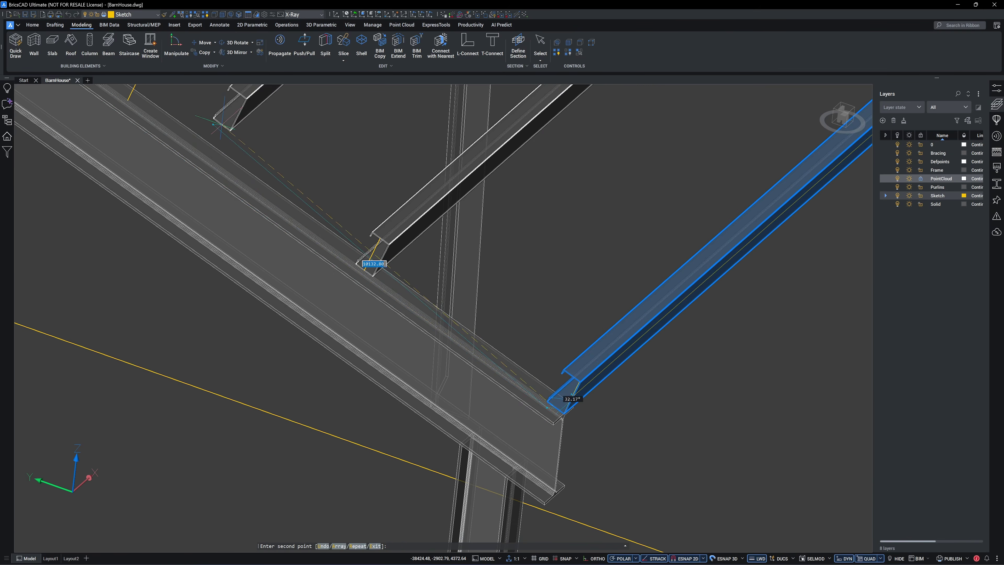
# - Copy the edge purlin to the sketched purlin marks along the end frame's rafter
pyautogui.click(128, 118)
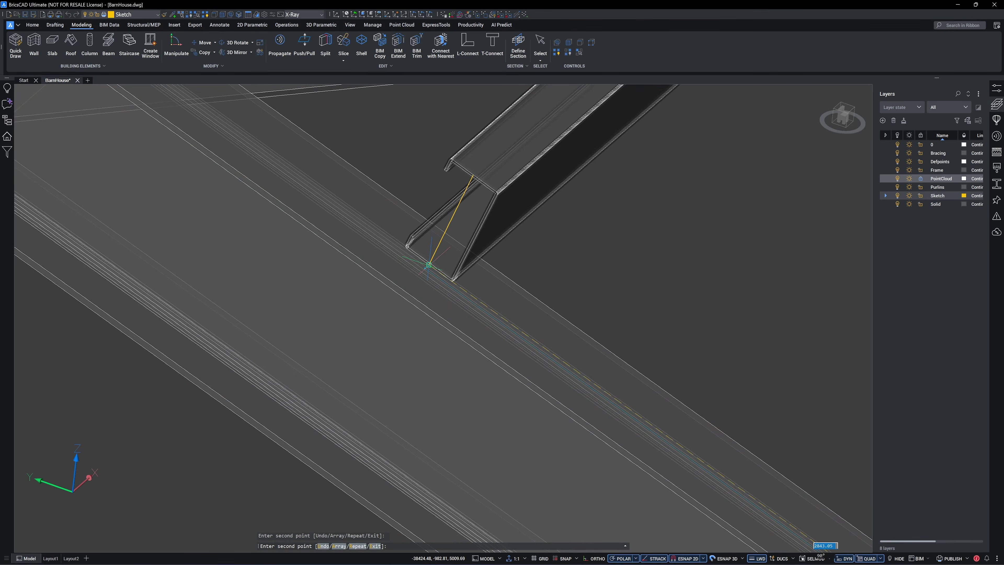
pyautogui.click(427, 265)
pyautogui.scroll(-5, 439, 264)
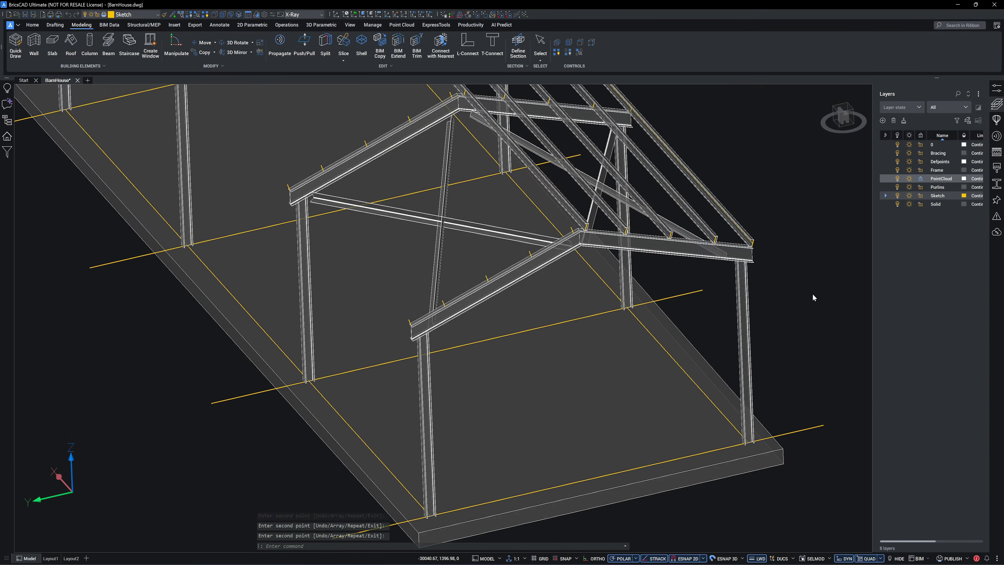
pyautogui.keyDown('shift'); pyautogui.moveTo(812, 293); pyautogui.dragTo(760, 269, button='middle'); pyautogui.keyUp('shift')
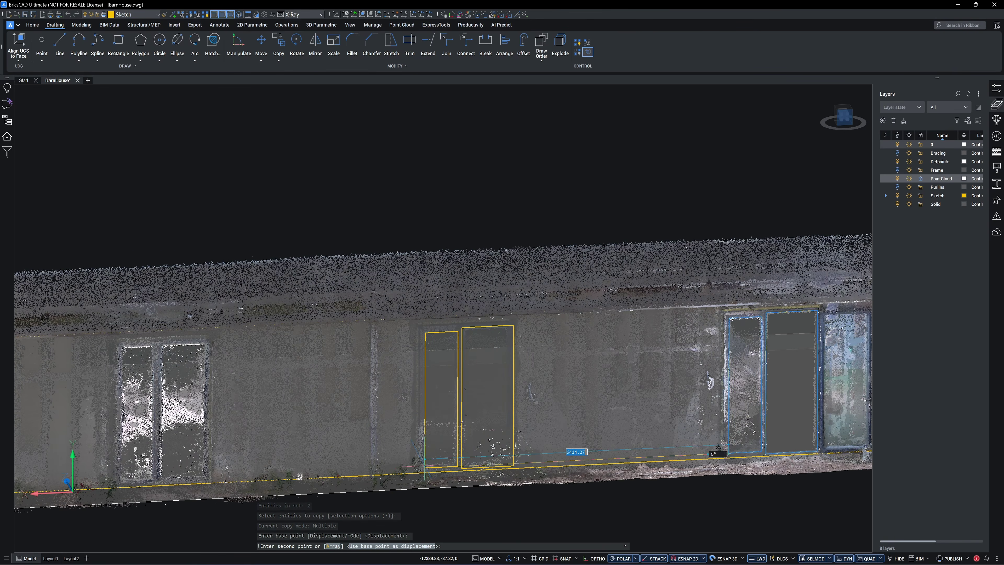
# - Copy the double opening outline to the next opening in the side wall and push/pull the wall's nine opening boundaries
pyautogui.click(726, 448)
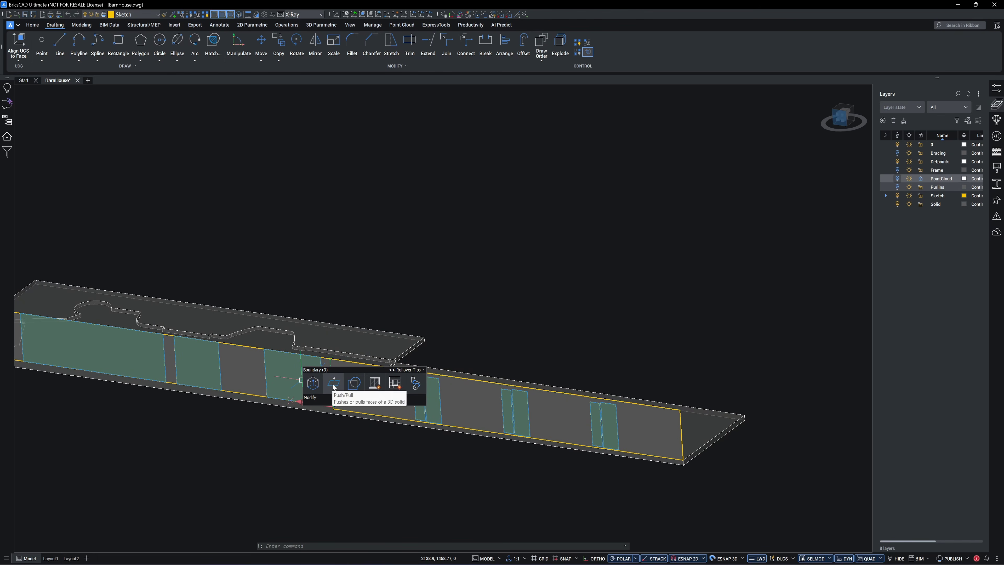
pyautogui.click(334, 383)
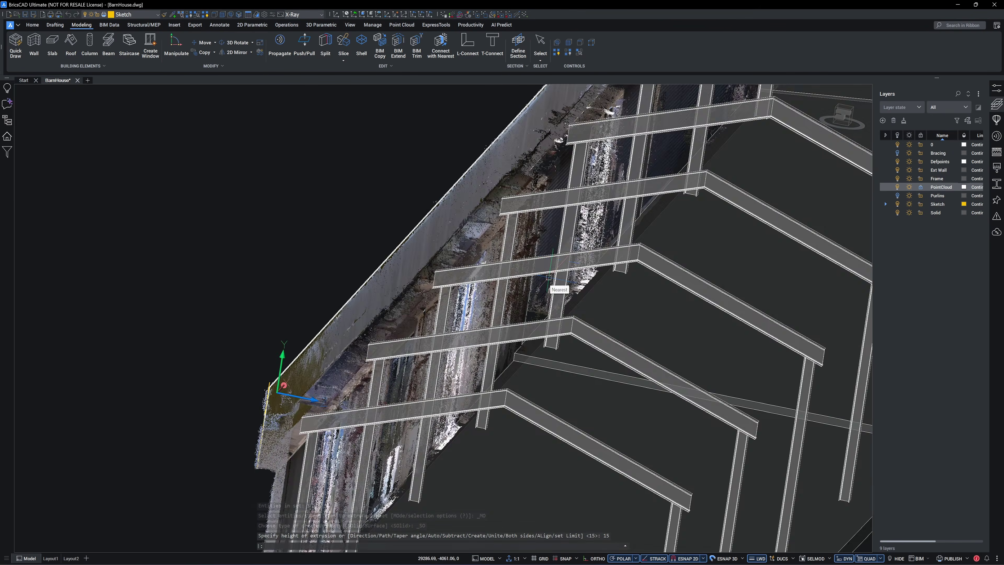
pyautogui.keyDown('shift'); pyautogui.moveTo(548, 278); pyautogui.dragTo(287, 273, button='middle'); pyautogui.keyUp('shift')
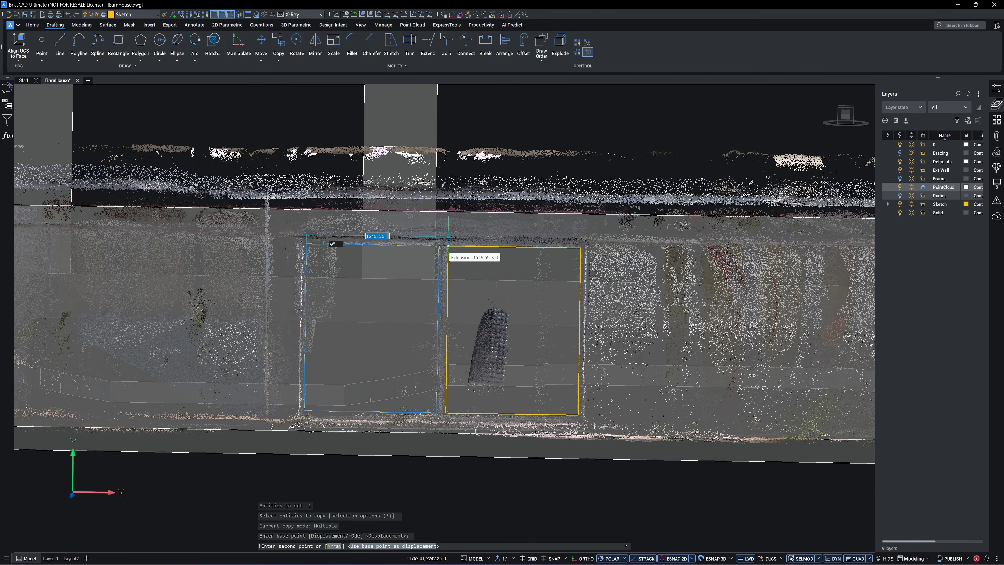
# - Copy the rectangular opening outline about 1550 mm to the adjacent opening and stretch the gable outline's corner to the roof edge
pyautogui.click(448, 247)
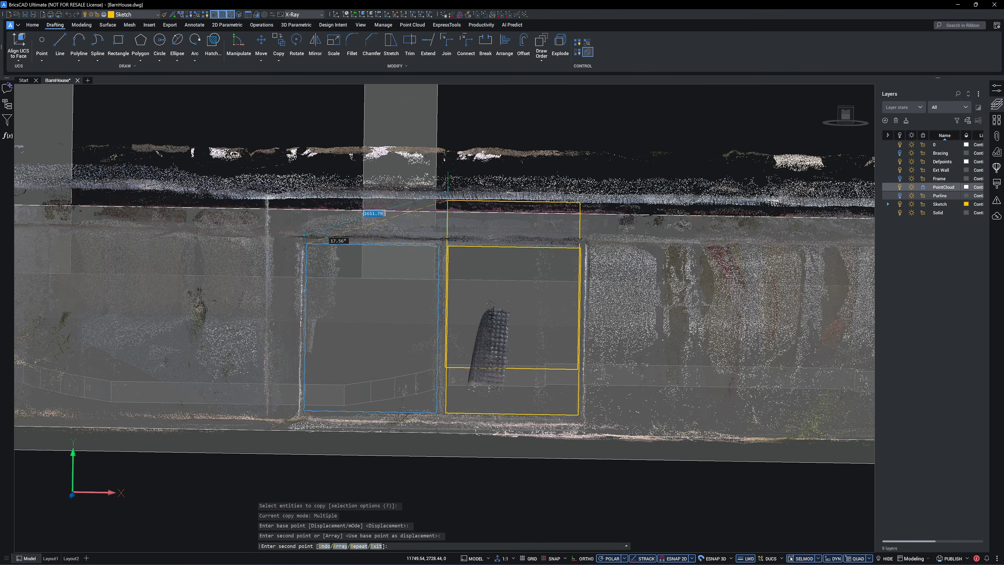
pyautogui.press('Escape')
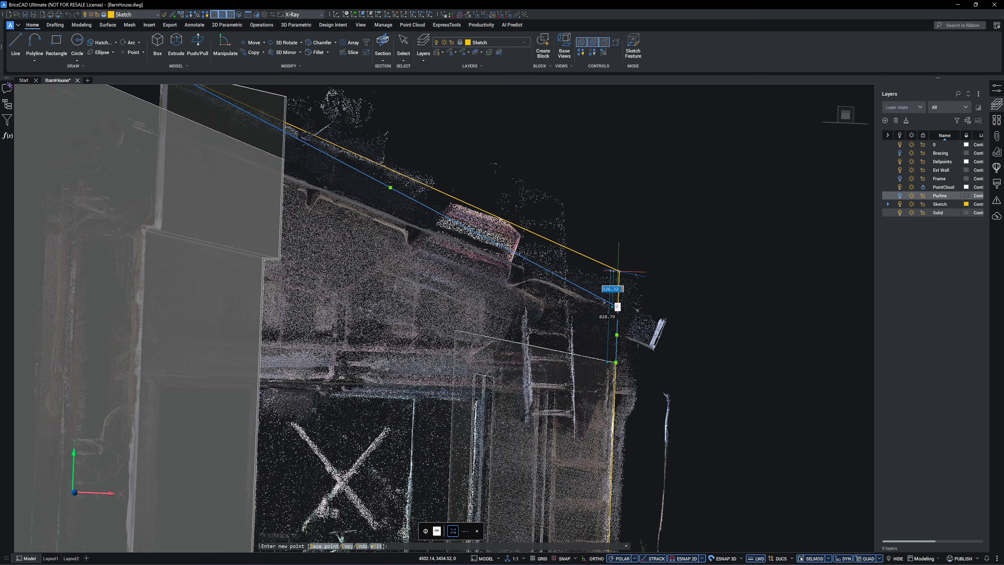
pyautogui.click(613, 273)
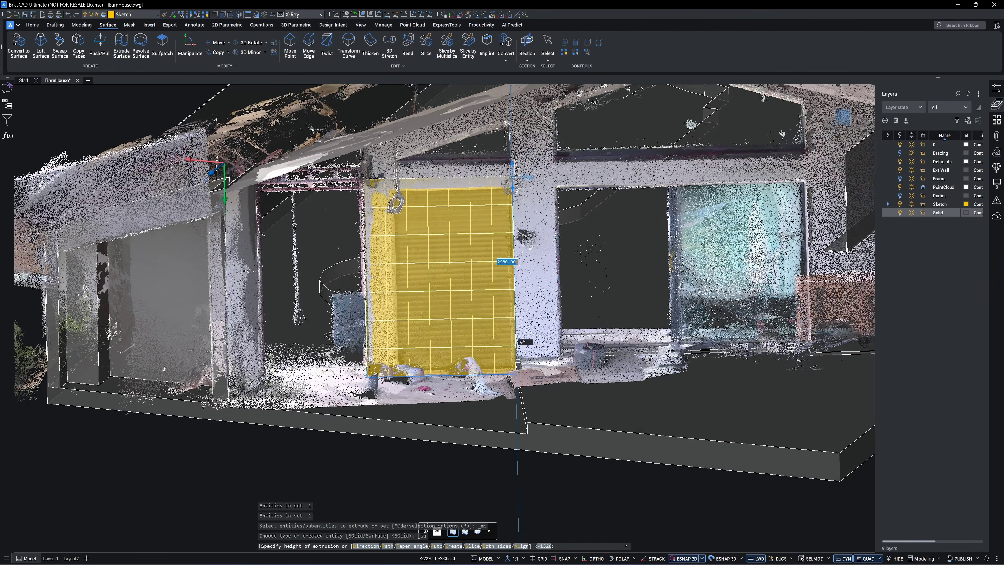
# - Extrude the gable wall line between the columns as a surface and slice the roof and wall surfaces, keeping both parts
pyautogui.keyDown('shift'); pyautogui.moveTo(370, 185); pyautogui.dragTo(368, 172, button='middle'); pyautogui.keyUp('shift')
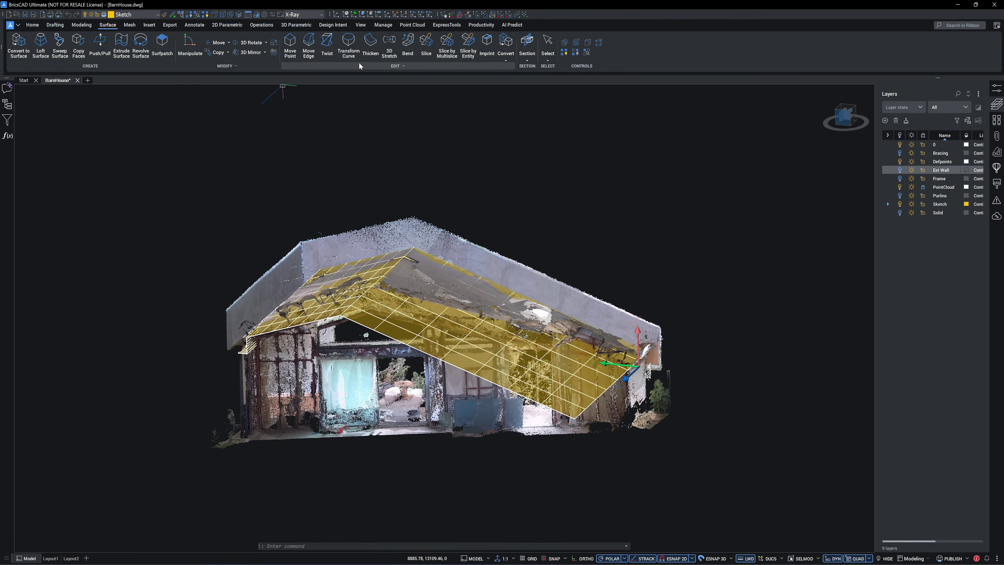
pyautogui.press('Return')
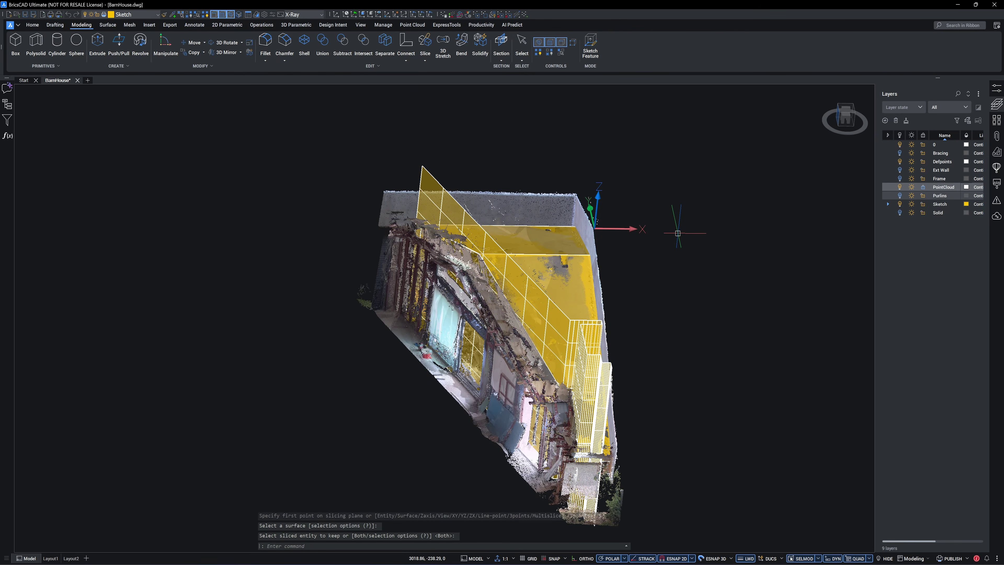
pyautogui.keyDown('shift'); pyautogui.moveTo(676, 233); pyautogui.dragTo(605, 198, button='middle'); pyautogui.keyUp('shift')
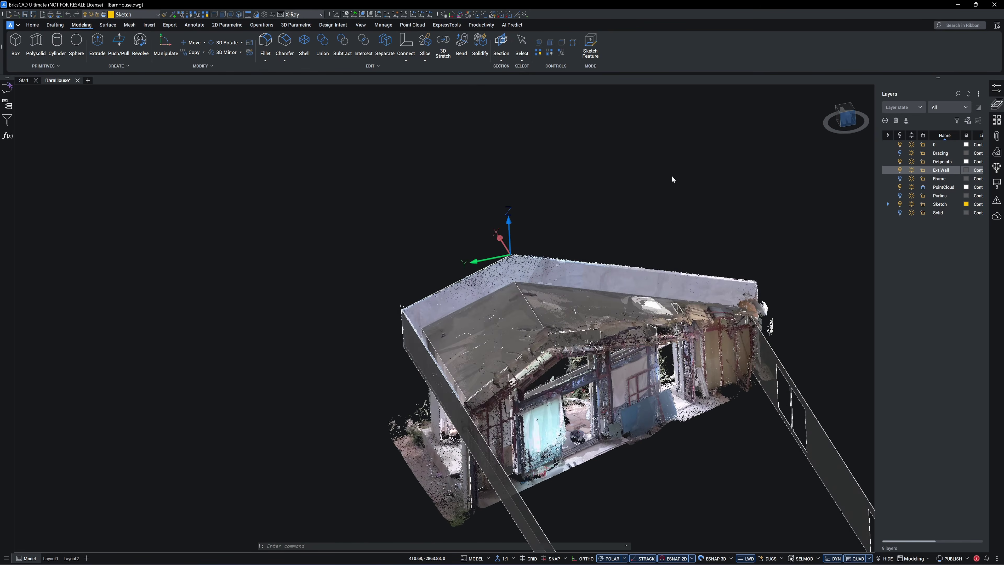
pyautogui.keyDown('shift'); pyautogui.moveTo(672, 176); pyautogui.dragTo(696, 177, button='middle'); pyautogui.keyUp('shift')
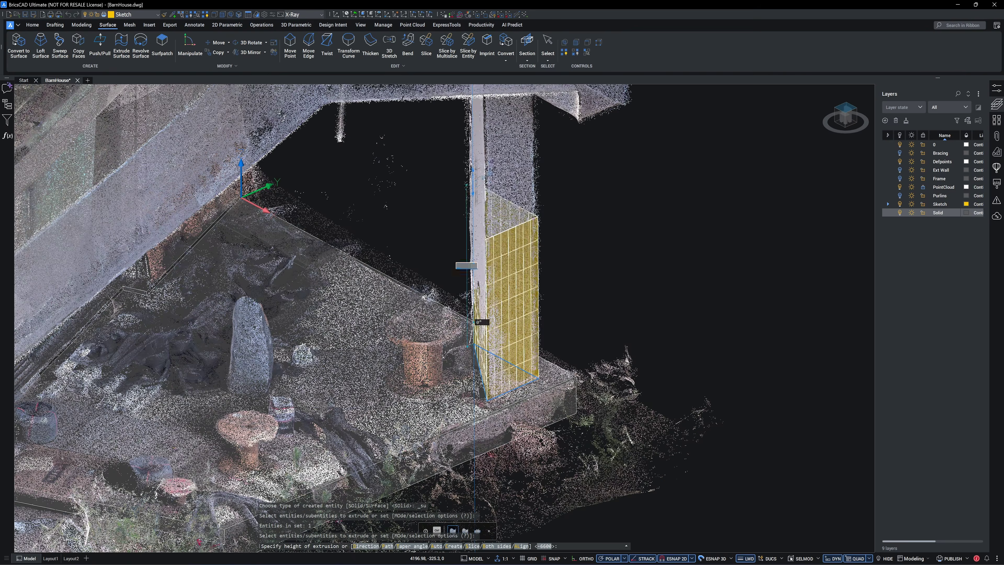
# - Extrude the triangular corner column outline as surfaces and select them for thickening
pyautogui.keyDown('shift'); pyautogui.moveTo(473, 321); pyautogui.dragTo(419, 308, button='middle'); pyautogui.keyUp('shift')
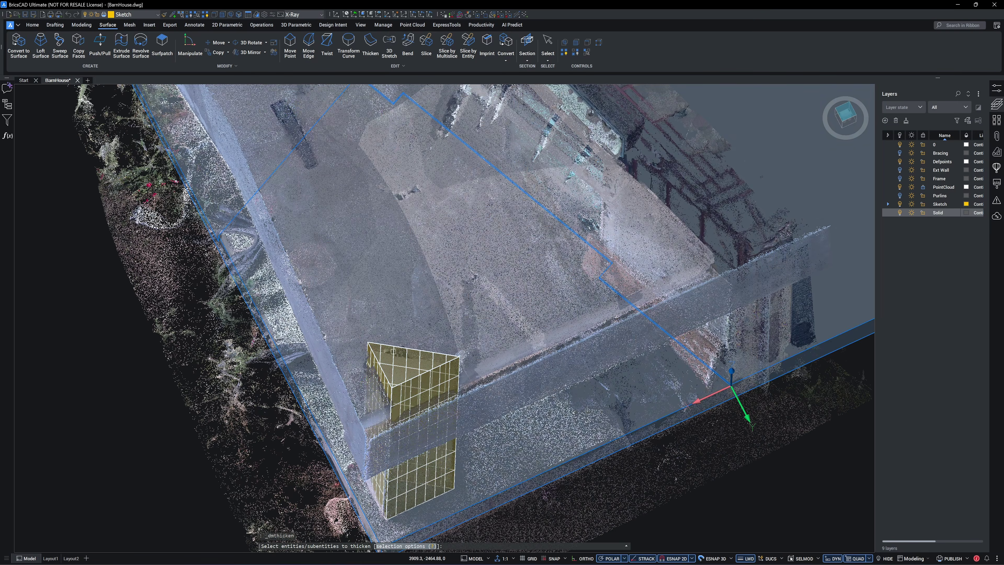
pyautogui.click(393, 351)
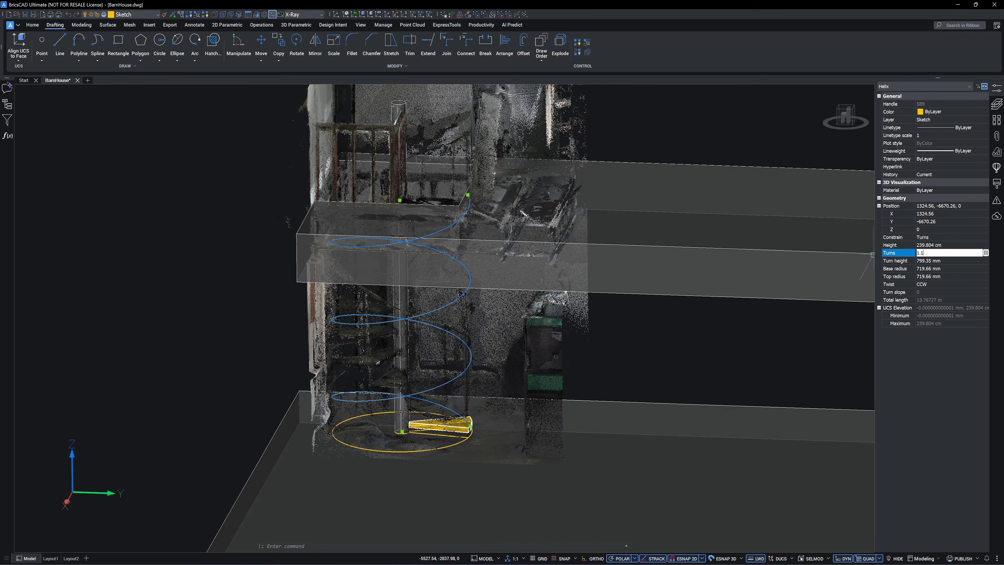
# - Set the number of turns of the spiral stair's helix and open its twist direction for editing
pyautogui.keyDown('shift'); pyautogui.moveTo(442, 276); pyautogui.dragTo(506, 320, button='middle'); pyautogui.keyUp('shift')
pyautogui.click(934, 284)
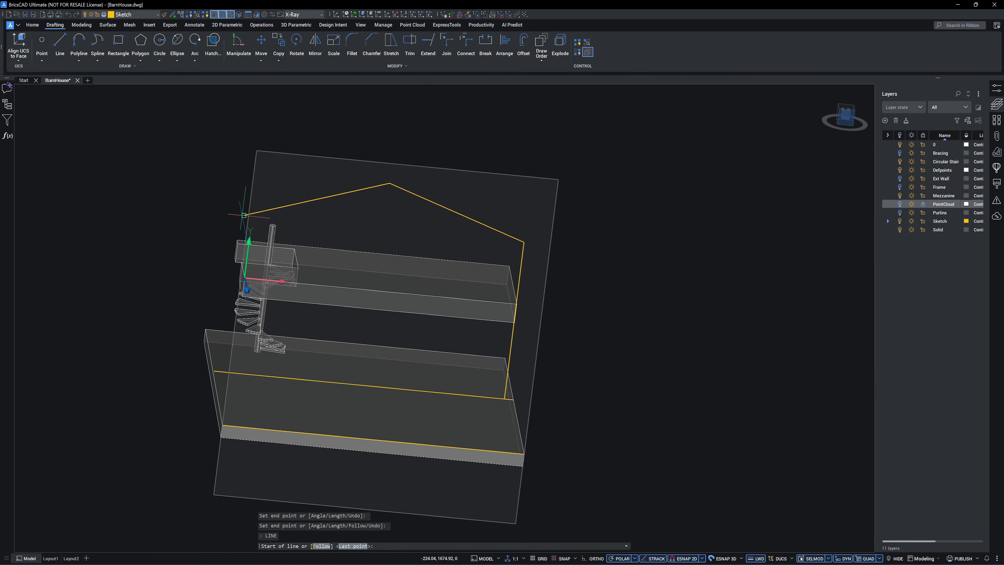
# - Draw the interior wall's gable outline with polar tracking off and push/pull the opening boundaries 200 mm through the wall
pyautogui.press('F10')
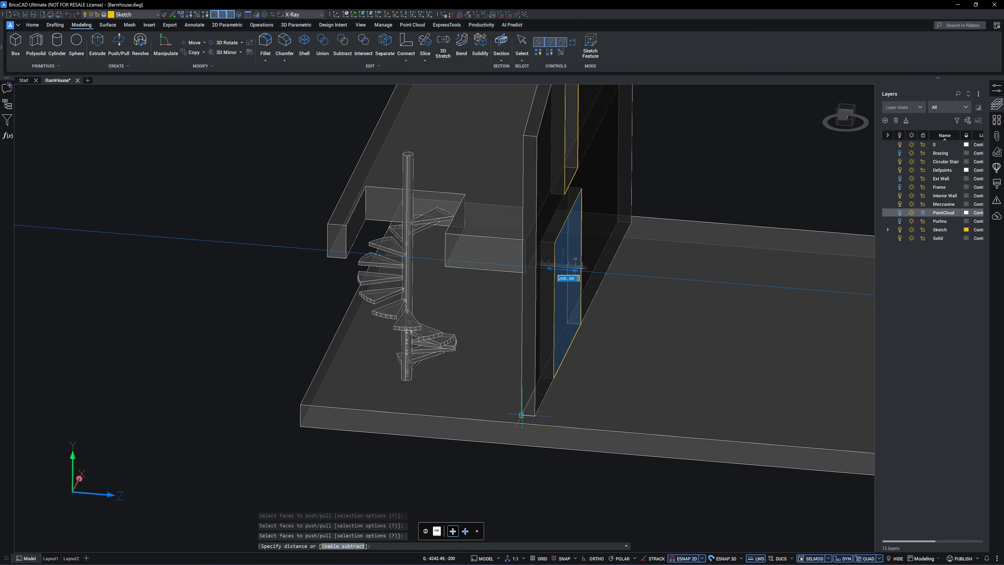
pyautogui.press('Return')
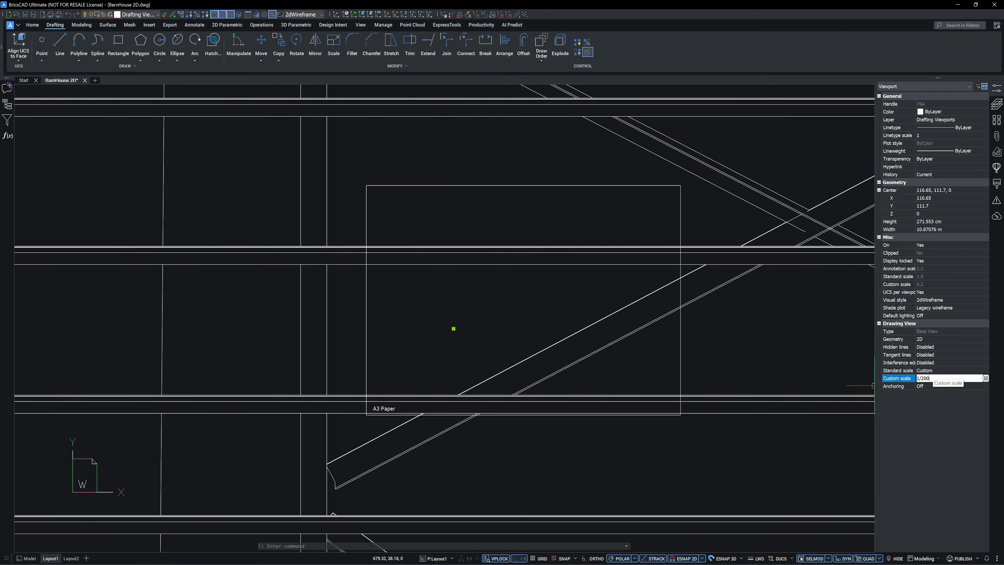
# - Set the base view's custom scale to 1/200 and place a projected side view above the roof plan
pyautogui.press('Return')
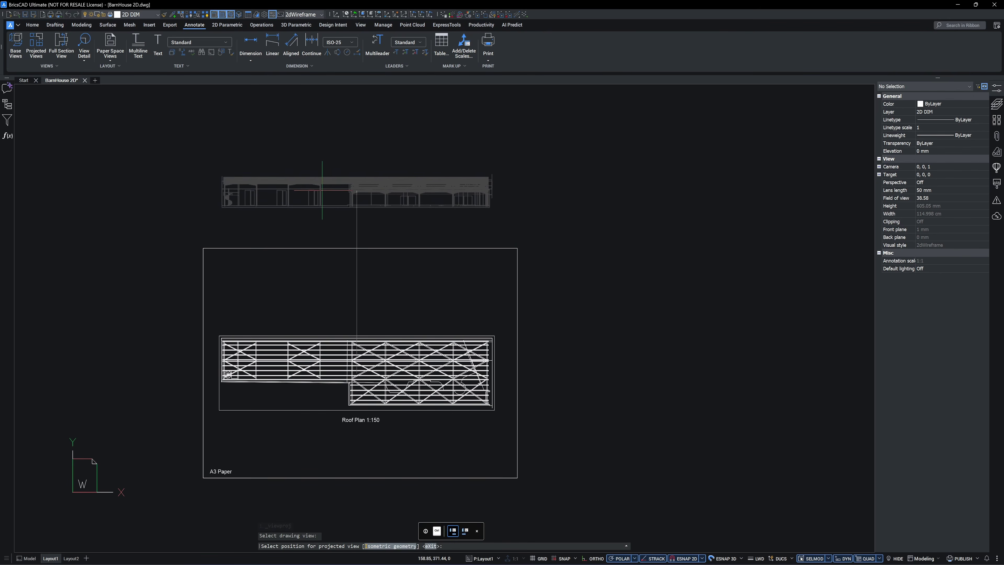
pyautogui.click(327, 180)
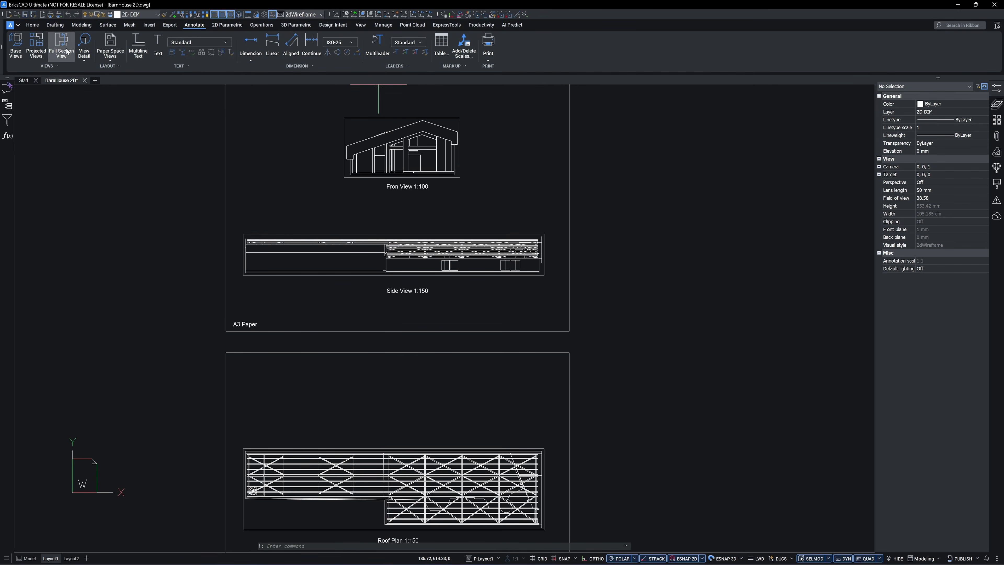
# - Create the full section views A-A and B-B, with B-B cut lengthwise through the roof plan
pyautogui.click(68, 52)
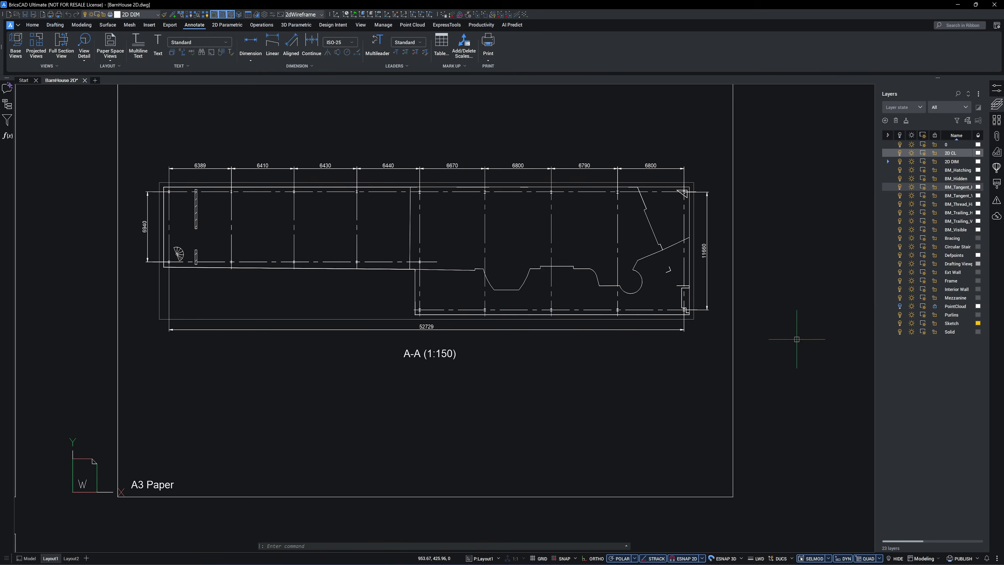
pyautogui.scroll(-2, 796, 339)
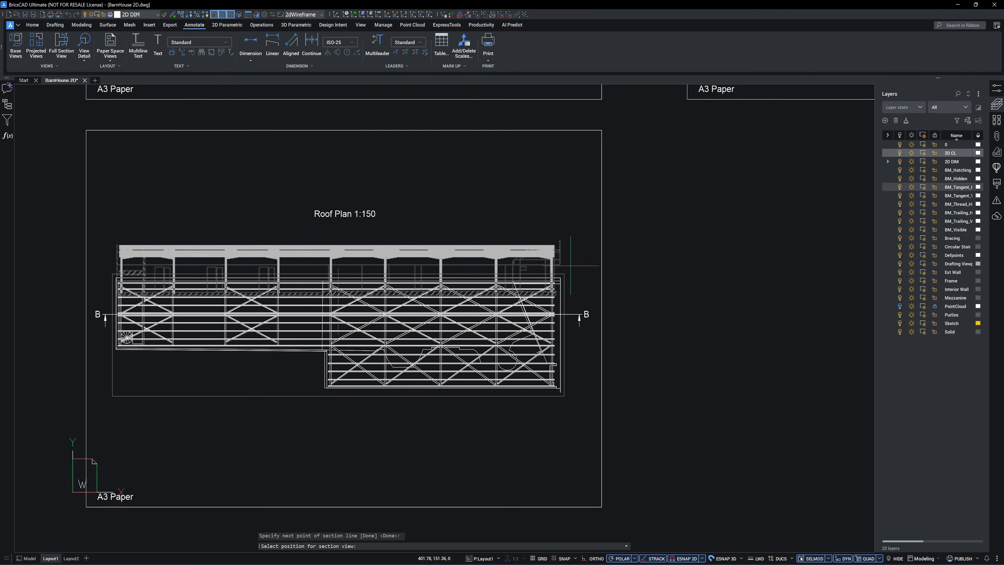
pyautogui.scroll(-4, 542, 231)
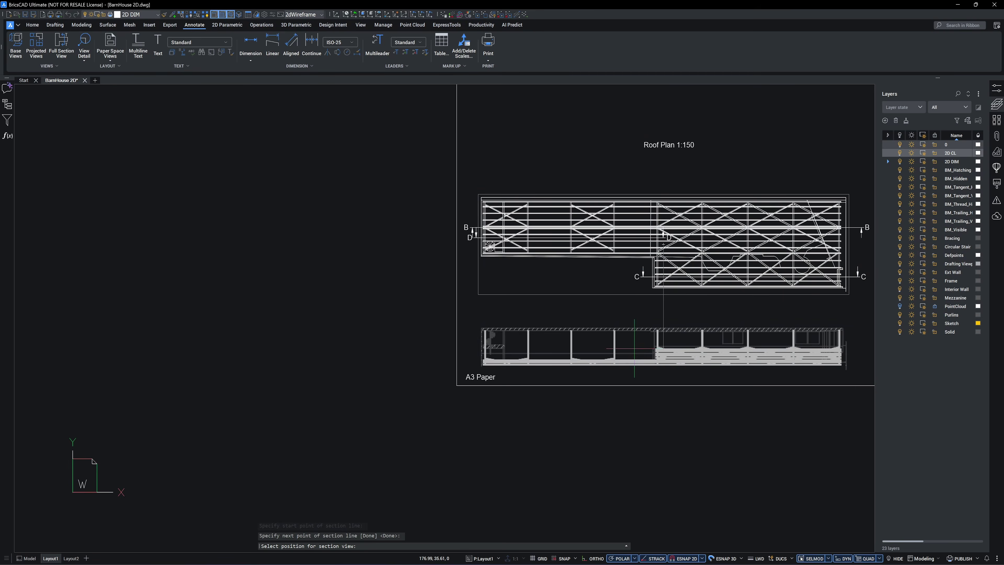
# - Create section view D-D with a cutting line that runs lengthwise through the roof plan and turns down across the wider wing
pyautogui.scroll(2, 566, 284)
pyautogui.click(566, 284)
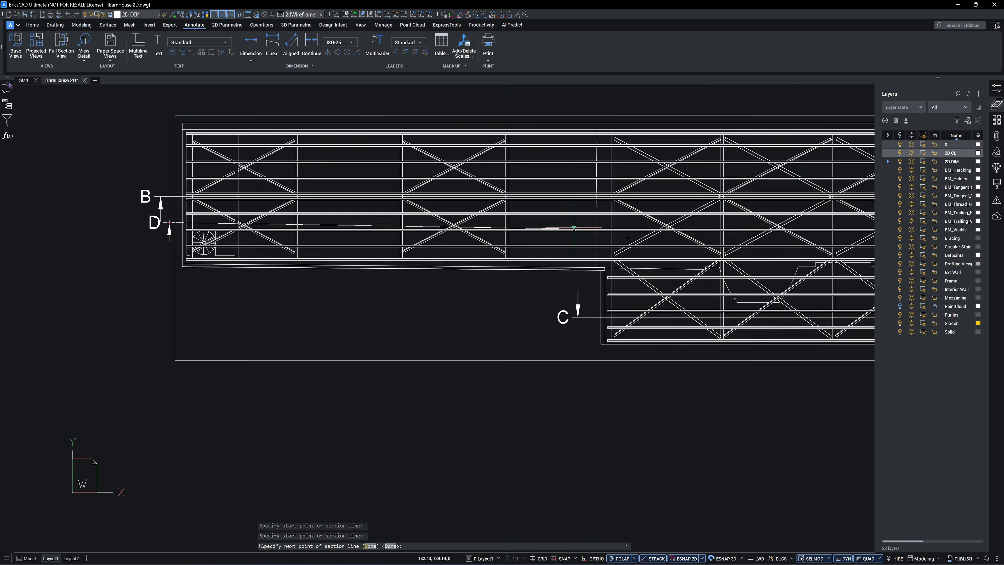
pyautogui.scroll(2, 638, 220)
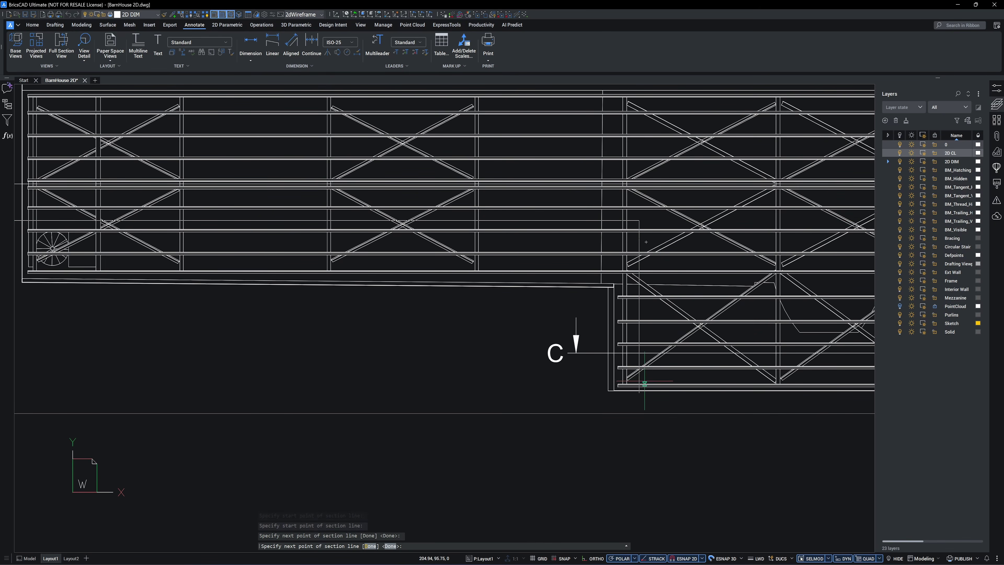
pyautogui.press('Return')
pyautogui.click(486, 383)
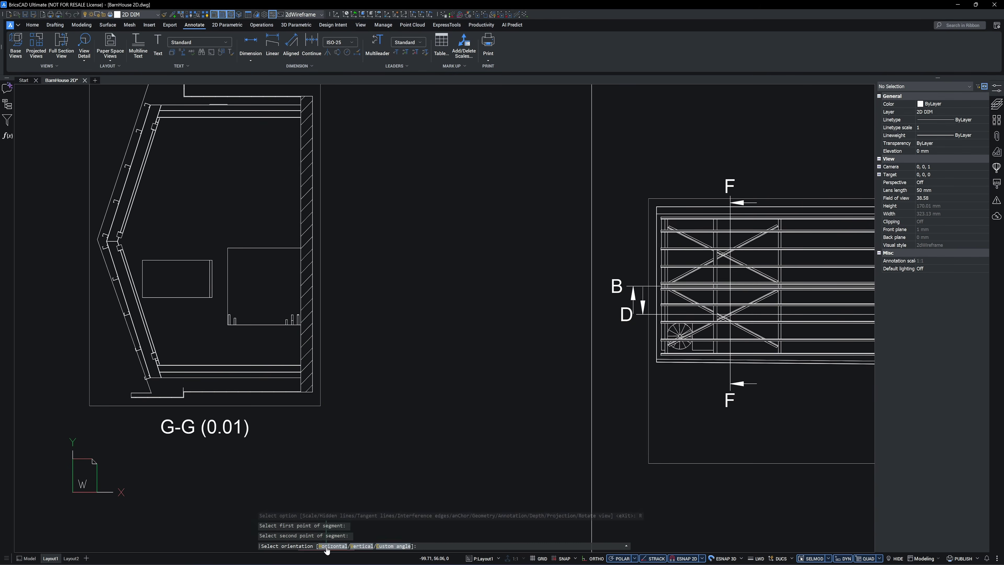
# - Rotate section view G-G to horizontal, and create the crosswise section H-H from the roof plan with the same horizontal orientation
pyautogui.click(328, 546)
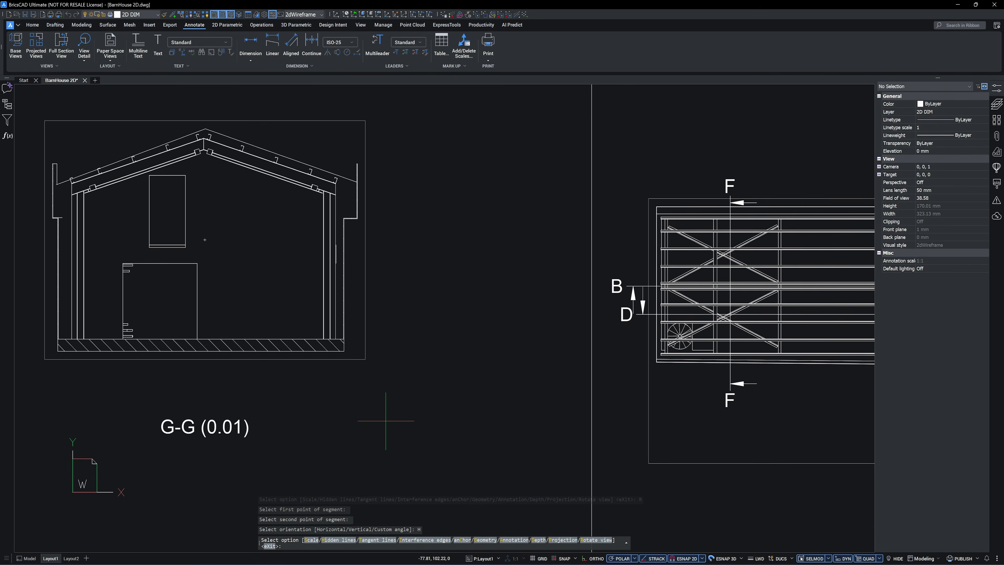
pyautogui.scroll(-2, 390, 412)
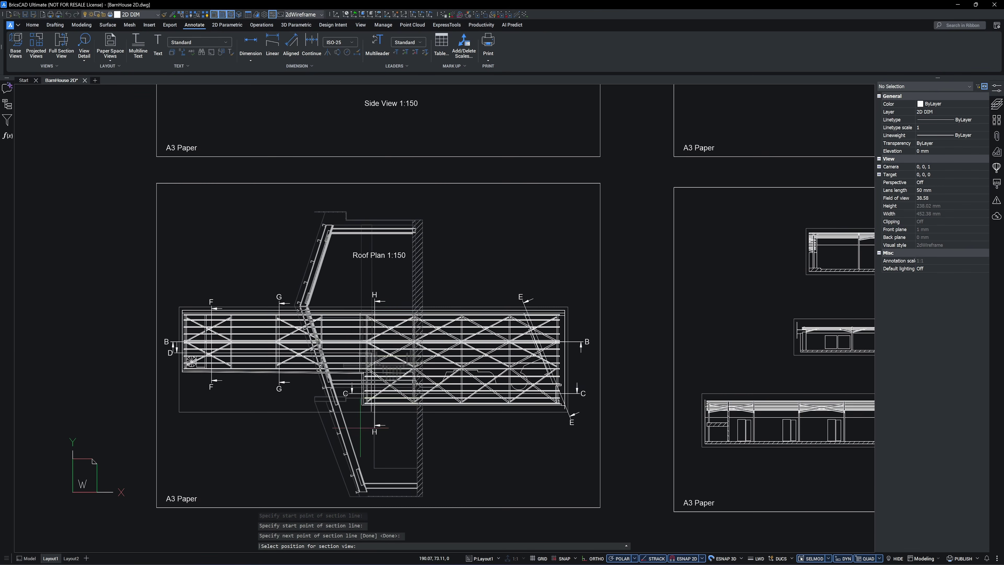
pyautogui.click(333, 546)
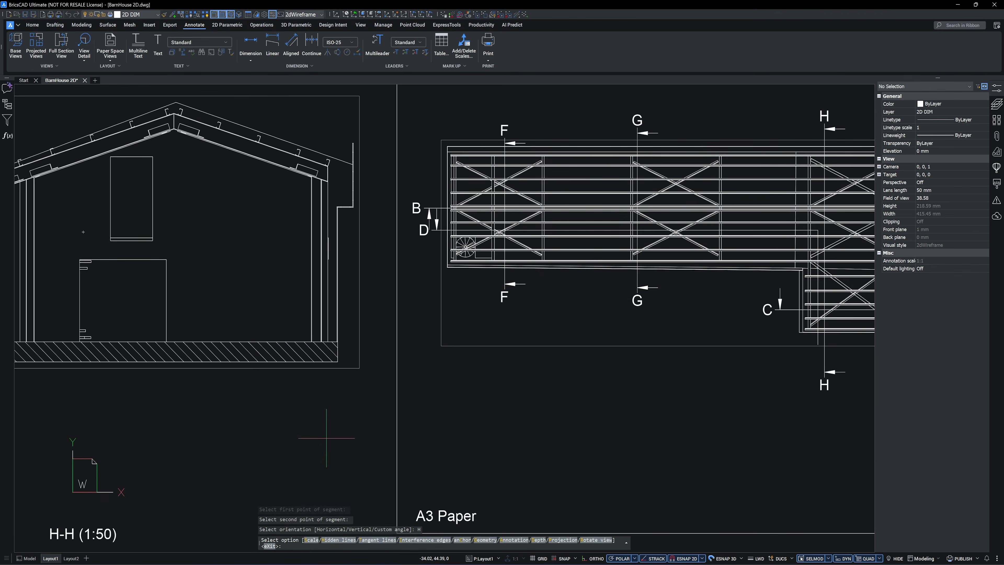
# - Place the crosswise section view J-J beside the roof plan's sheet at 1:50 and rotate it to horizontal
pyautogui.scroll(-3, 432, 360)
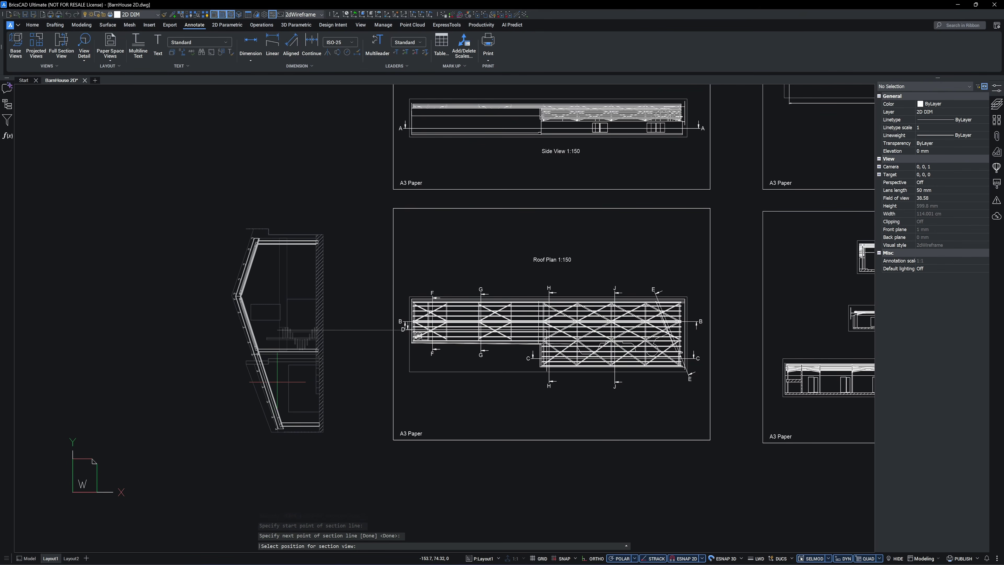
pyautogui.click(276, 382)
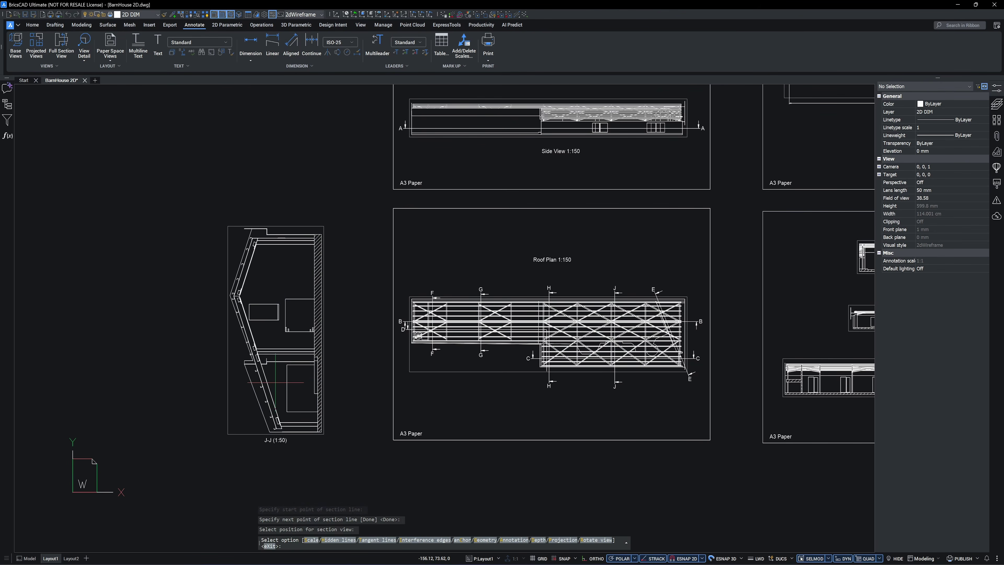
pyautogui.scroll(3, 298, 376)
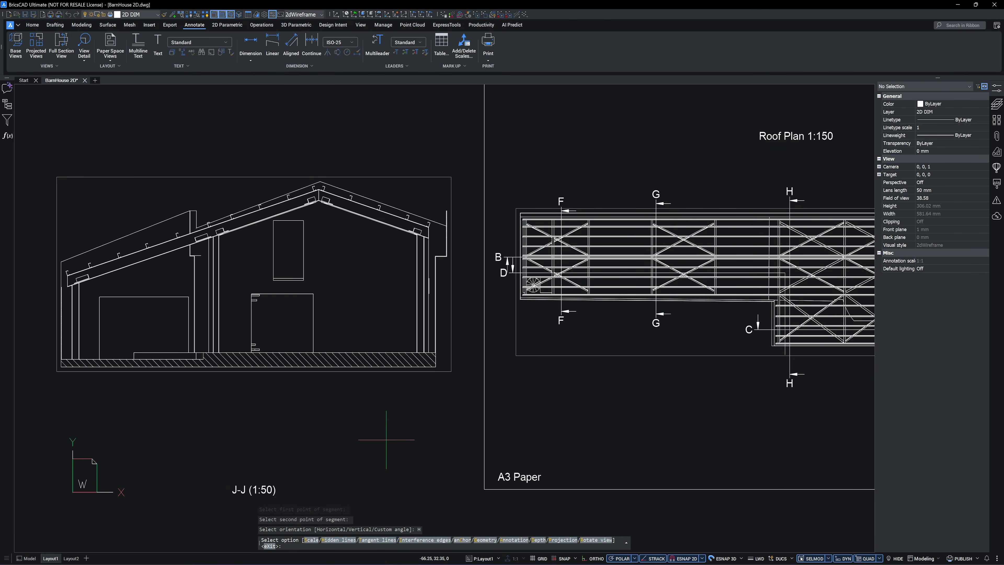
# - Create the horizontal section view K-K from the side view and a circular detail view of the stair end of section D-D
pyautogui.scroll(-2, 365, 421)
pyautogui.scroll(1, 356, 435)
pyautogui.scroll(-3, 335, 441)
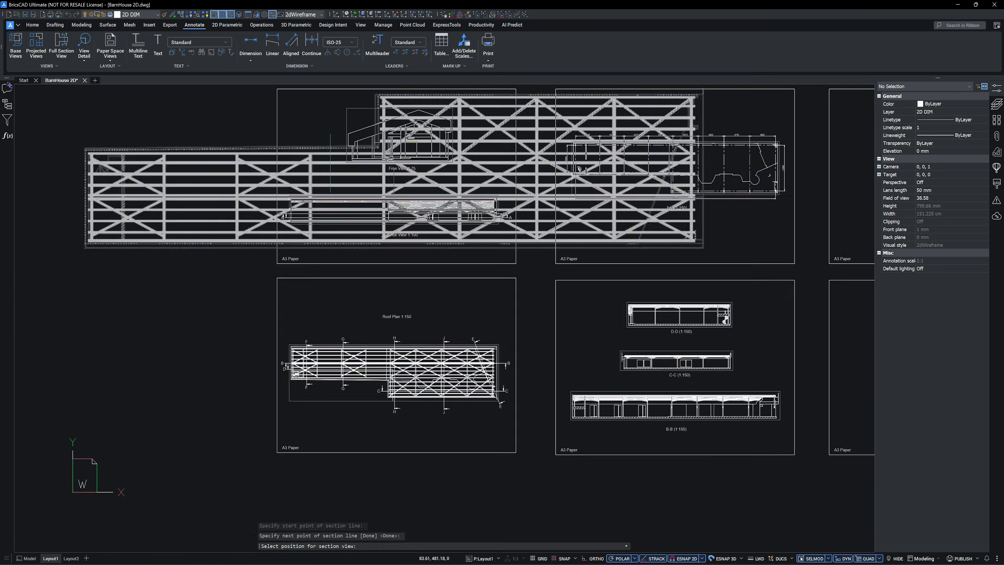
pyautogui.scroll(5, 334, 263)
pyautogui.click(288, 295)
pyautogui.click(341, 259)
# - Export the layout to a new drawing file named BarnHouse A3 Paper and check the exported K-K view
pyautogui.scroll(-4, 342, 258)
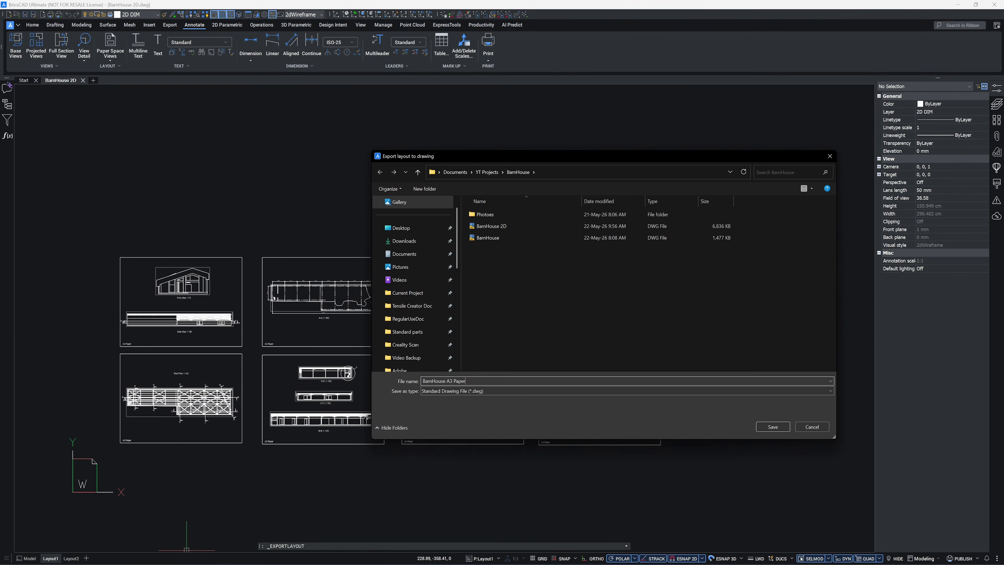
pyautogui.press('Return')
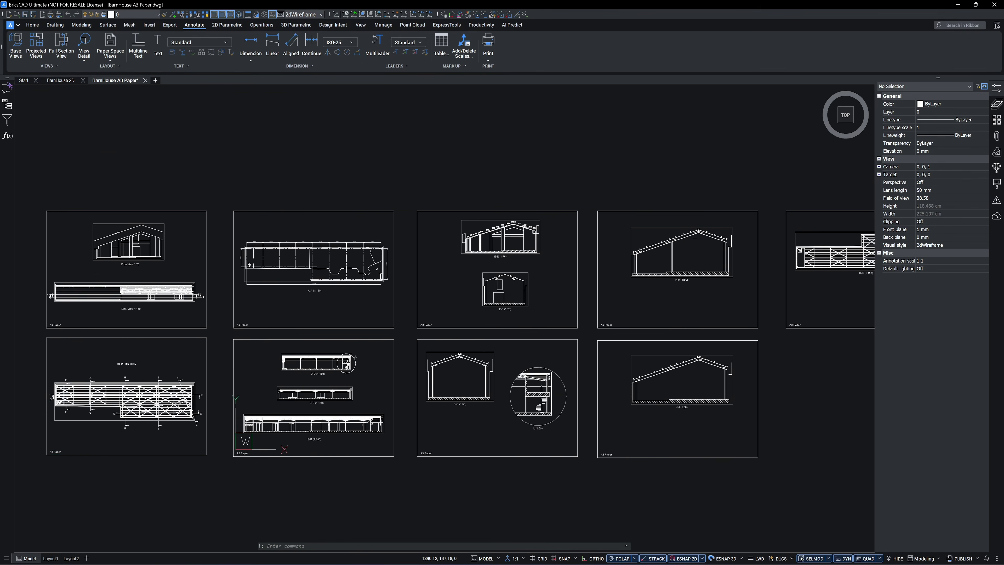
pyautogui.scroll(5, 699, 292)
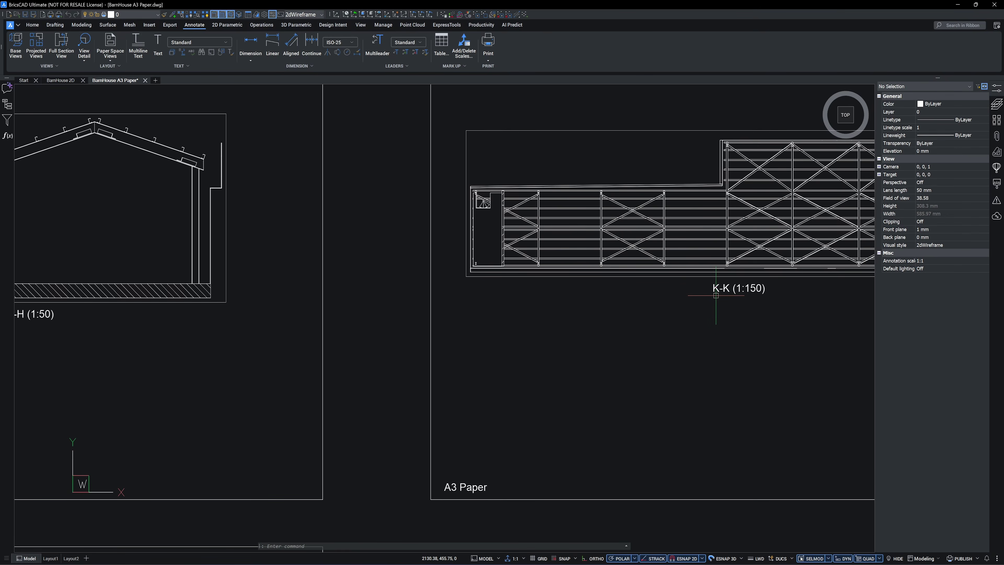